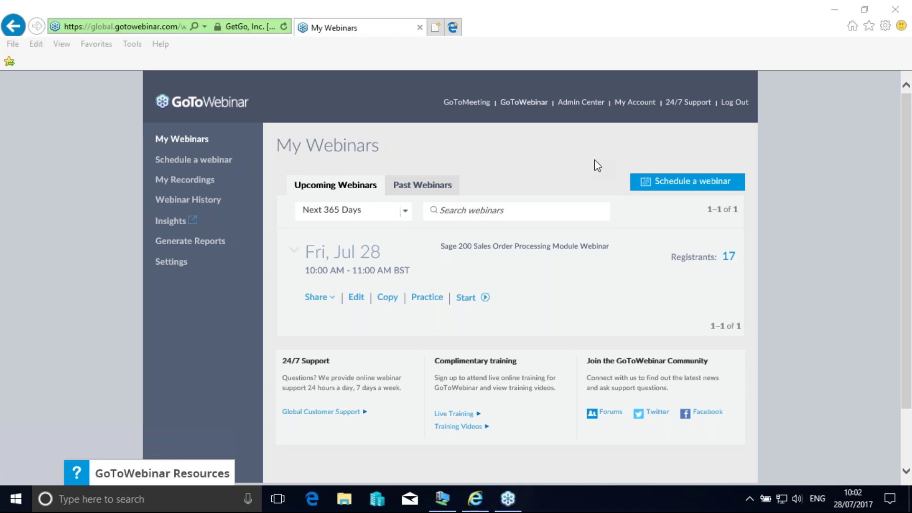
# Minimise the webinar browser and restore the Virtual Machine Connection showing Sage 200's Sales Orders List.
pyautogui.click(836, 9)
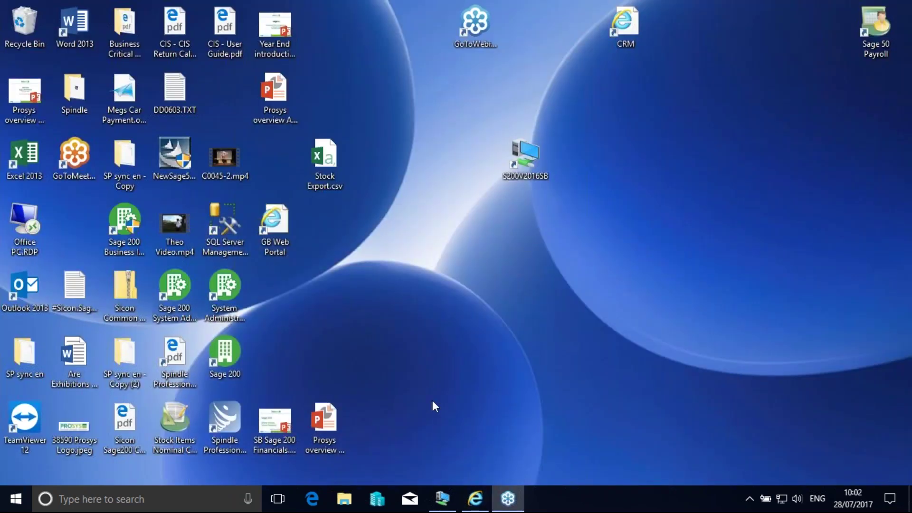
pyautogui.click(442, 498)
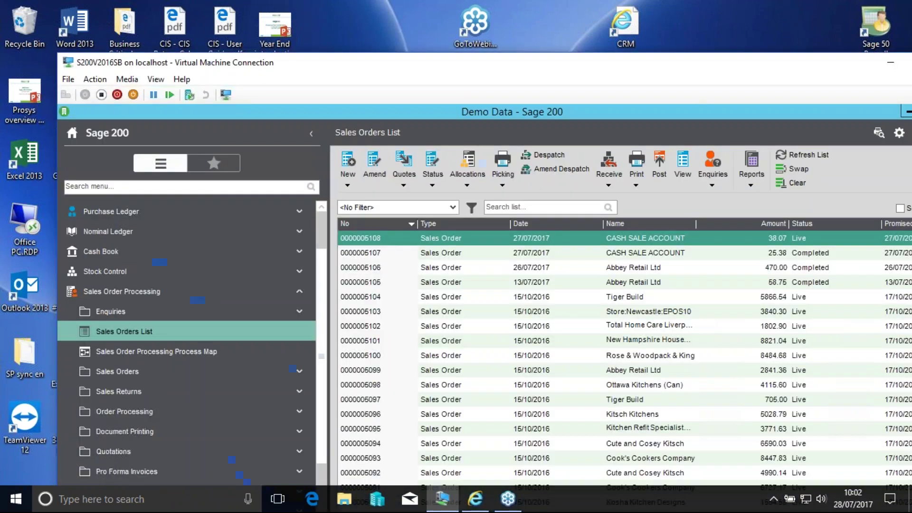
pyautogui.click(155, 79)
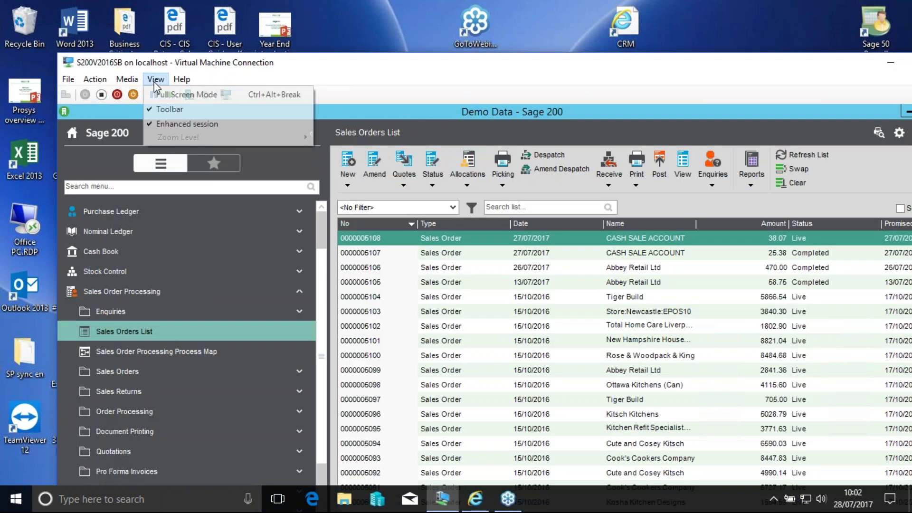
# Run the virtual machine full screen and open SOP Settings from SOP Utilities > System Set Up.
pyautogui.click(186, 93)
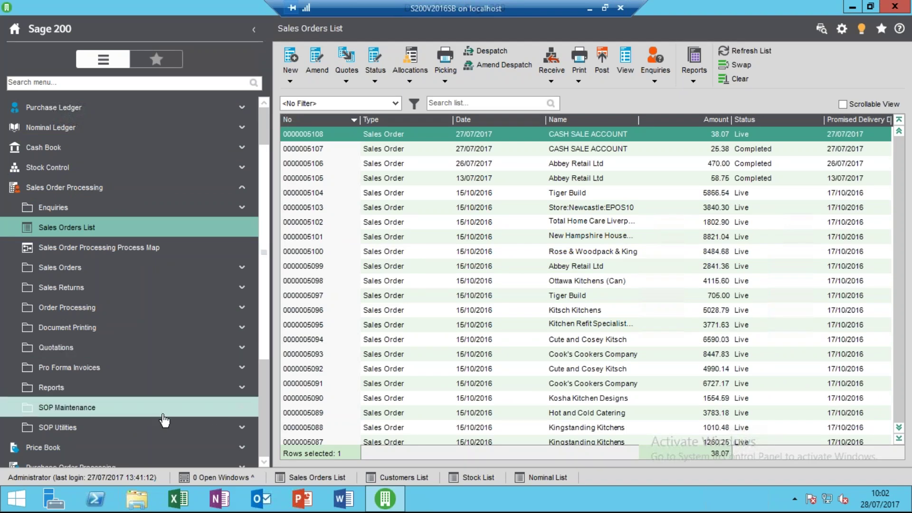
pyautogui.click(177, 429)
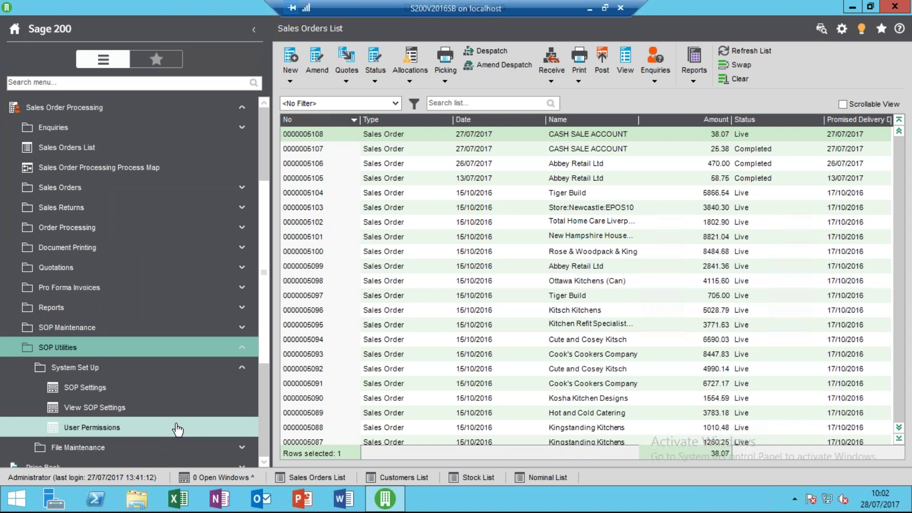
pyautogui.click(160, 388)
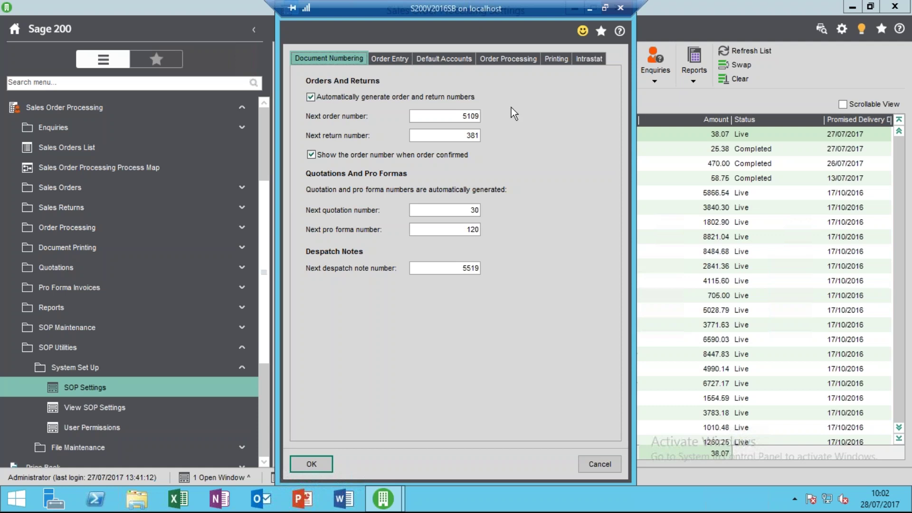
# Check the next order (5109), quotation, pro forma and despatch note (5519) numbers.
pyautogui.click(447, 115)
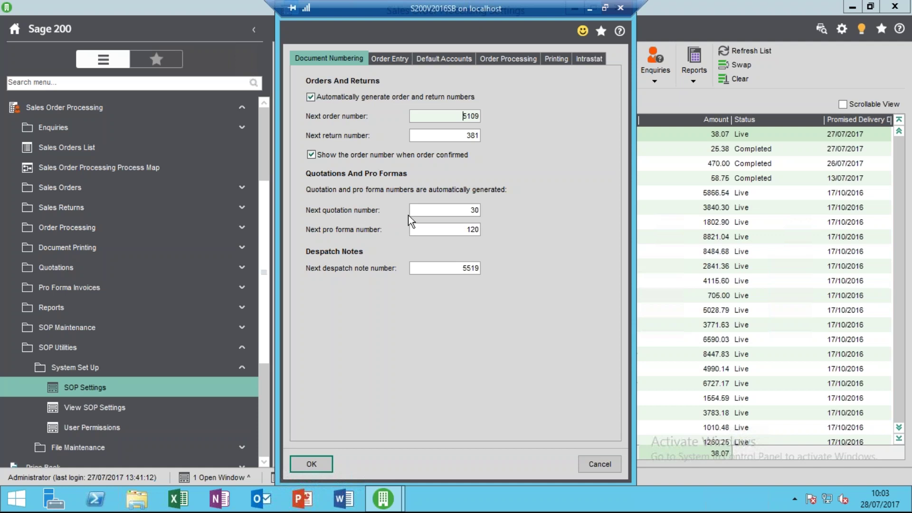
pyautogui.click(437, 210)
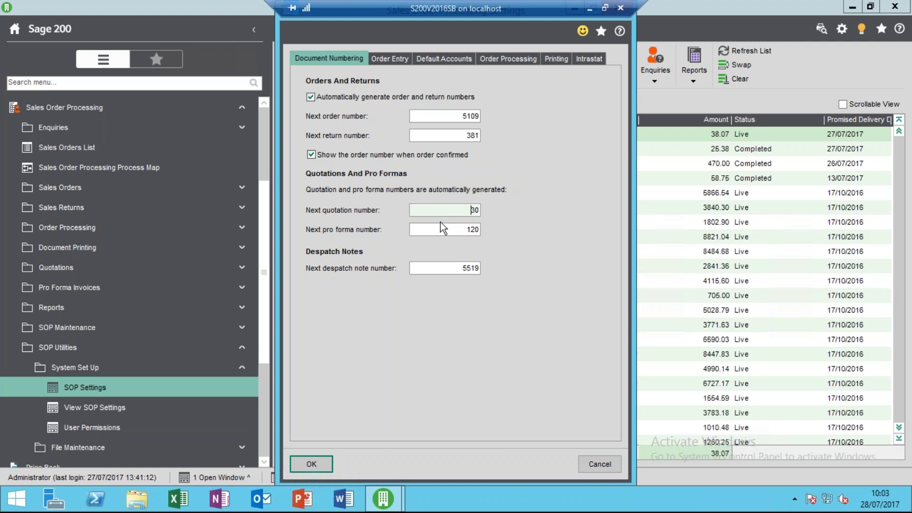
pyautogui.click(440, 227)
pyautogui.click(430, 270)
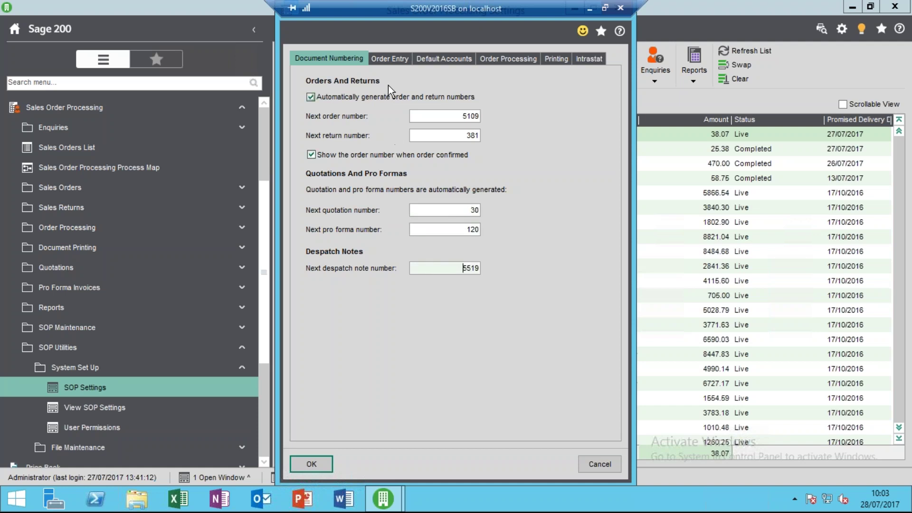
pyautogui.click(394, 58)
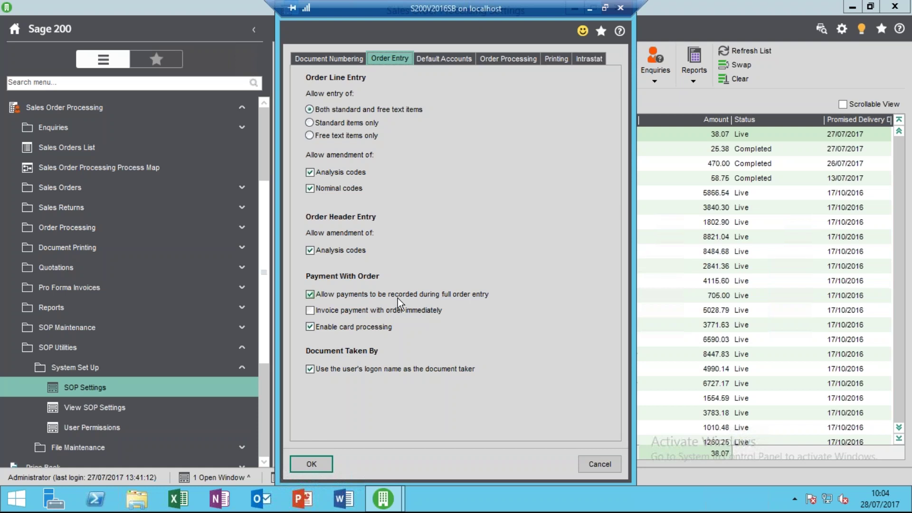
# Turn on 'Invoice payment with order immediately' in the Order Entry options.
pyautogui.click(311, 312)
pyautogui.click(449, 64)
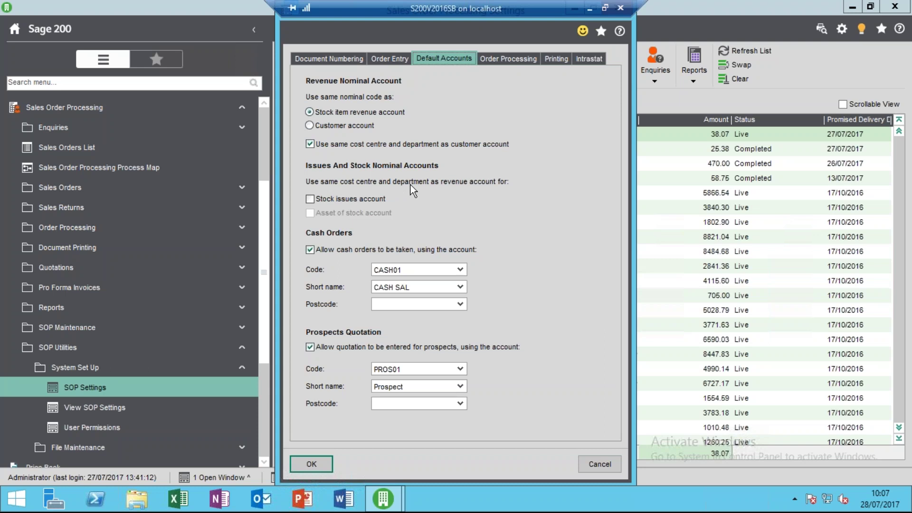
# Apply the revenue cost centre and department to the stock issues account, not the asset of stock account.
pyautogui.click(329, 200)
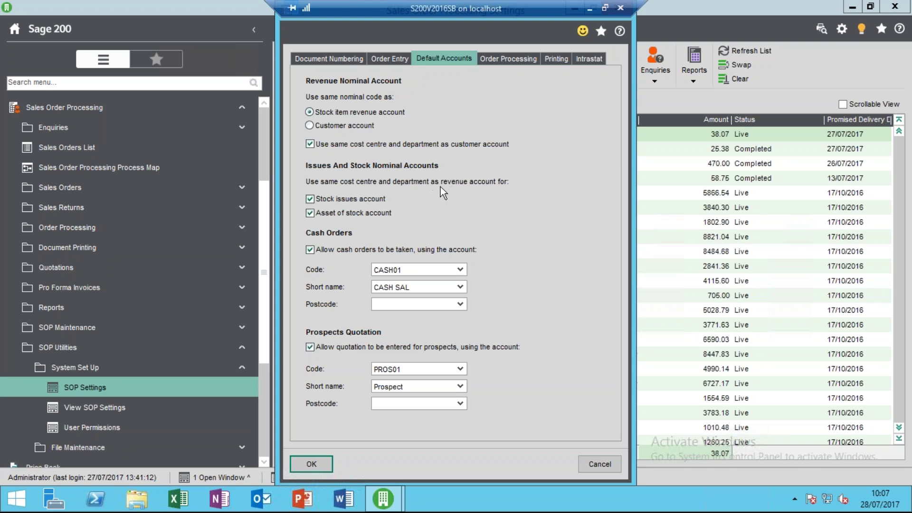
pyautogui.click(311, 214)
pyautogui.click(509, 61)
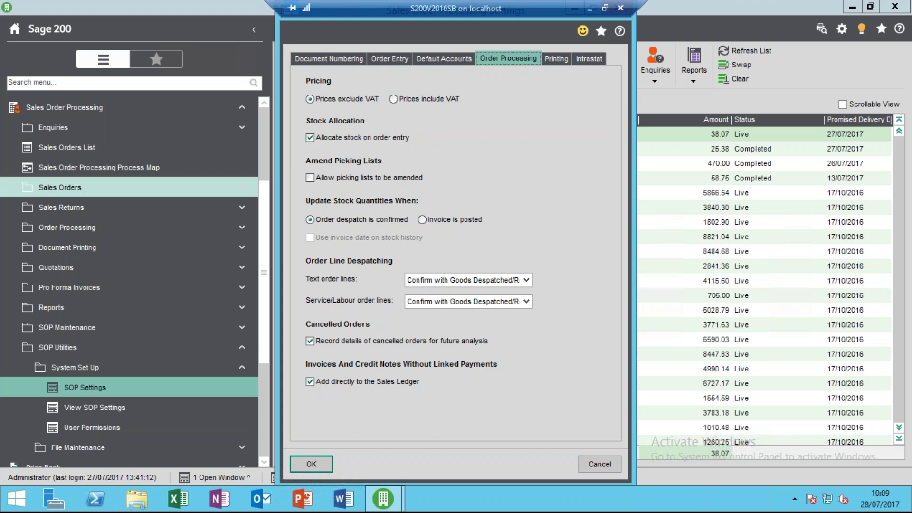
# Expand Order Processing and return to the Sales Order Processing Settings via the open-windows list.
pyautogui.click(113, 232)
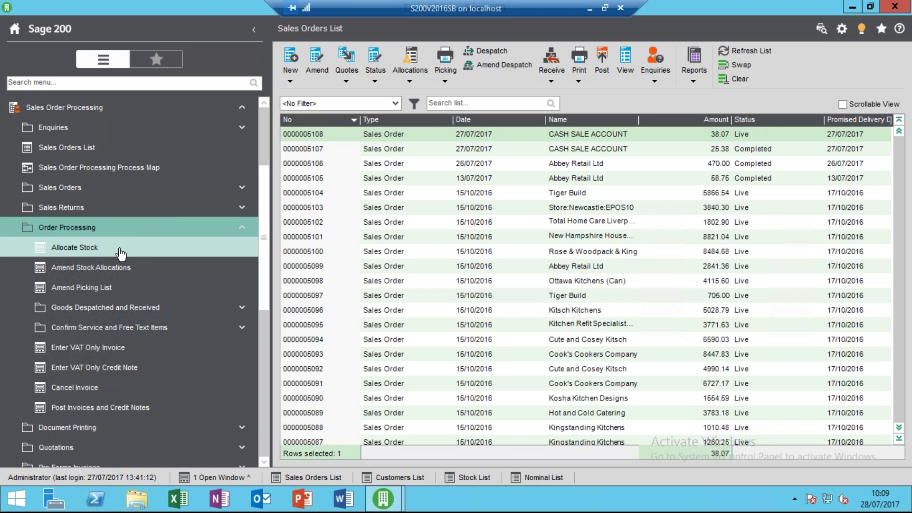
pyautogui.click(229, 478)
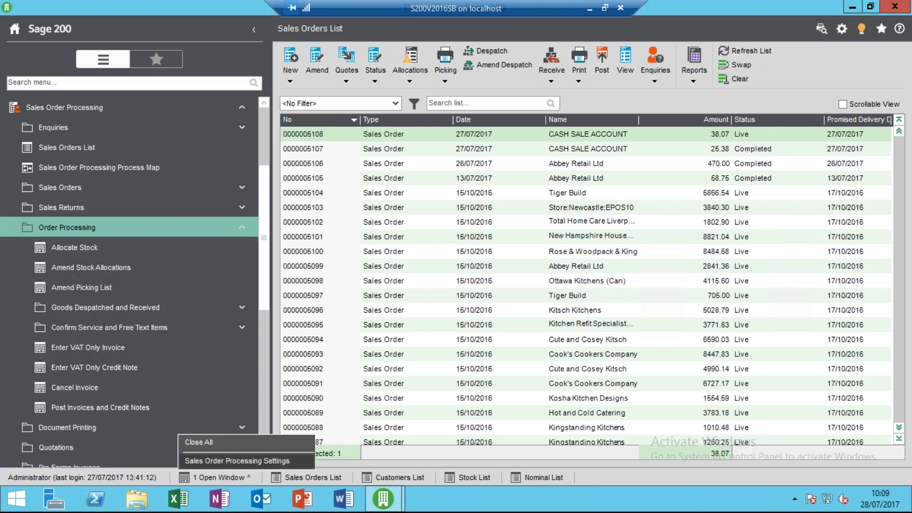
pyautogui.click(239, 460)
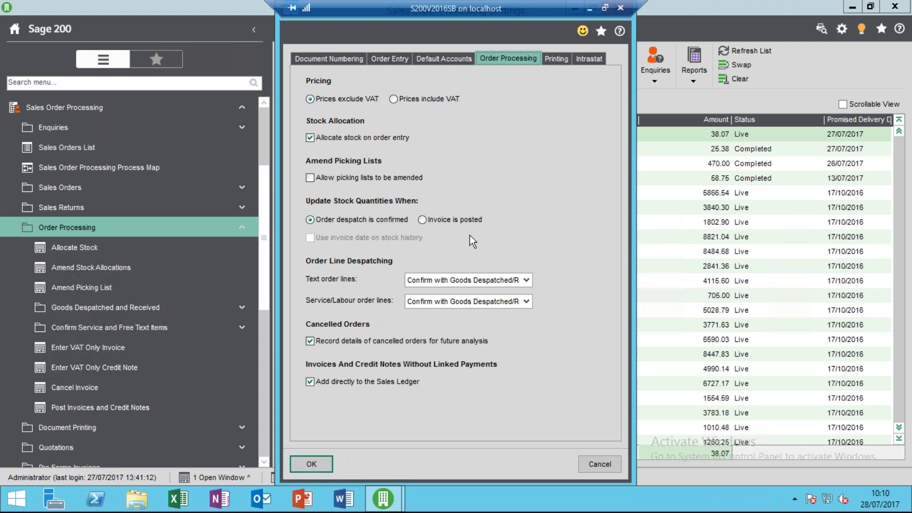
# Attempt to update stock when invoices are posted, then accept the live-orders refusal.
pyautogui.click(422, 220)
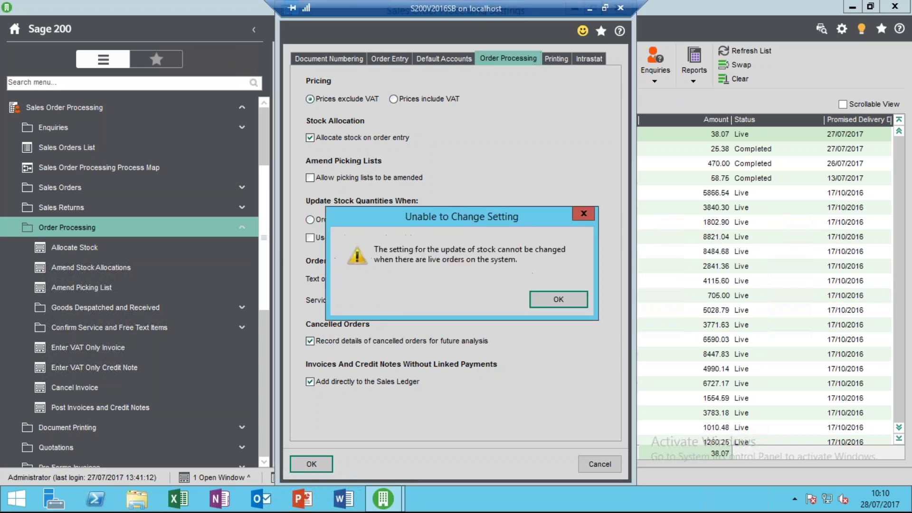
pyautogui.click(538, 292)
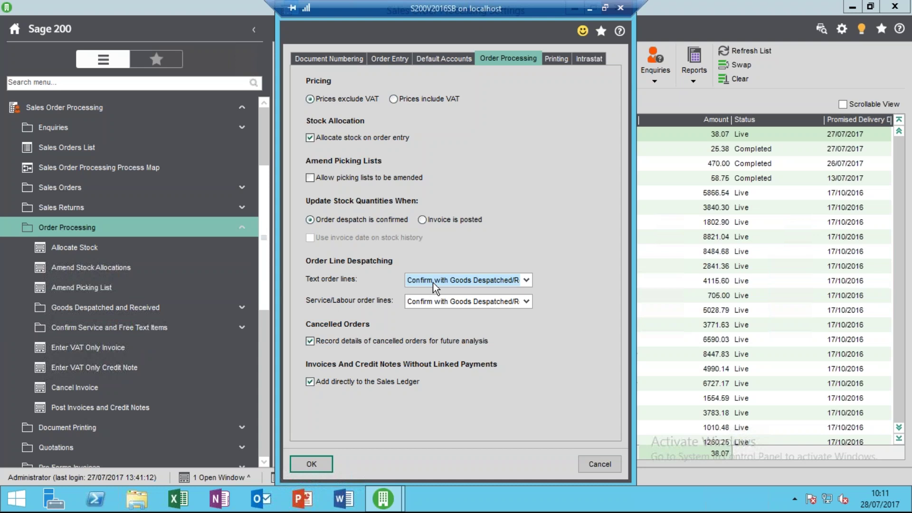
pyautogui.press('Tab')
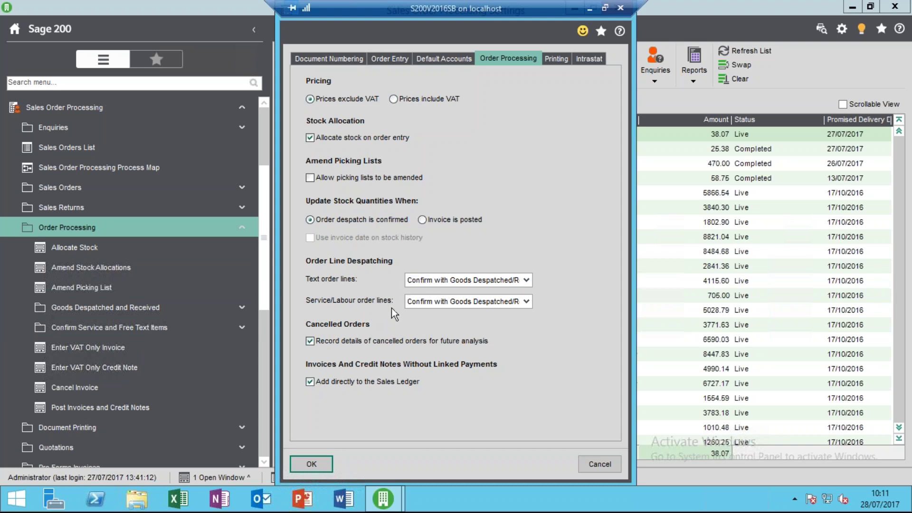
pyautogui.click(526, 279)
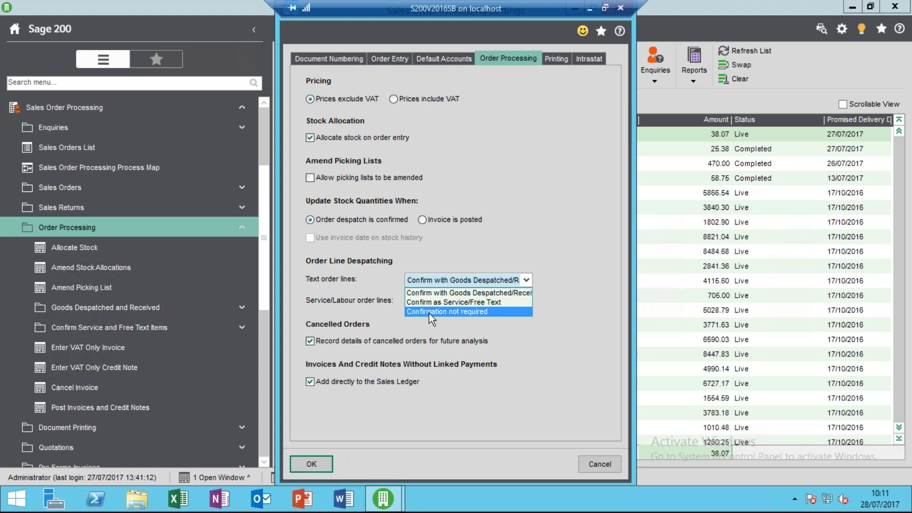
pyautogui.click(468, 291)
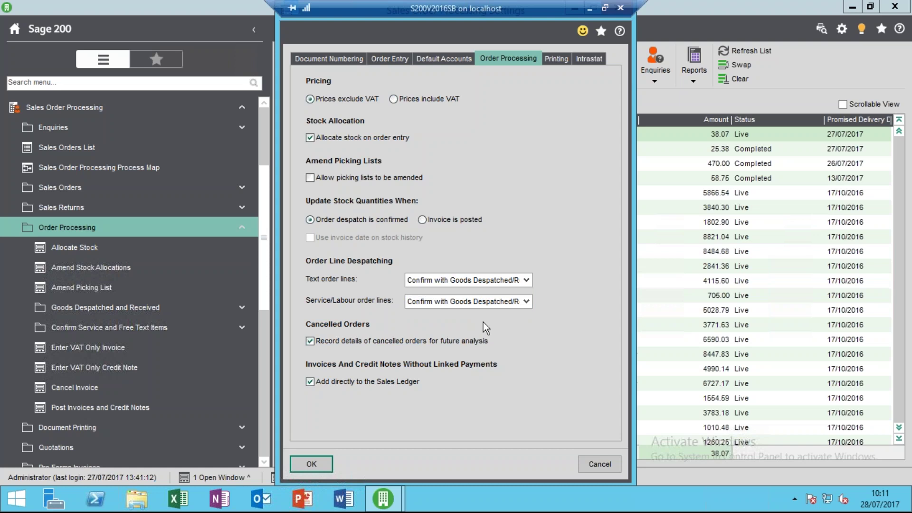
pyautogui.click(526, 305)
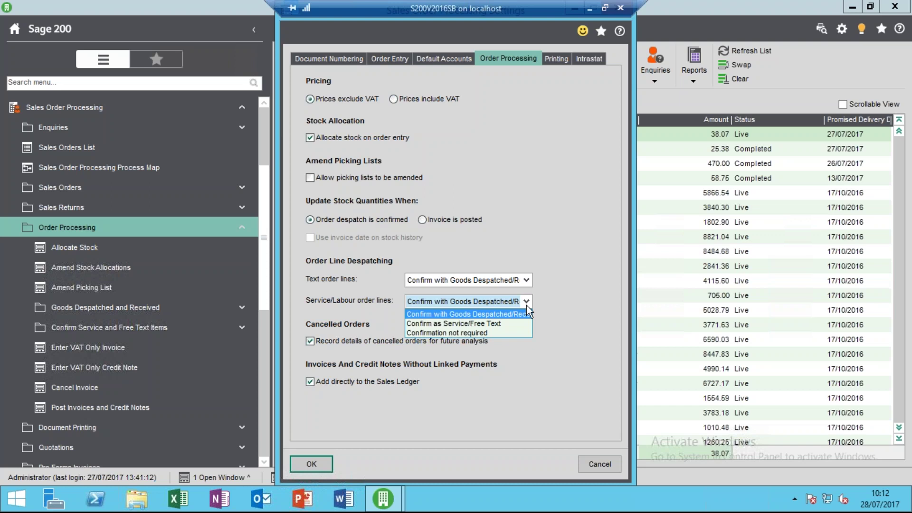
pyautogui.click(527, 305)
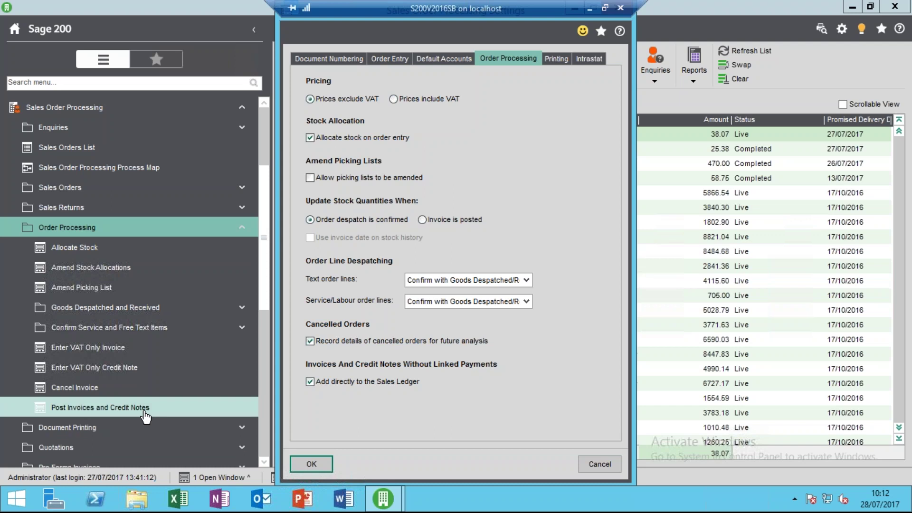
# View the Printing settings, close them, open the SOP Process Map, and list open windows.
pyautogui.click(556, 60)
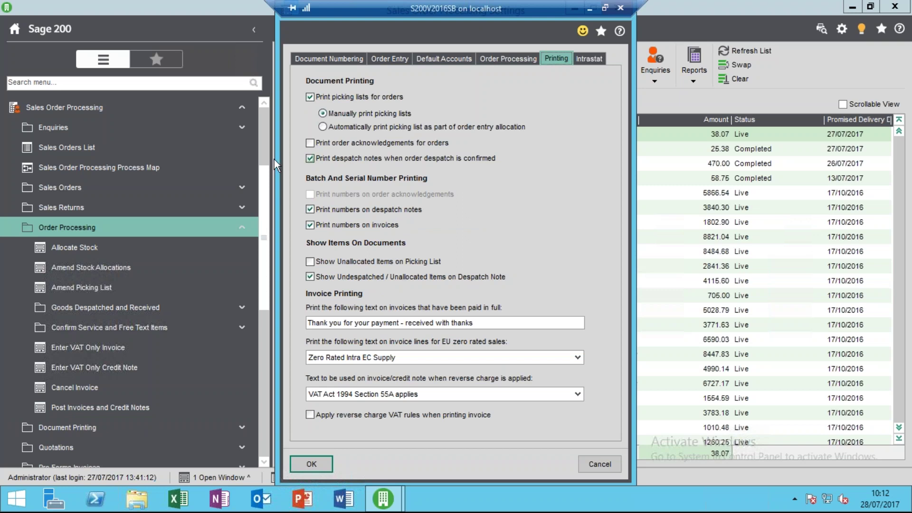
pyautogui.press('Return')
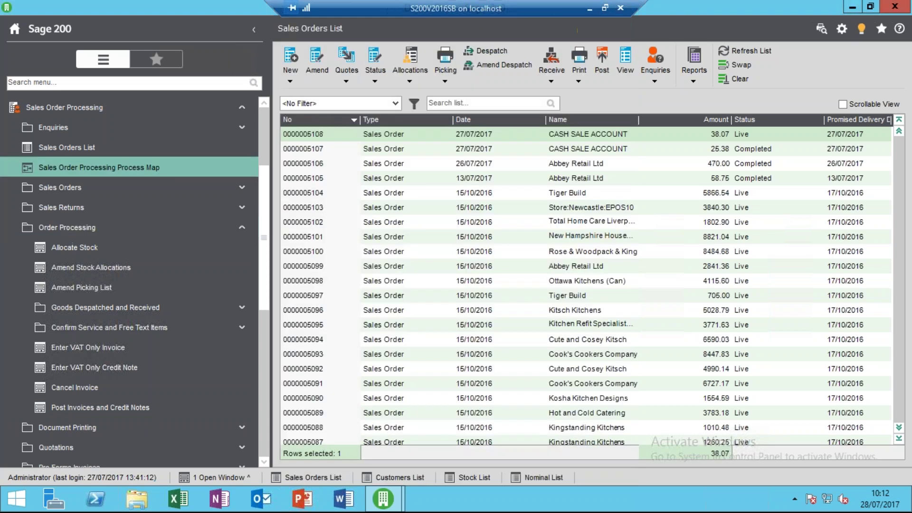
pyautogui.click(99, 168)
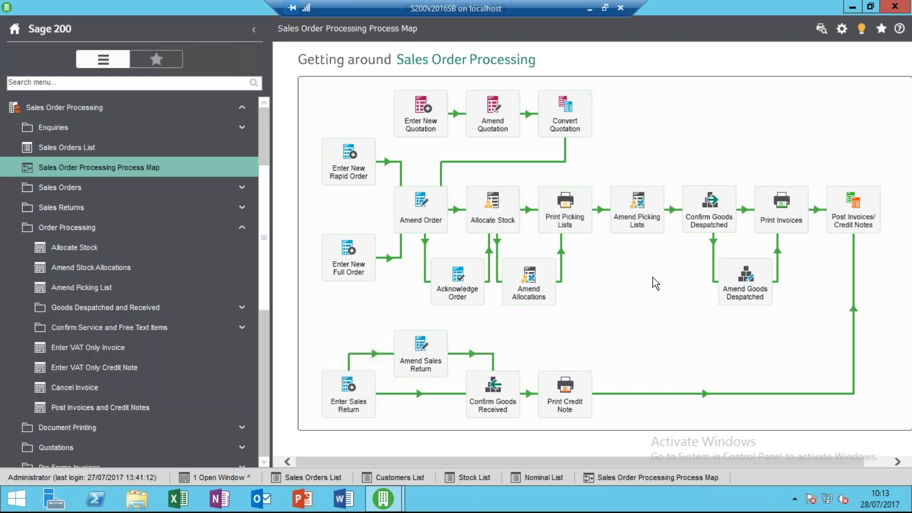
pyautogui.click(231, 478)
# Reopen Sales Order Processing Settings from the open-windows list, landing on the Printing options.
pyautogui.click(236, 461)
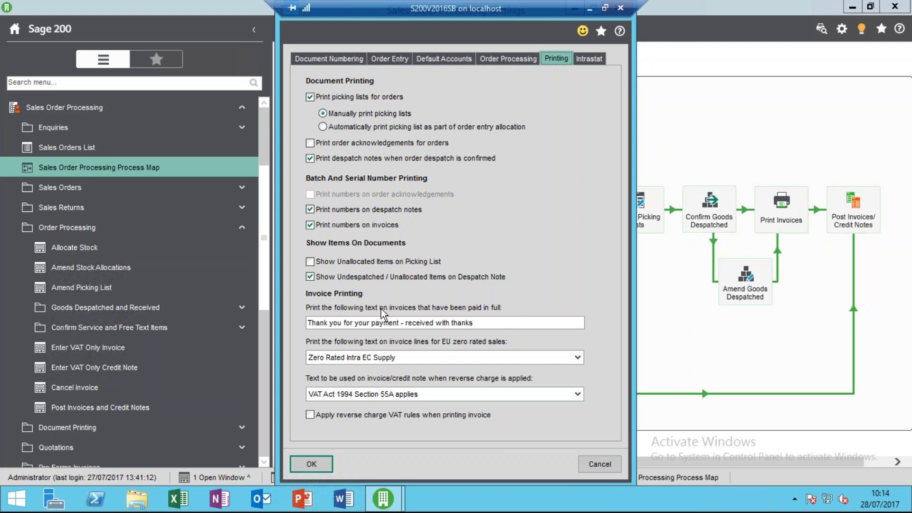
# Review the paid-invoice message and the EU zero-rated and reverse-charge VAT texts, leaving them unchanged.
pyautogui.moveTo(495, 323); pyautogui.dragTo(304, 327)
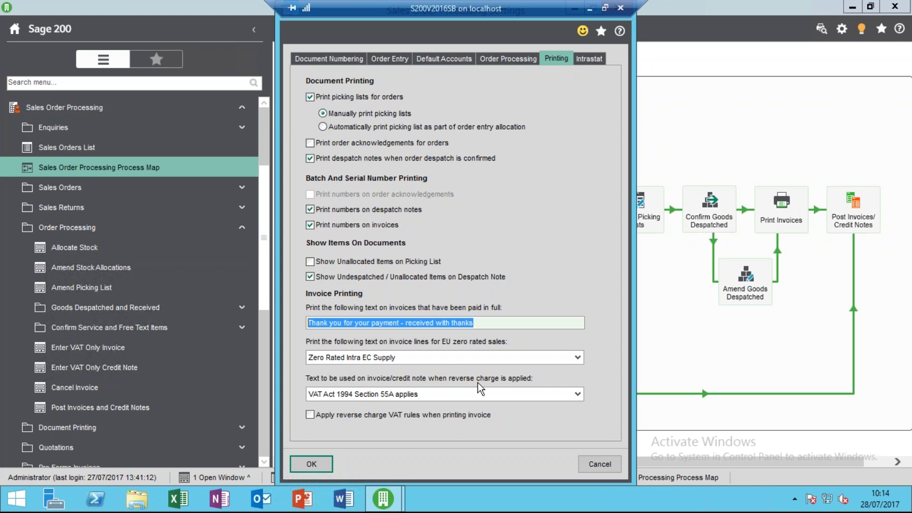
pyautogui.click(577, 357)
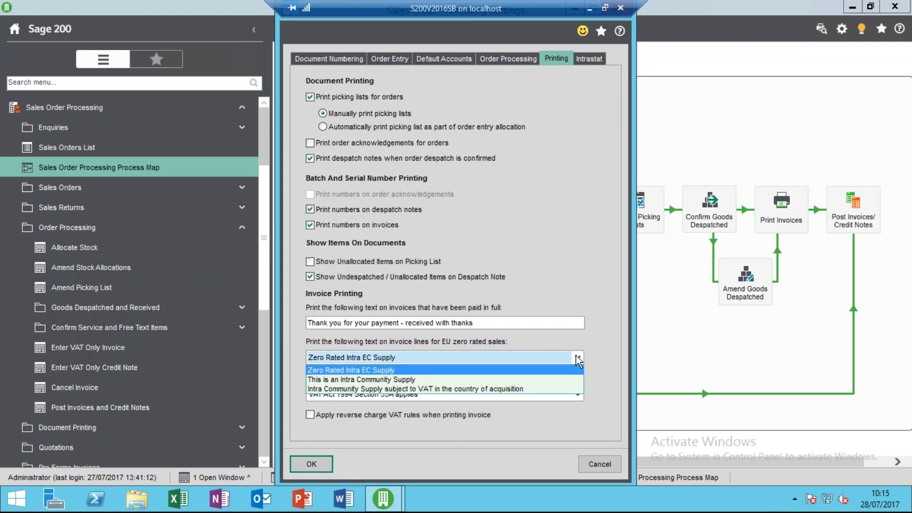
pyautogui.click(577, 359)
pyautogui.click(577, 393)
pyautogui.click(577, 393)
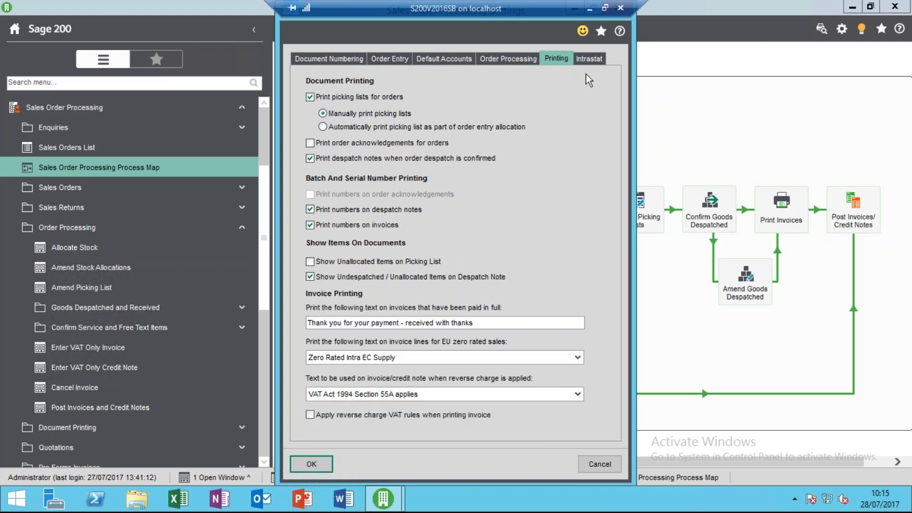
pyautogui.click(589, 60)
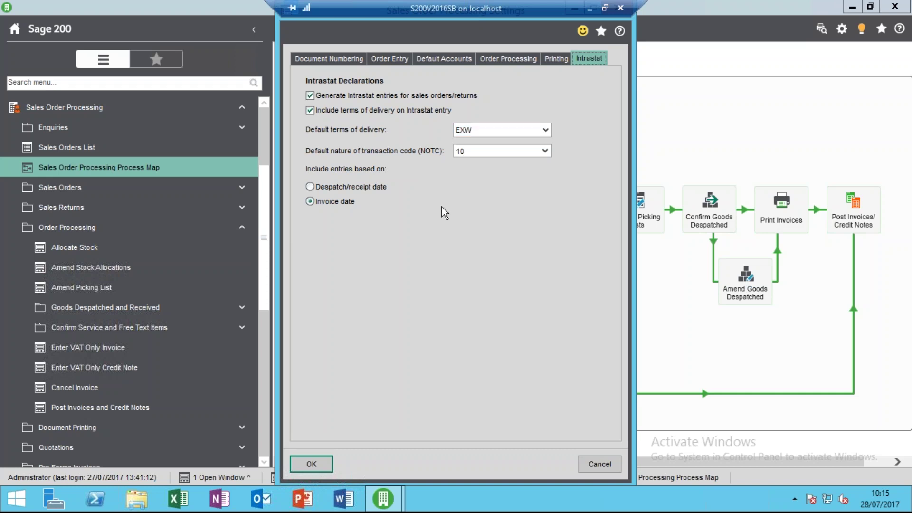
# Accept the Sales Order Processing Settings and return to the process map.
pyautogui.click(317, 463)
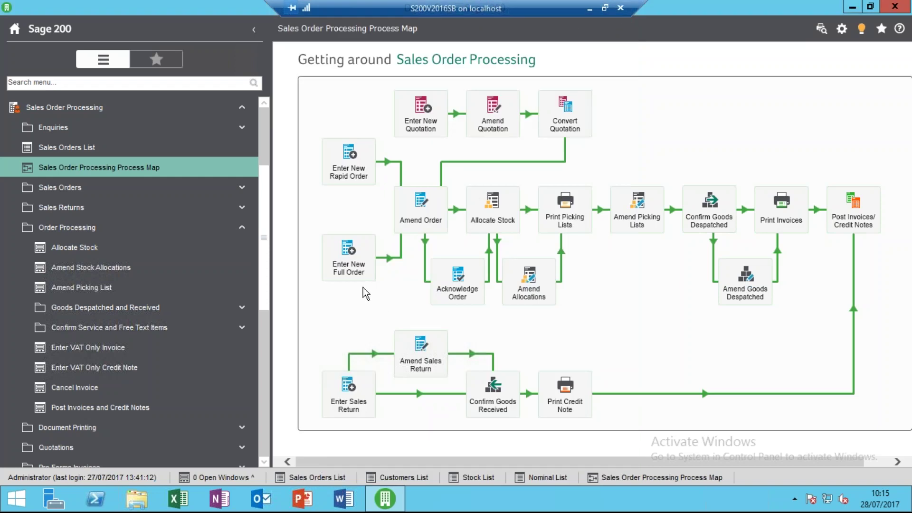
# Create a new full sales order for ABB001 Abbey Retail Ltd and review its delivery and invoice addresses.
pyautogui.click(227, 151)
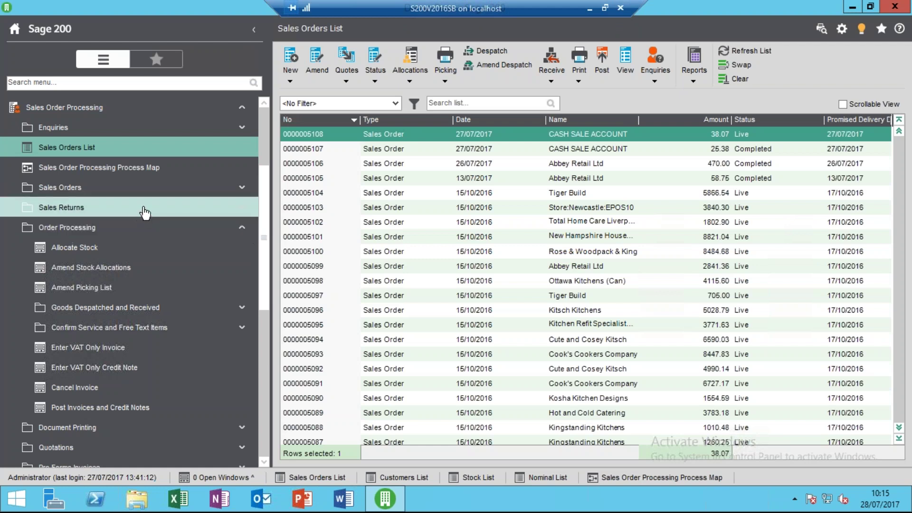
pyautogui.click(138, 228)
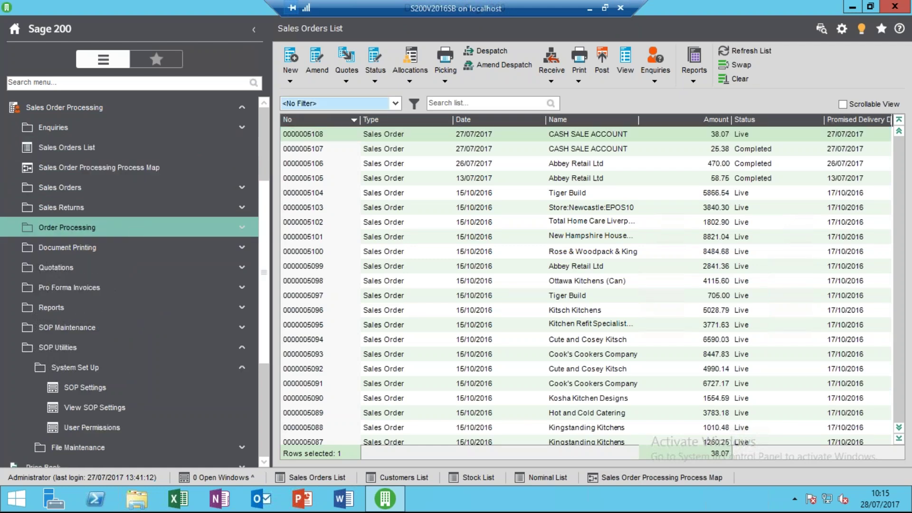
pyautogui.click(288, 72)
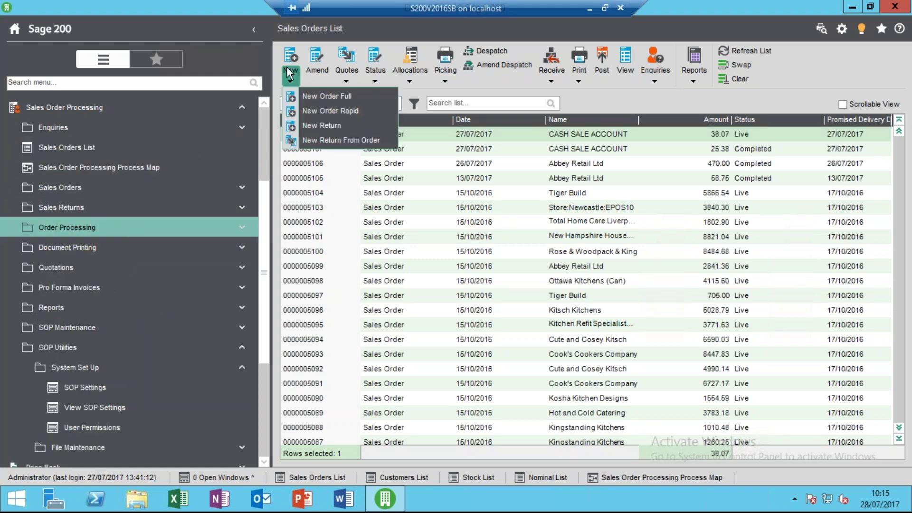
pyautogui.click(317, 96)
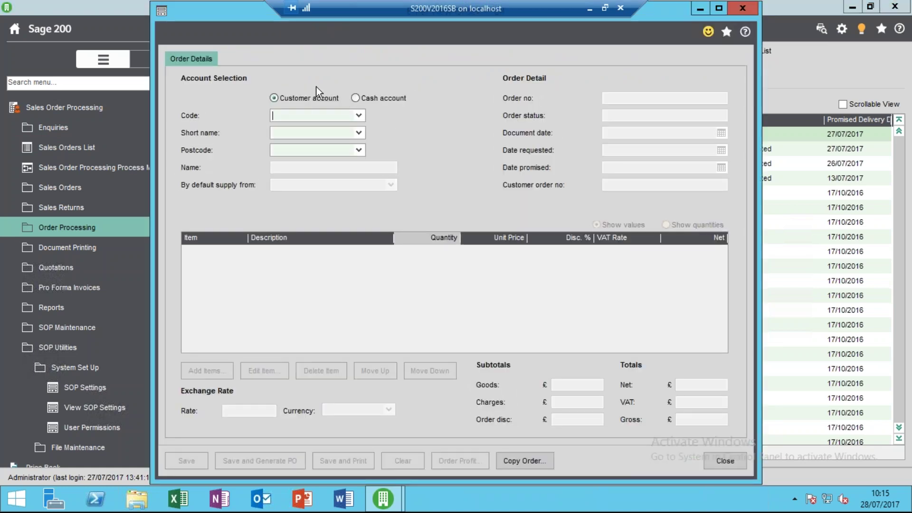
pyautogui.click(358, 116)
pyautogui.click(363, 155)
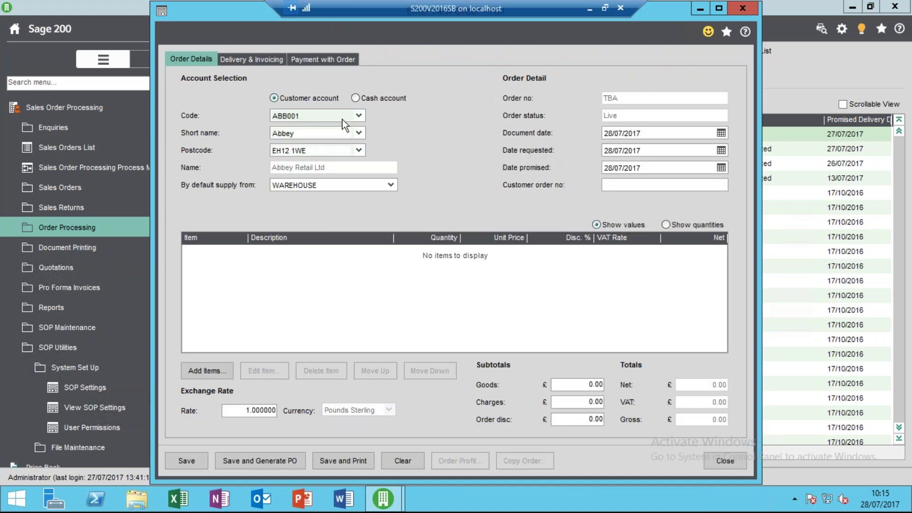
pyautogui.click(266, 60)
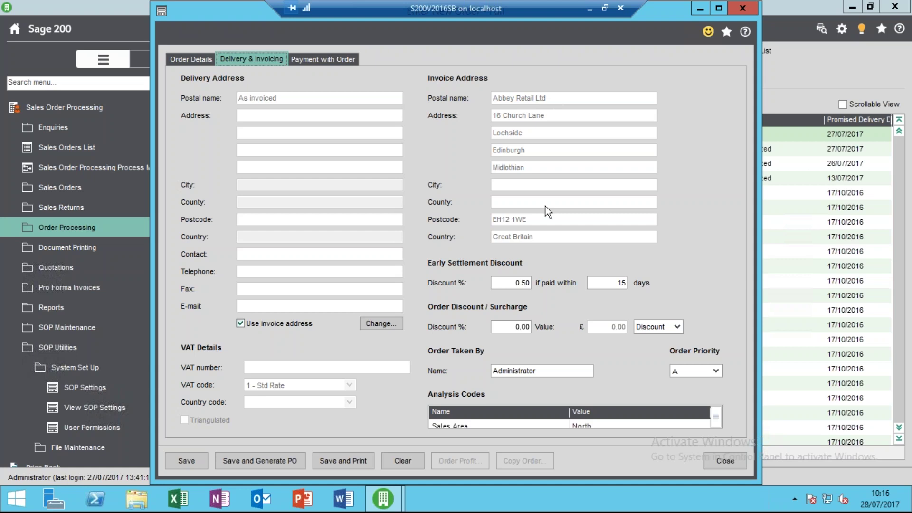
pyautogui.click(190, 59)
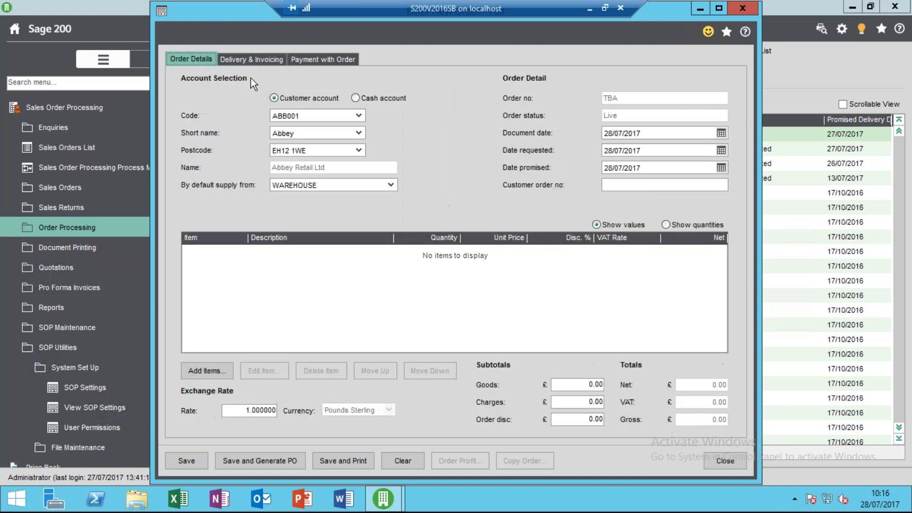
# Switch the order to a cash account and look over its invoice address lines.
pyautogui.click(356, 98)
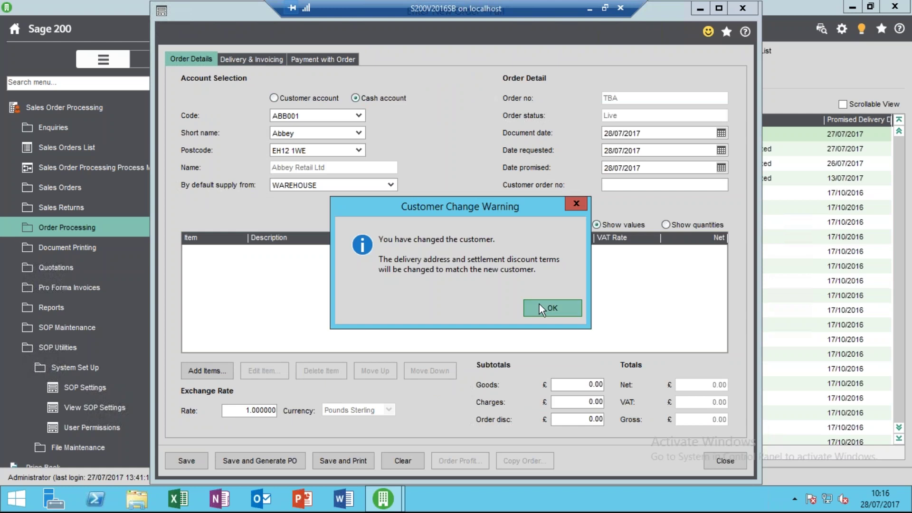
pyautogui.click(539, 304)
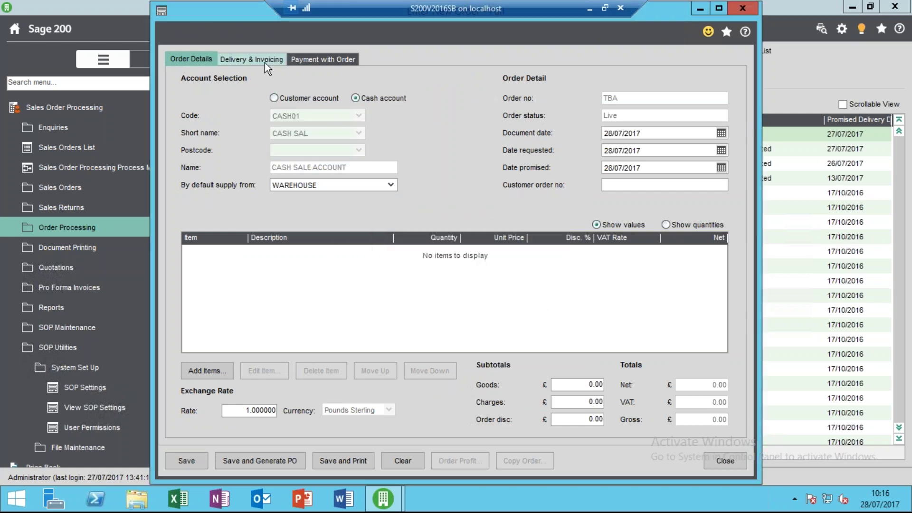
pyautogui.click(264, 61)
pyautogui.moveTo(574, 97); pyautogui.dragTo(467, 90)
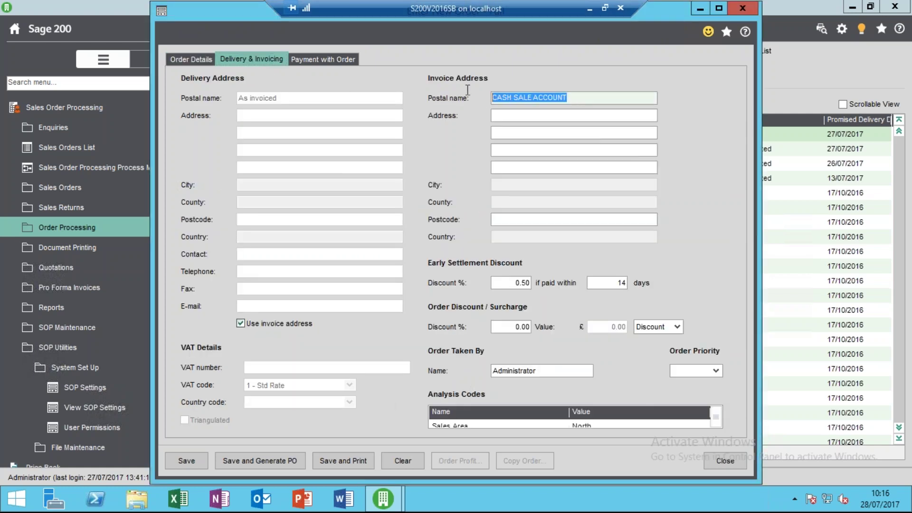
pyautogui.click(531, 116)
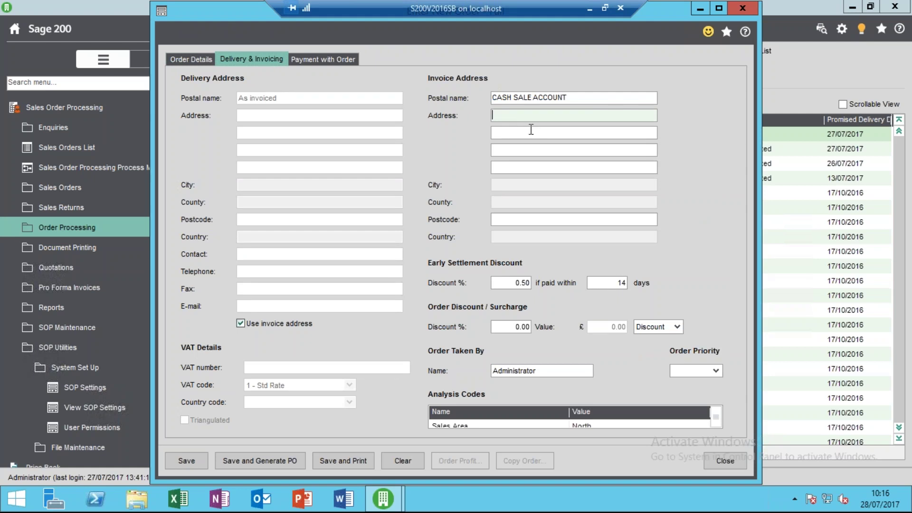
pyautogui.click(530, 132)
pyautogui.click(530, 151)
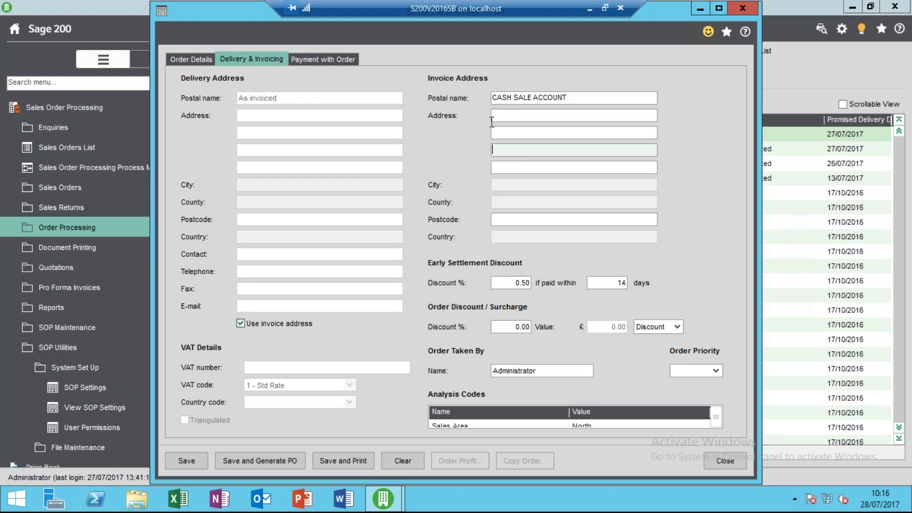
pyautogui.click(204, 59)
# Return the order to customer account ABB001 and show its Payment with Order details.
pyautogui.click(325, 94)
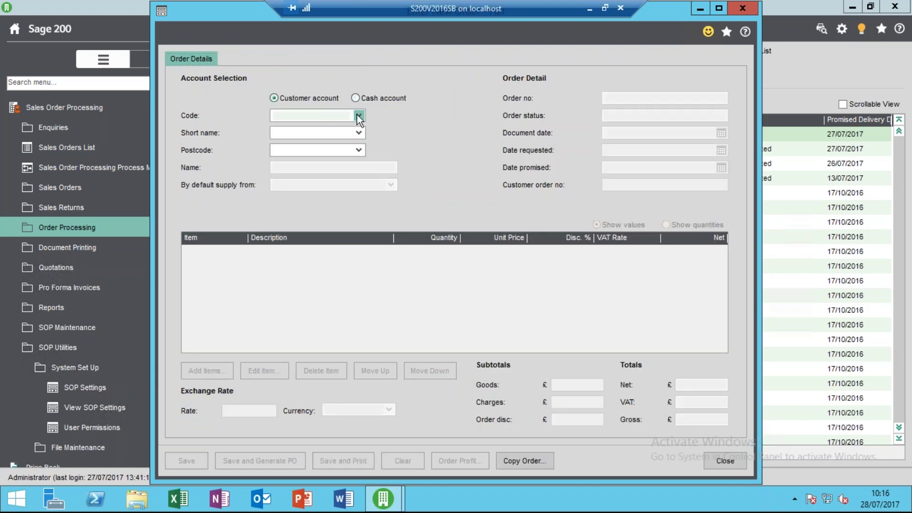
pyautogui.click(357, 115)
pyautogui.click(358, 153)
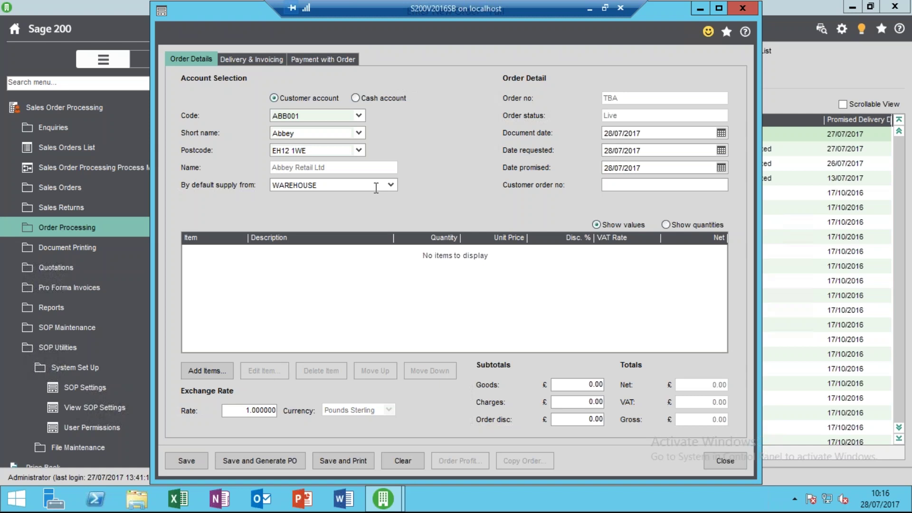
pyautogui.click(319, 60)
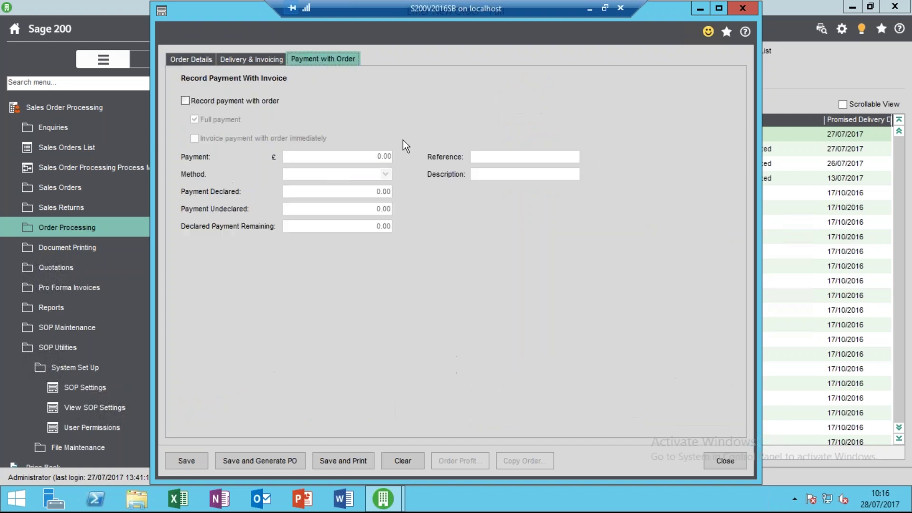
# Try a £100.00 Online Card Payment part payment, then switch payment recording off and return to order details.
pyautogui.click(237, 102)
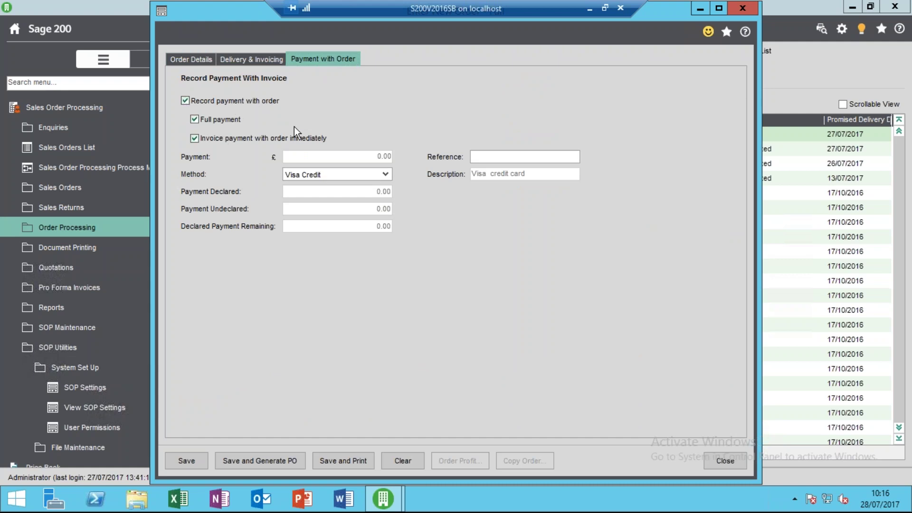
pyautogui.click(237, 120)
pyautogui.click(363, 156)
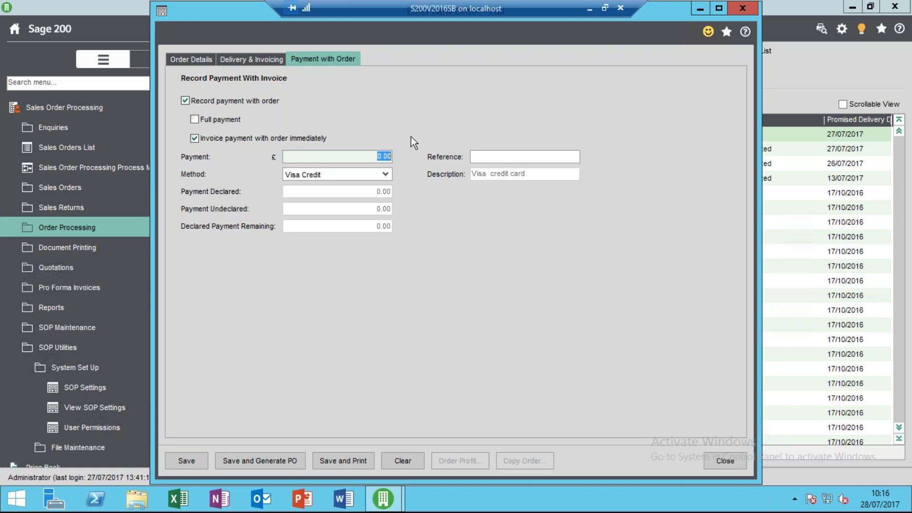
pyautogui.click(385, 175)
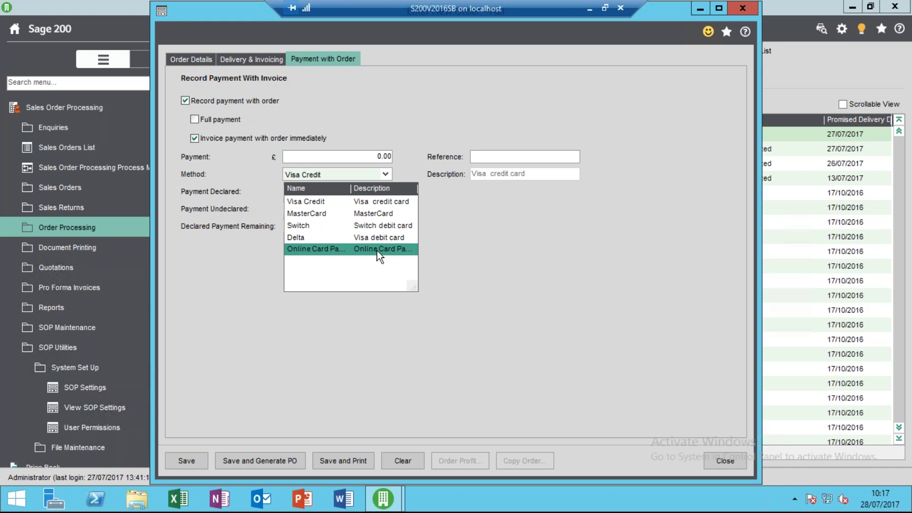
pyautogui.click(379, 249)
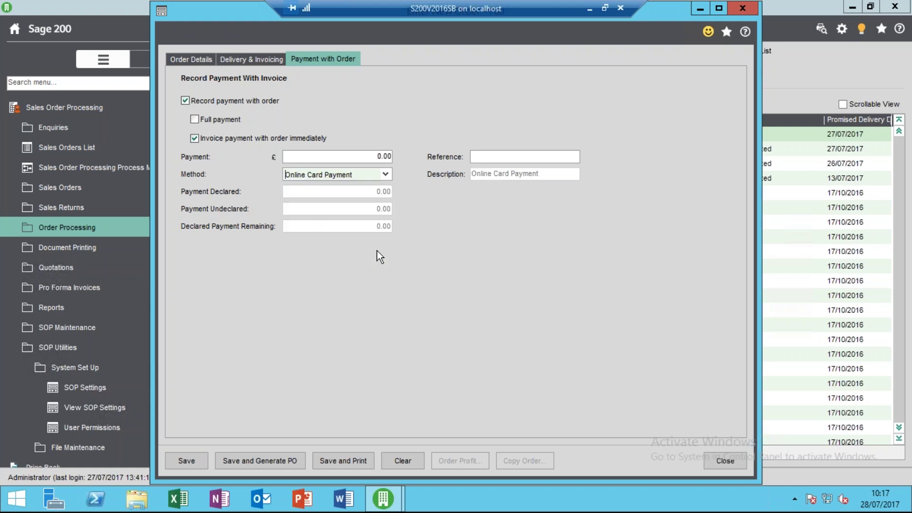
pyautogui.click(358, 153)
pyautogui.write('100')
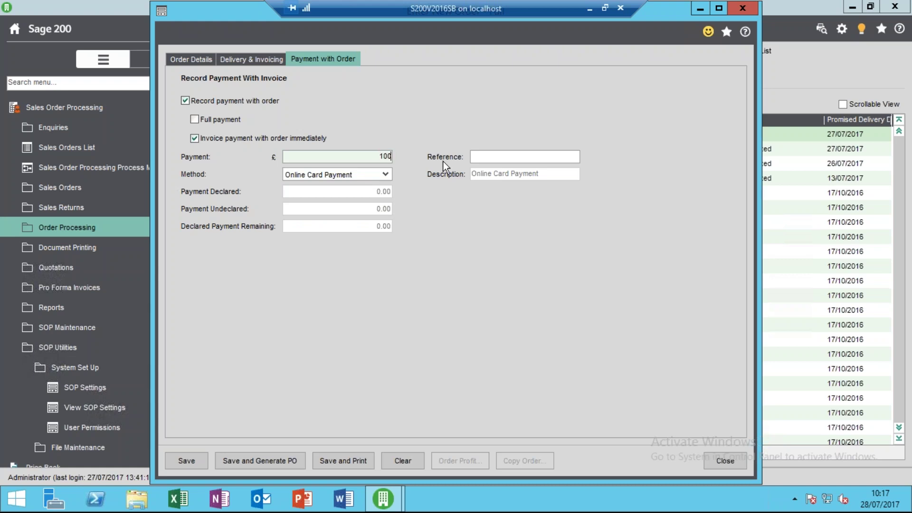
pyautogui.press('Tab')
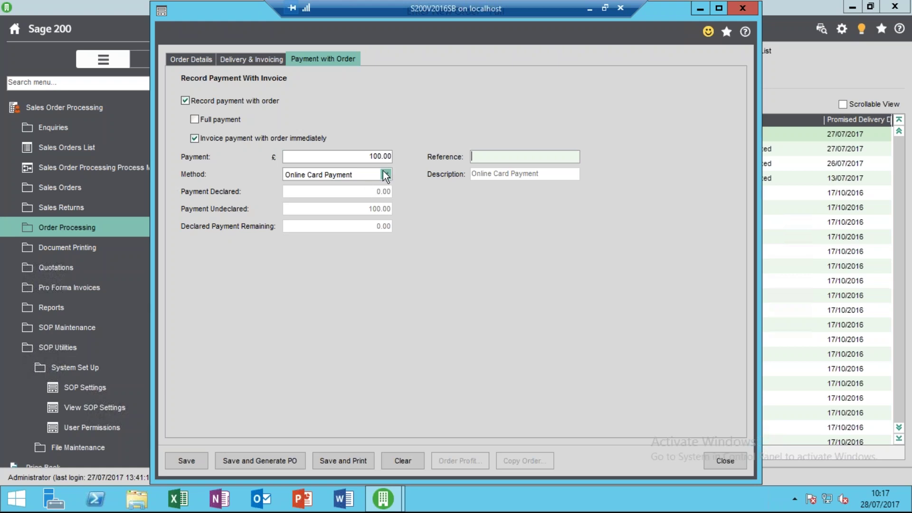
pyautogui.click(241, 103)
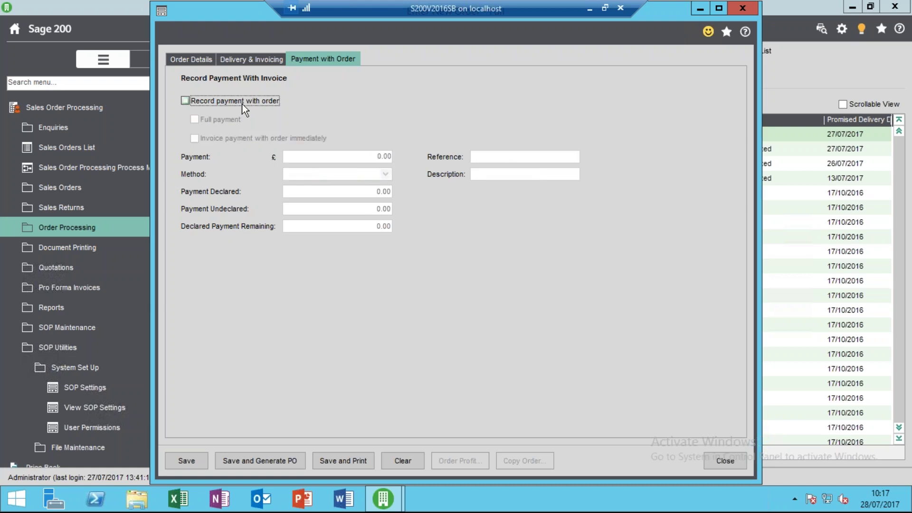
pyautogui.click(192, 59)
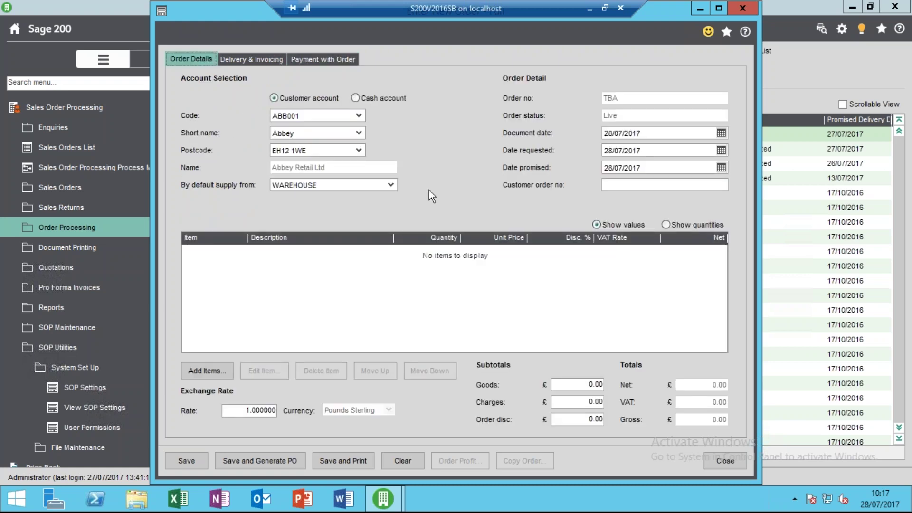
# Enter a line for 1 ABBuiltIn/15/0/2 Single-Oven/300mm/White cooker at £299.98, VAT £52.50.
pyautogui.click(222, 372)
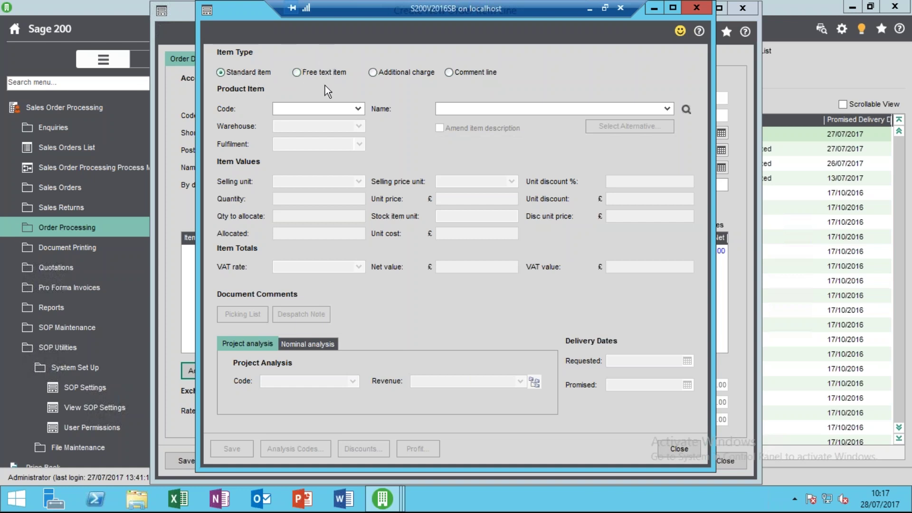
pyautogui.click(358, 110)
pyautogui.click(334, 149)
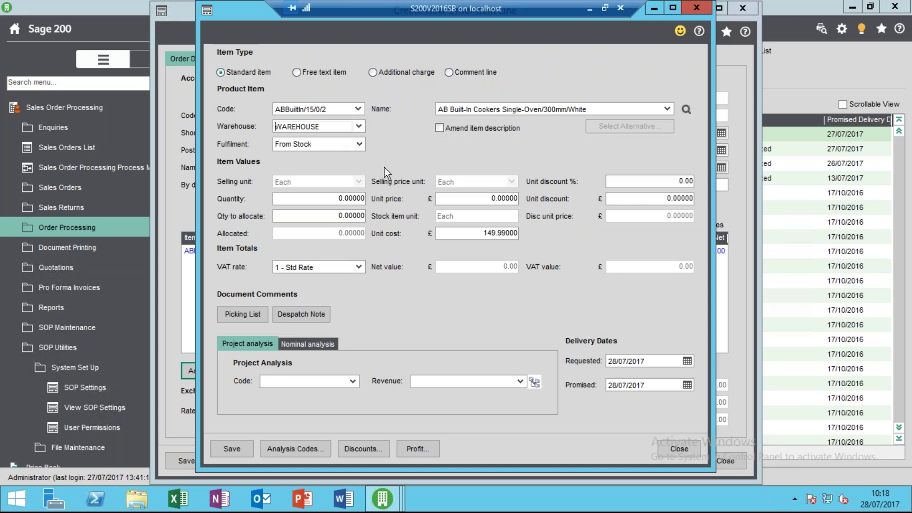
pyautogui.click(302, 197)
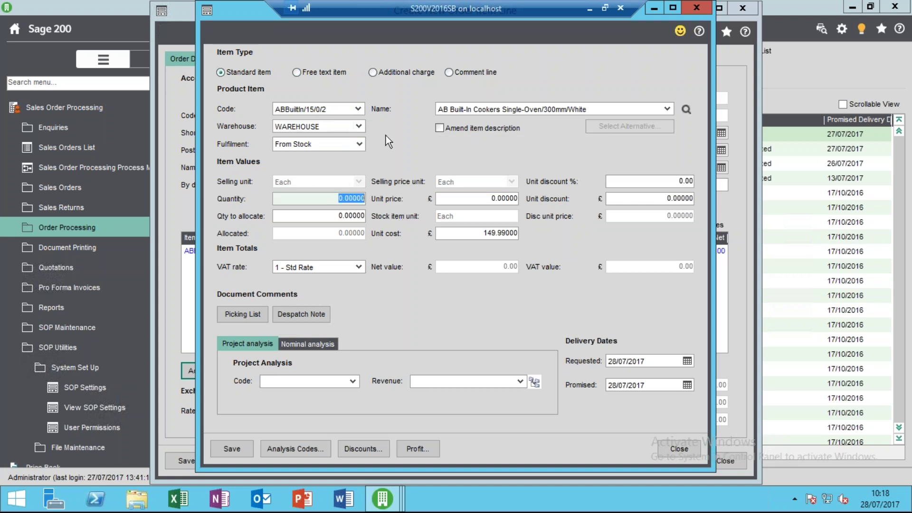
pyautogui.write('1')
pyautogui.press('Tab')
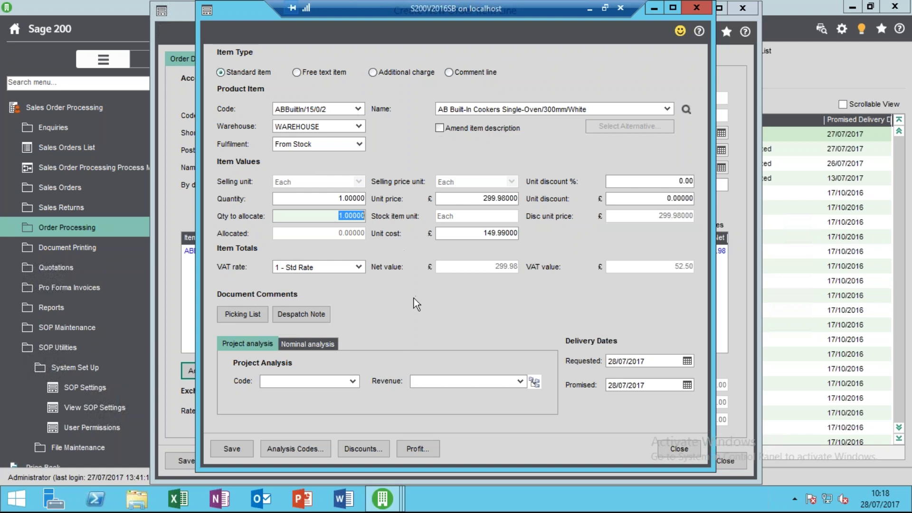
# Confirm nominal 31100 Sales - Bespoke Kitchens and save the cooker line onto the order.
pyautogui.click(327, 341)
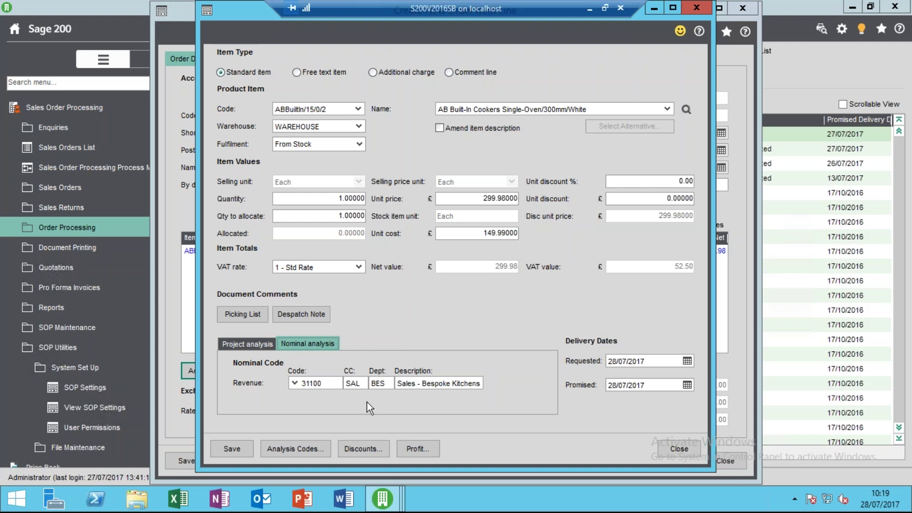
pyautogui.click(240, 451)
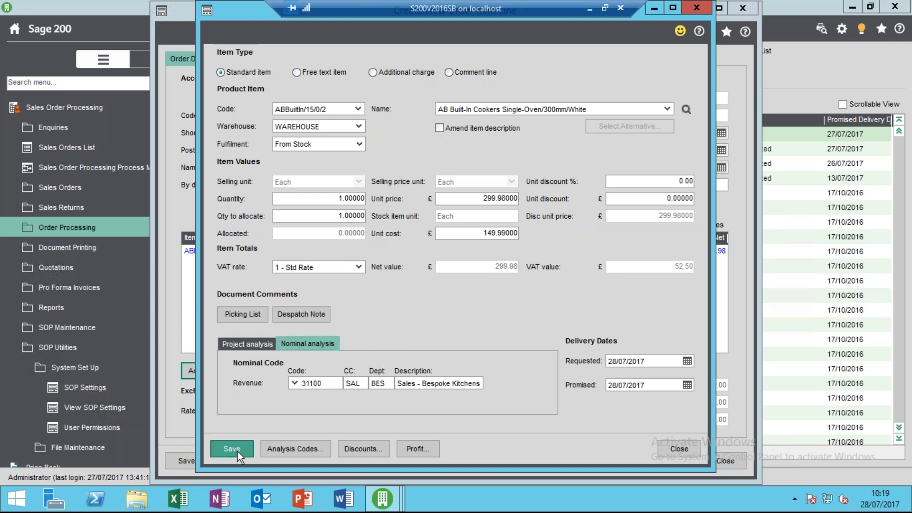
pyautogui.click(675, 448)
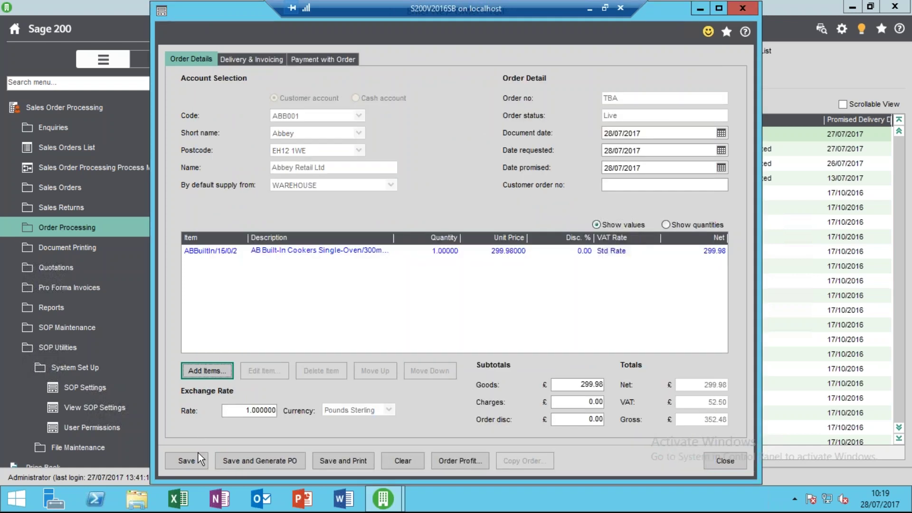
pyautogui.click(195, 461)
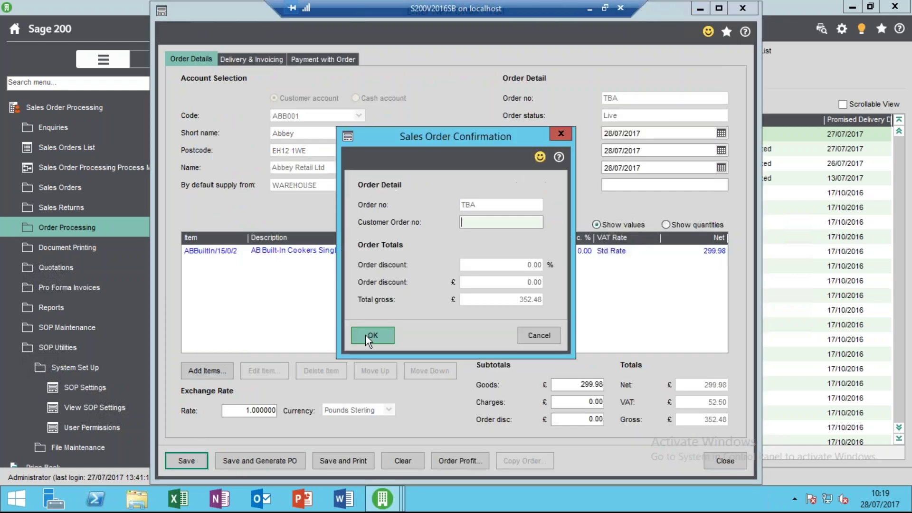
pyautogui.click(366, 335)
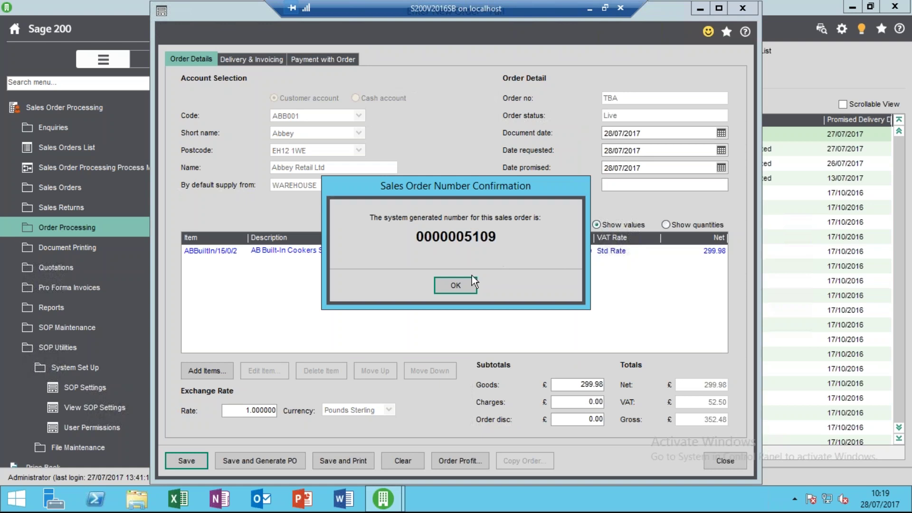
pyautogui.click(454, 287)
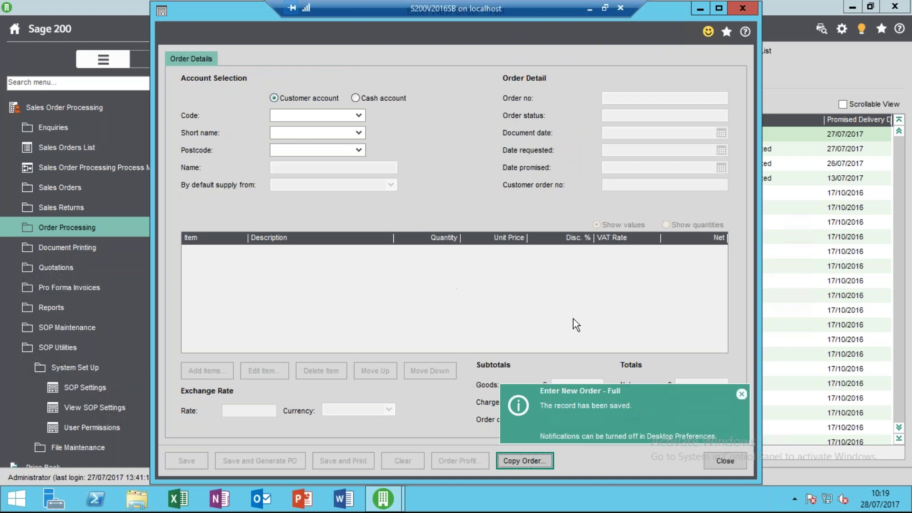
pyautogui.click(716, 455)
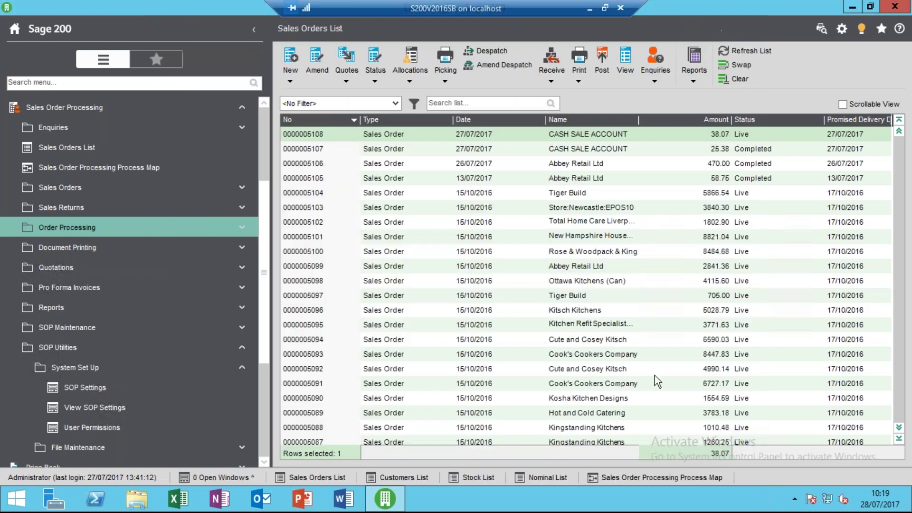
pyautogui.click(745, 50)
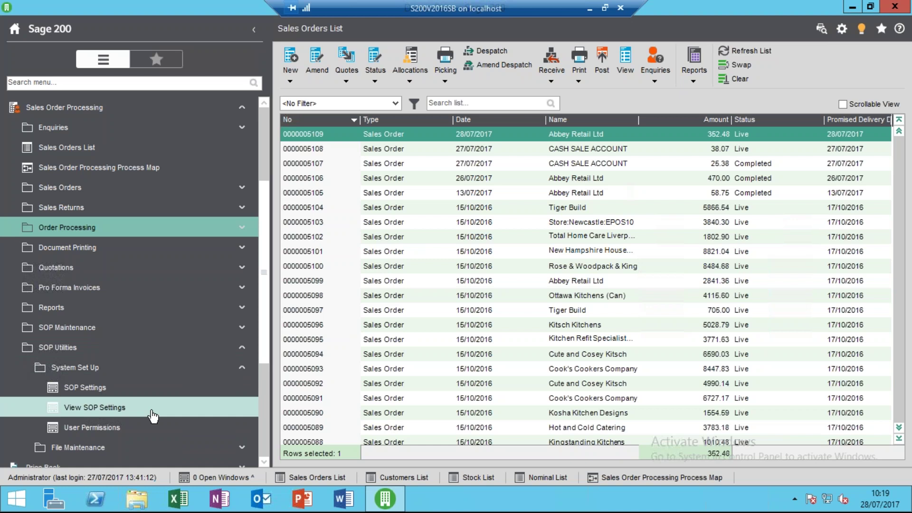
# Open the Administrator's sales order entry user permissions for editing.
pyautogui.click(119, 432)
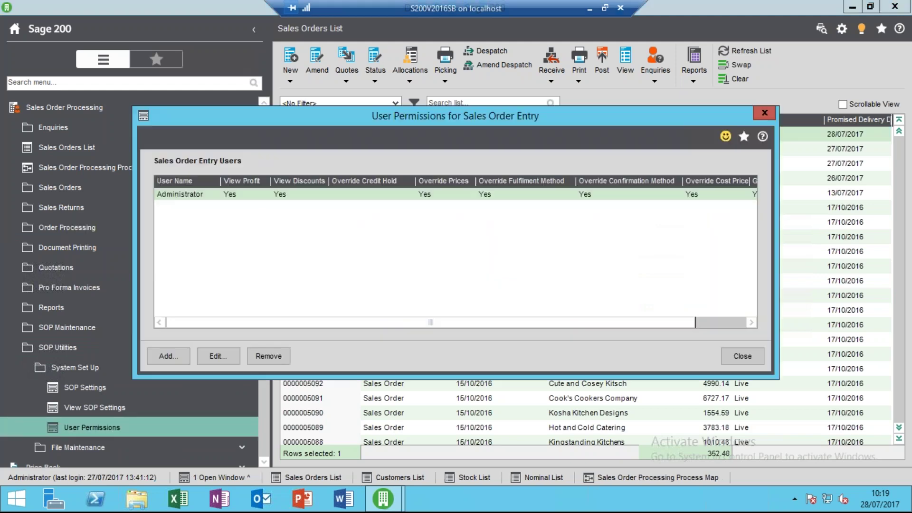
pyautogui.click(218, 356)
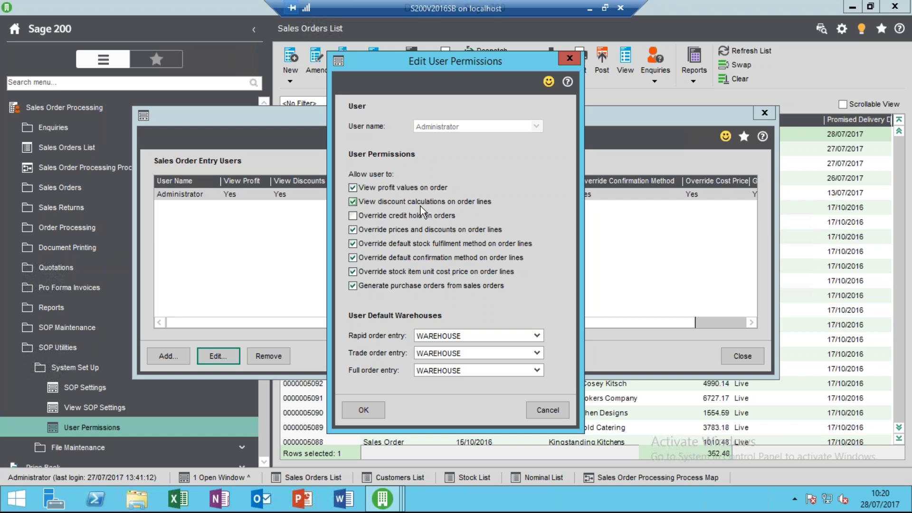
# Tick Override credit hold on orders and Override prices and discounts on order lines.
pyautogui.click(381, 218)
pyautogui.click(402, 230)
# Toggle Override stock item unit cost price off and back on, then save the Administrator's permissions.
pyautogui.click(509, 274)
pyautogui.click(442, 273)
pyautogui.click(378, 411)
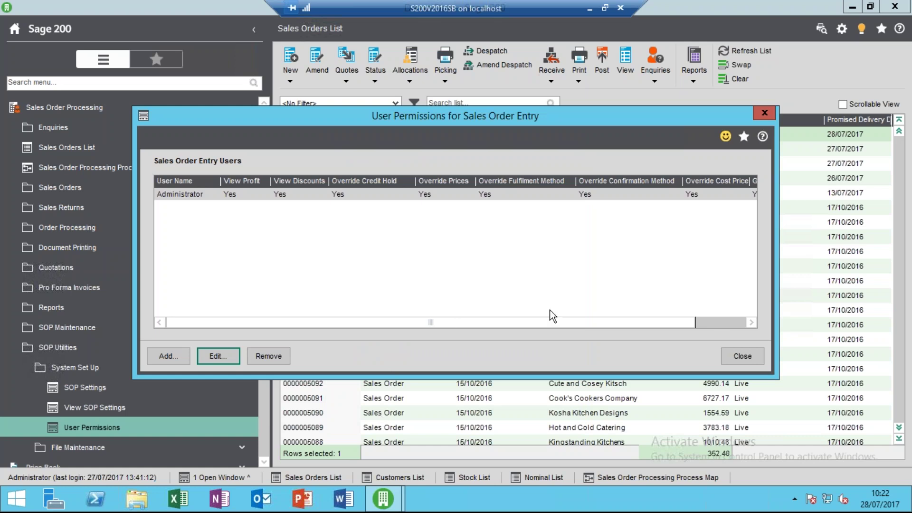
# Reopen the sales order entry User Permissions and start editing the Administrator's entry.
pyautogui.click(742, 356)
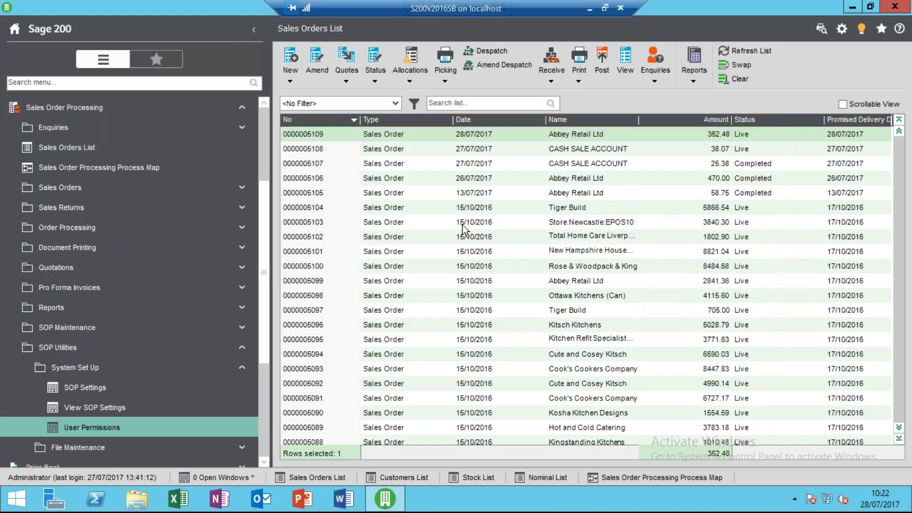
pyautogui.click(130, 433)
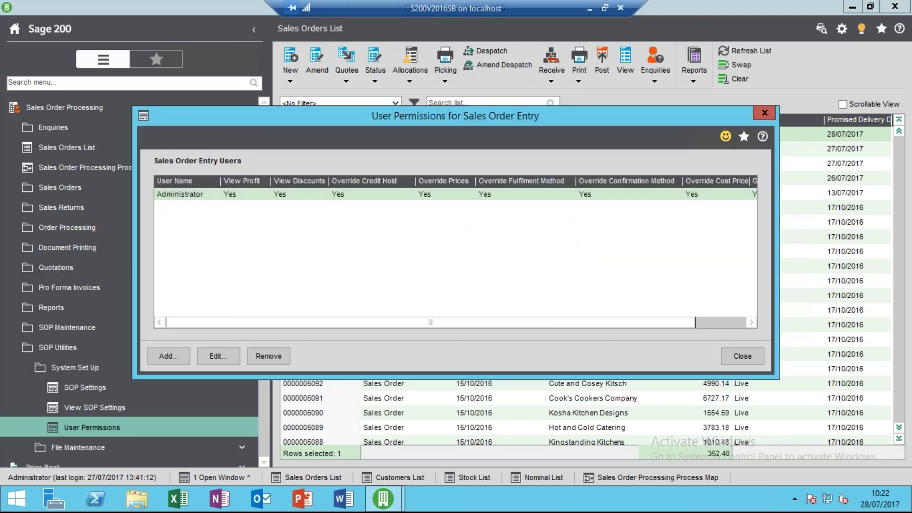
pyautogui.click(237, 358)
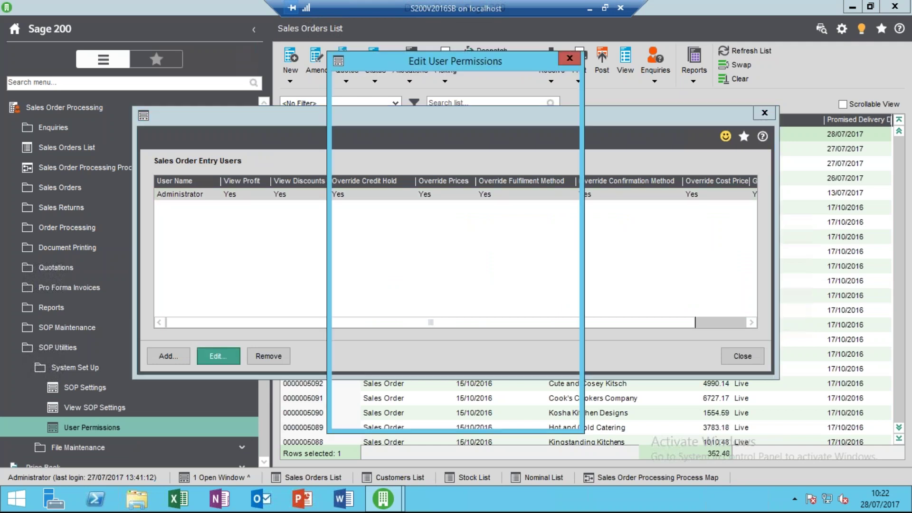
# Untick all eight Administrator order entry permissions, from viewing profit values to generating purchase orders, and save.
pyautogui.click(400, 187)
pyautogui.click(389, 202)
pyautogui.click(391, 216)
pyautogui.click(391, 227)
pyautogui.click(396, 243)
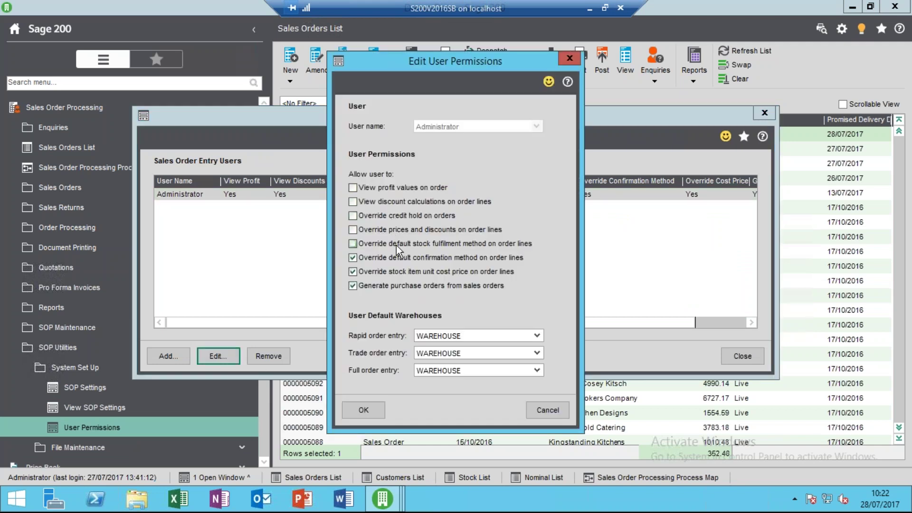
pyautogui.click(397, 257)
pyautogui.click(394, 271)
pyautogui.click(395, 286)
pyautogui.click(361, 404)
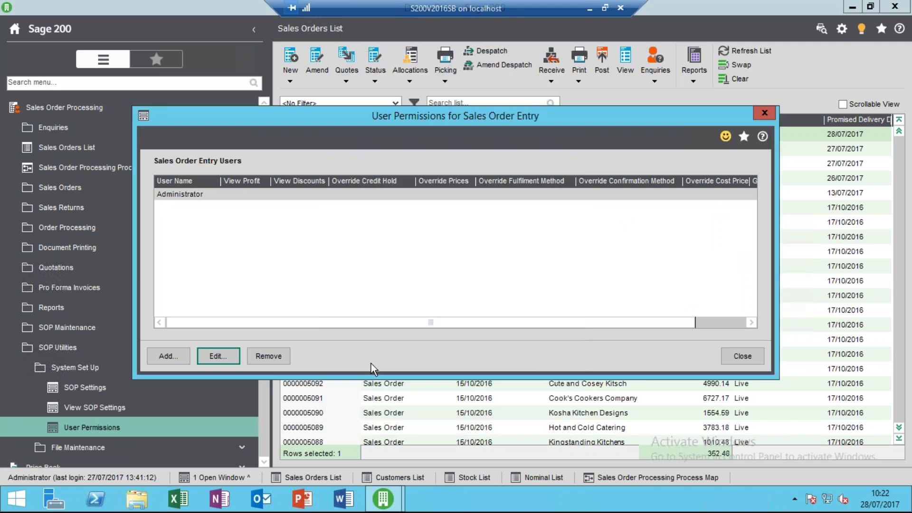
pyautogui.click(731, 357)
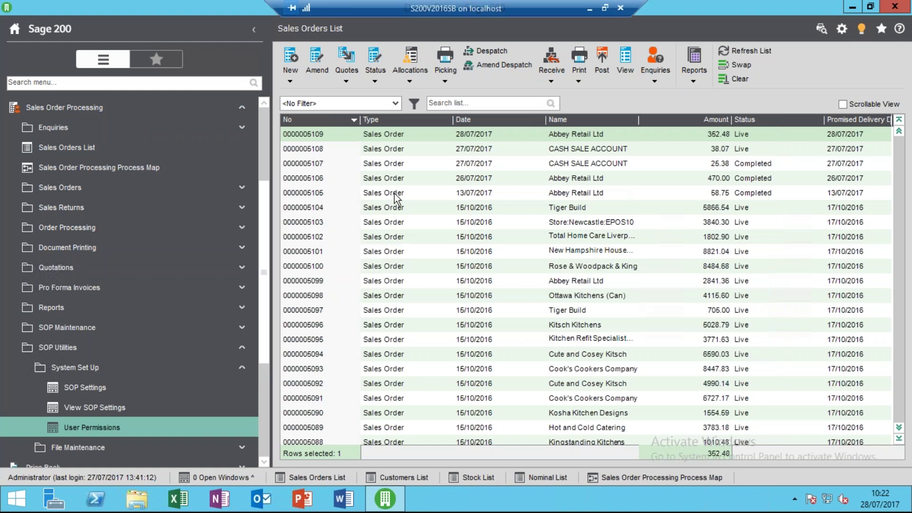
# Start a new full sales order for customer account ABB001, Abbey Retail.
pyautogui.click(290, 80)
pyautogui.click(311, 95)
pyautogui.click(359, 116)
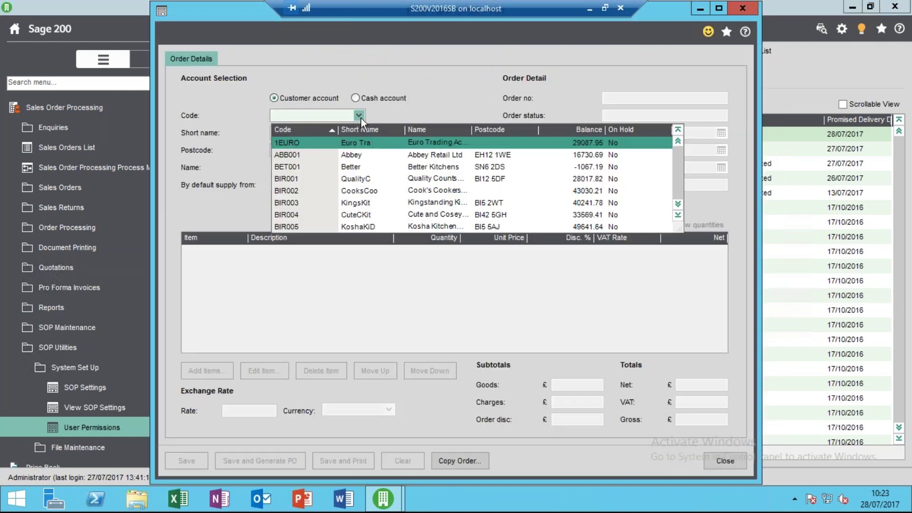
pyautogui.click(352, 154)
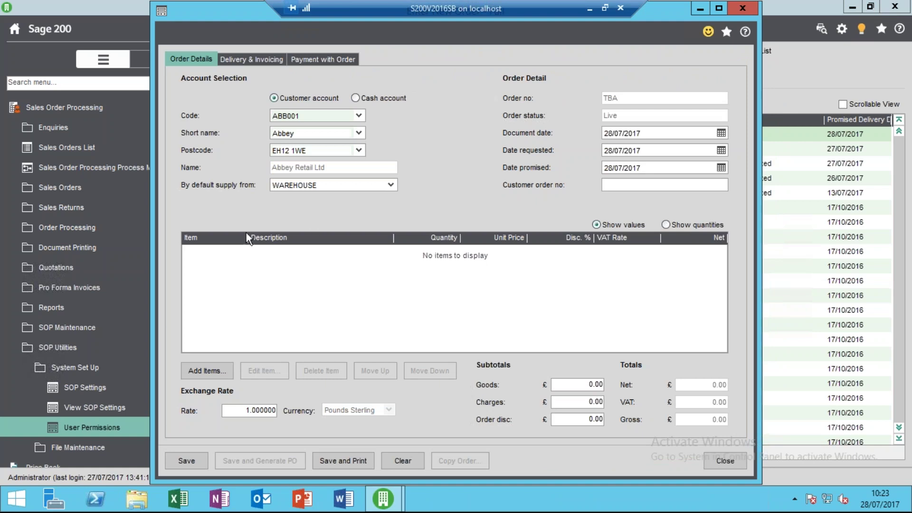
# Add one ABBuiltIn/15/0/2 cooker at £299.98, nominal 31100, as an order line.
pyautogui.click(205, 370)
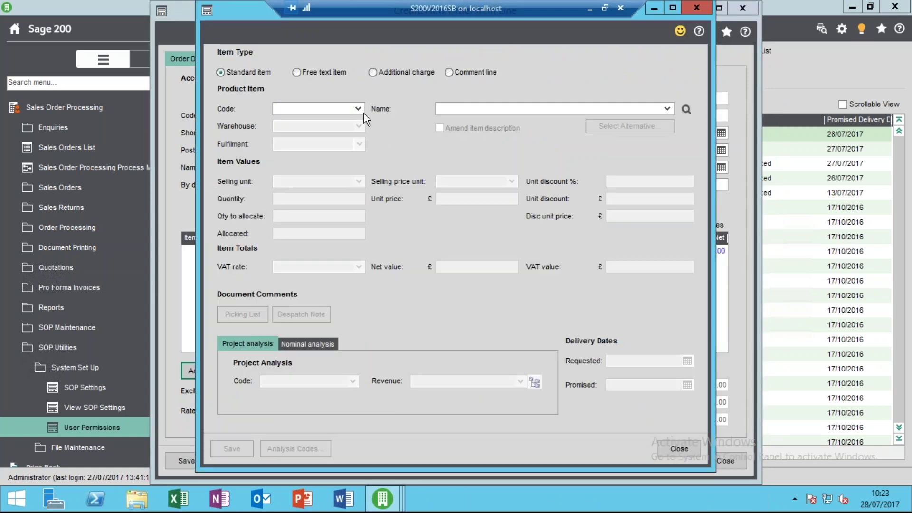
pyautogui.click(358, 109)
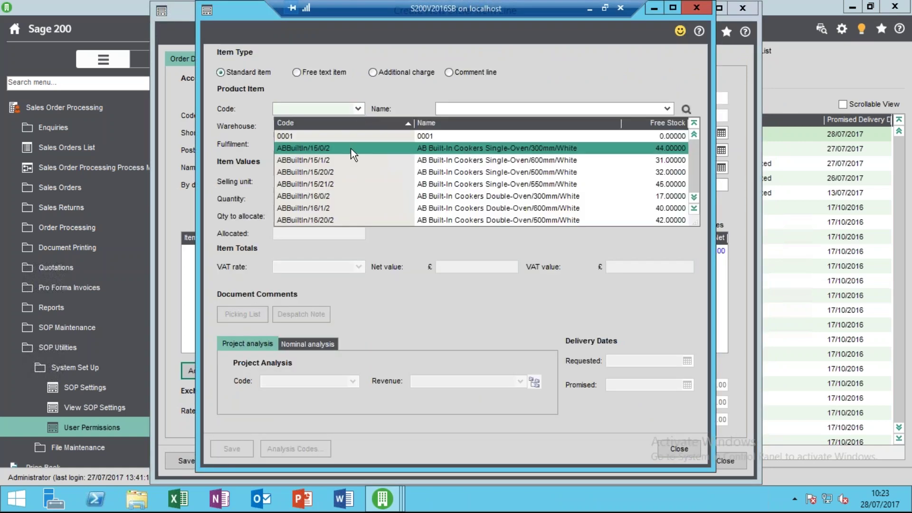
pyautogui.click(351, 149)
pyautogui.click(319, 200)
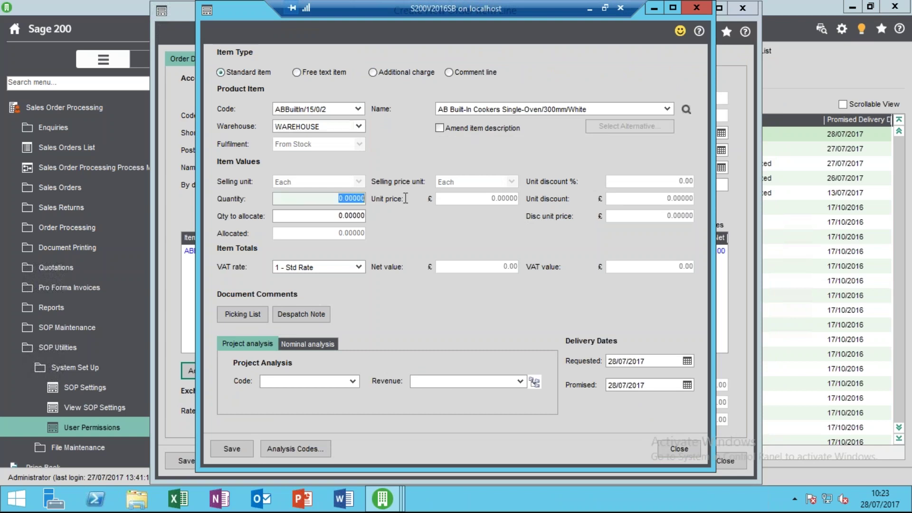
pyautogui.write('1')
pyautogui.press('Tab')
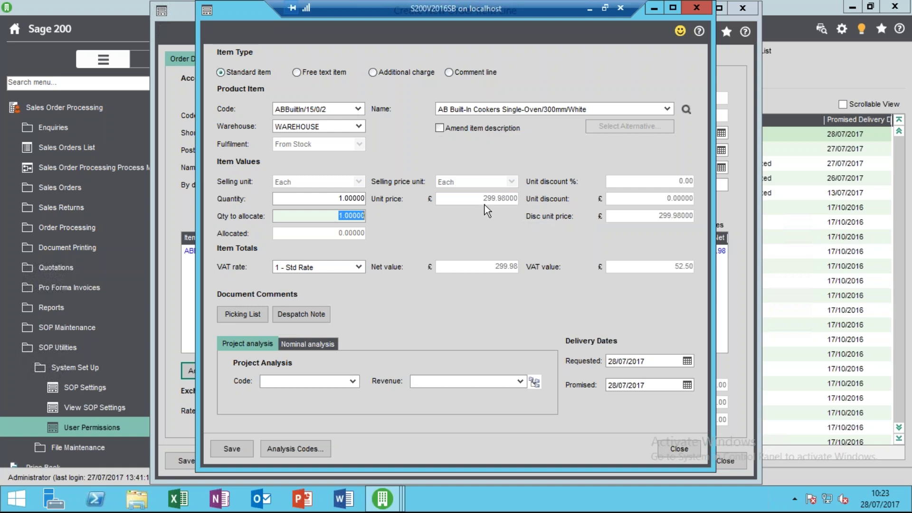
pyautogui.press('Tab')
pyautogui.press('Tab')
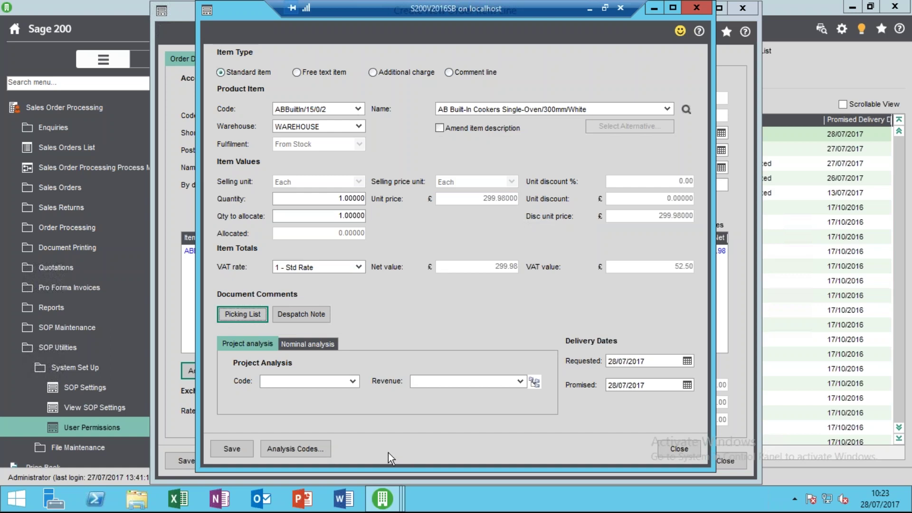
pyautogui.click(330, 345)
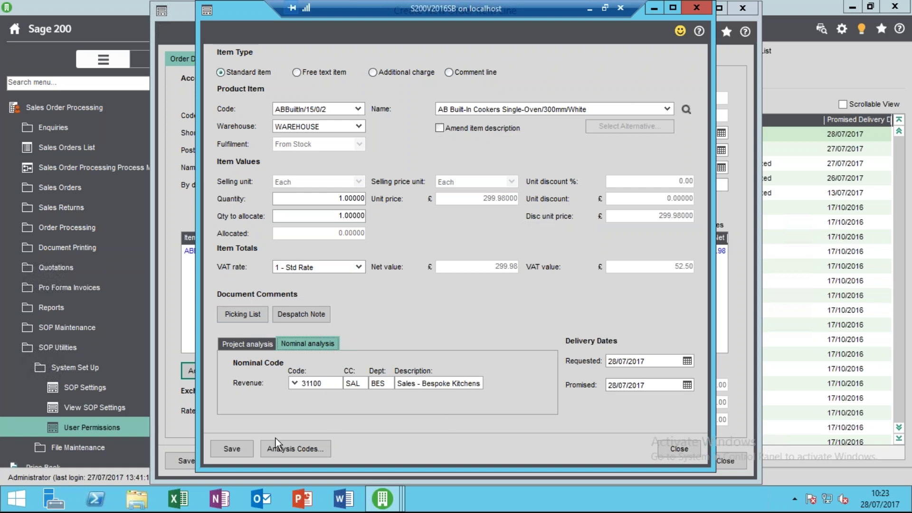
pyautogui.click(232, 449)
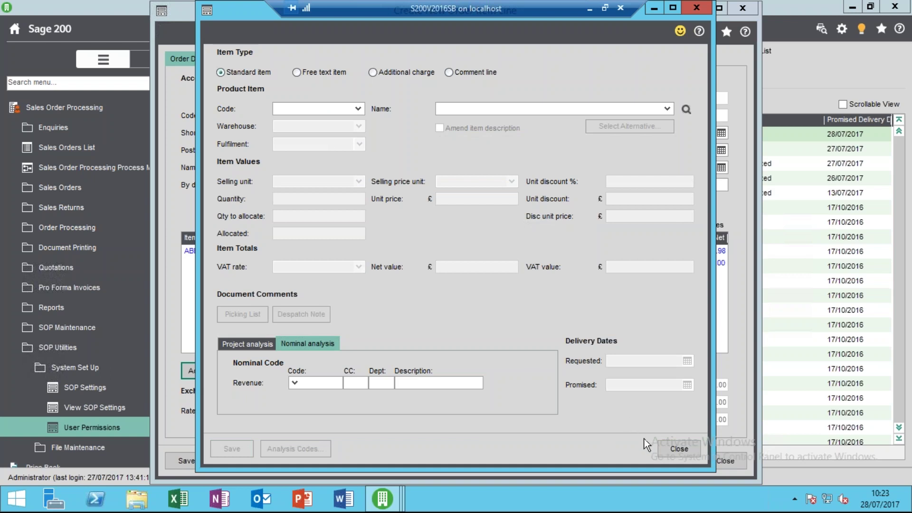
pyautogui.click(670, 448)
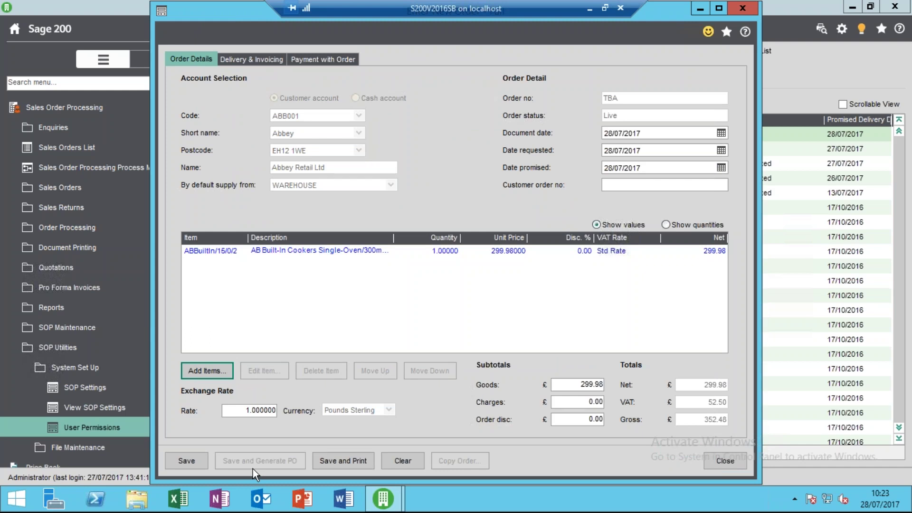
pyautogui.click(190, 459)
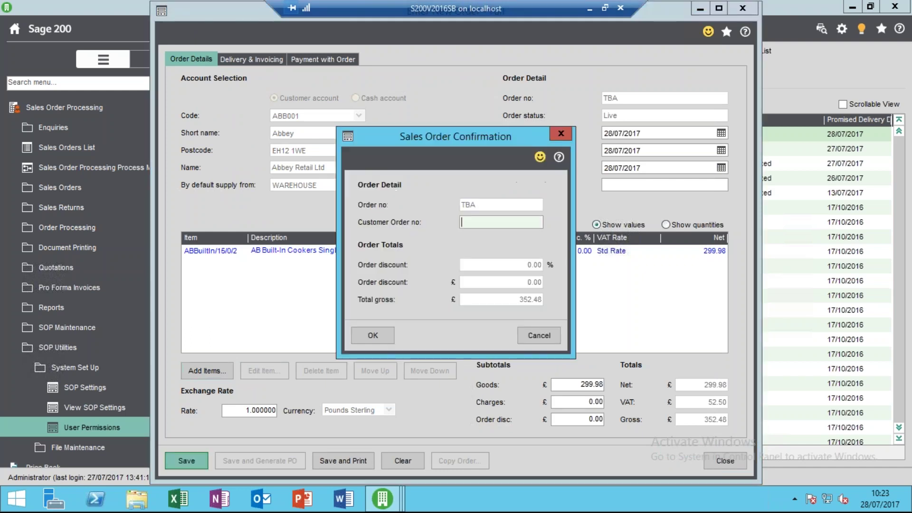
pyautogui.click(388, 340)
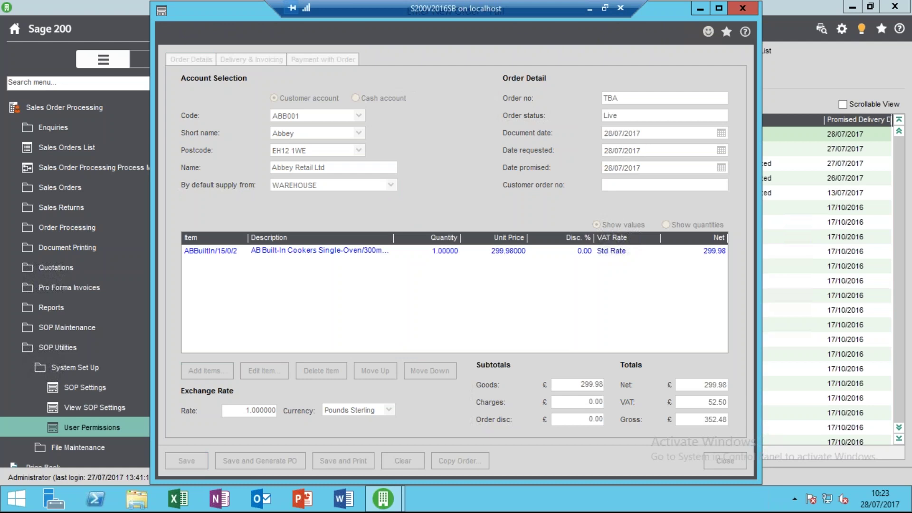
pyautogui.click(468, 284)
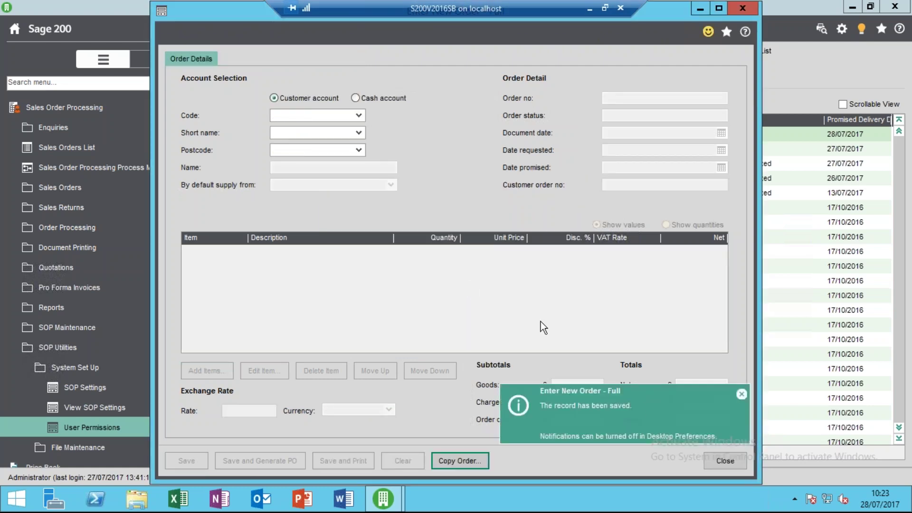
# Close the order form and edit the Administrator's sales order entry permissions.
pyautogui.click(710, 462)
pyautogui.click(152, 427)
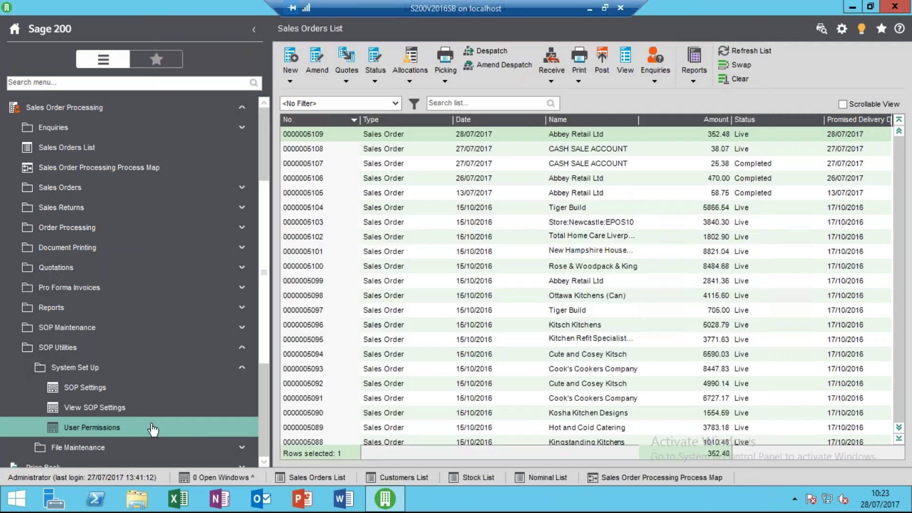
pyautogui.click(231, 357)
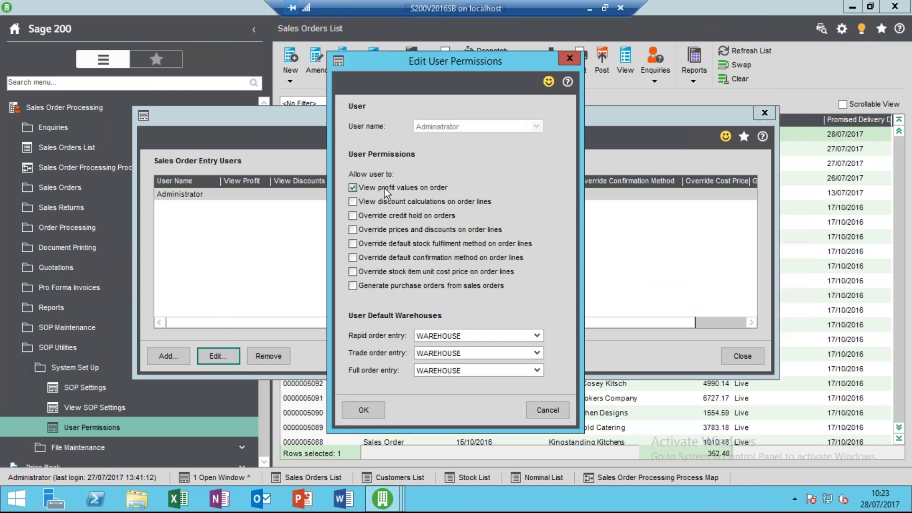
# Tick every Administrator order entry permission, including viewing profit values, and save.
pyautogui.press('Tab')
pyautogui.press('space')
pyautogui.press('Tab')
pyautogui.press('space')
pyautogui.press('Tab')
pyautogui.press('space')
pyautogui.press('Tab')
pyautogui.press('space')
pyautogui.press('Tab')
pyautogui.press('space')
pyautogui.press('Tab')
pyautogui.press('space')
pyautogui.press('Tab')
pyautogui.press('space')
pyautogui.click(384, 188)
pyautogui.click(381, 408)
pyautogui.click(741, 357)
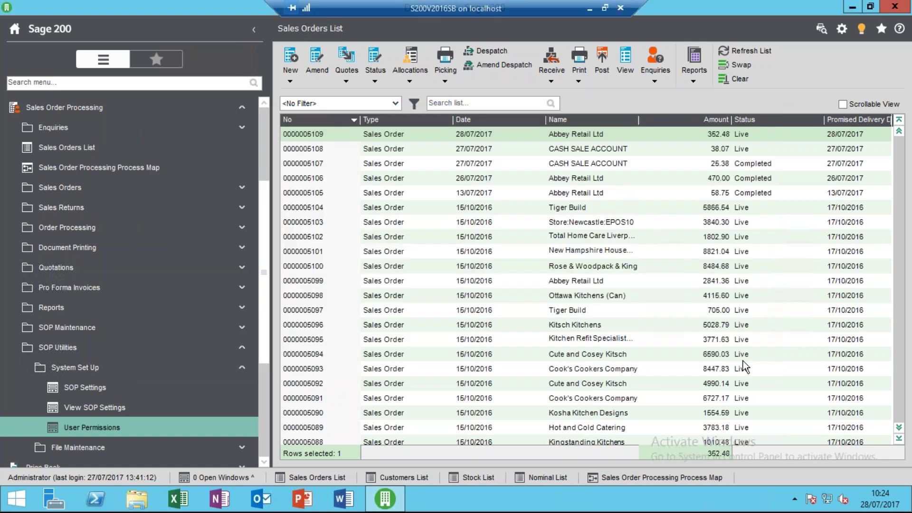
pyautogui.click(744, 50)
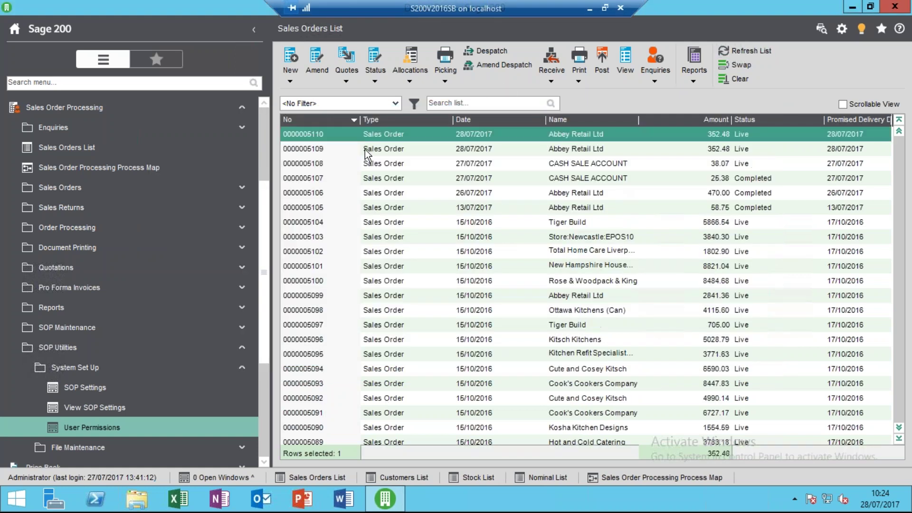
pyautogui.click(318, 75)
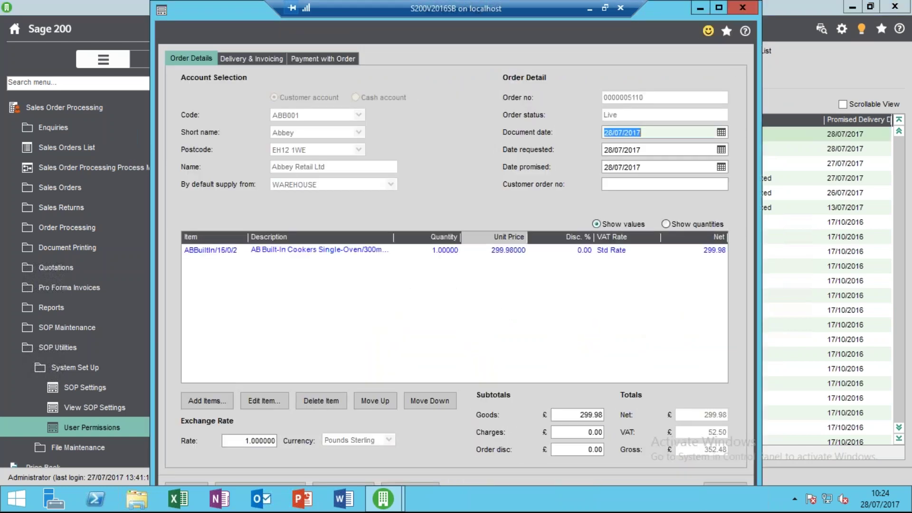
# Check the cooker line's unit cost and keep its fulfilment method as From Stock.
pyautogui.click(316, 252)
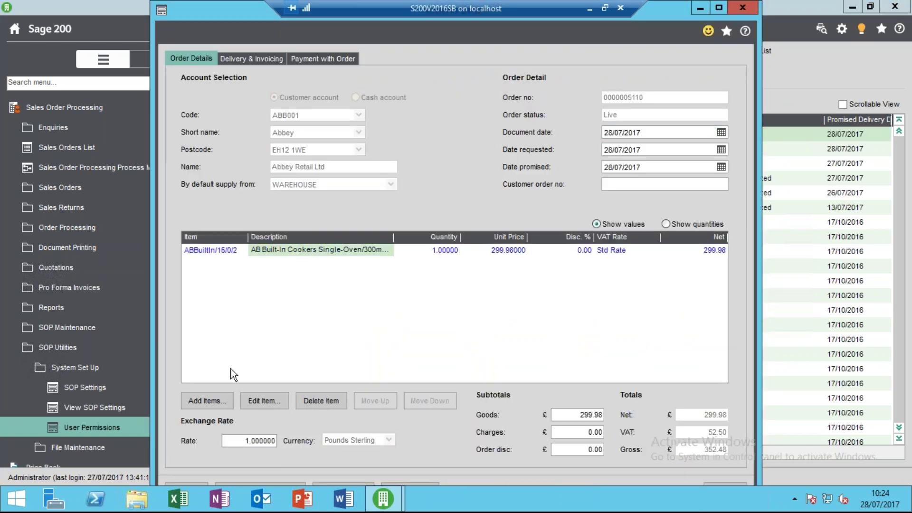
pyautogui.click(267, 399)
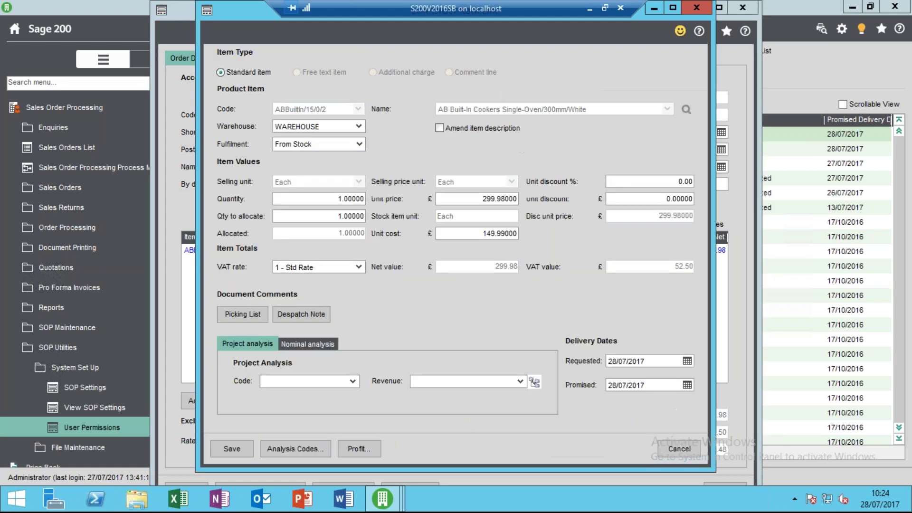
pyautogui.click(477, 232)
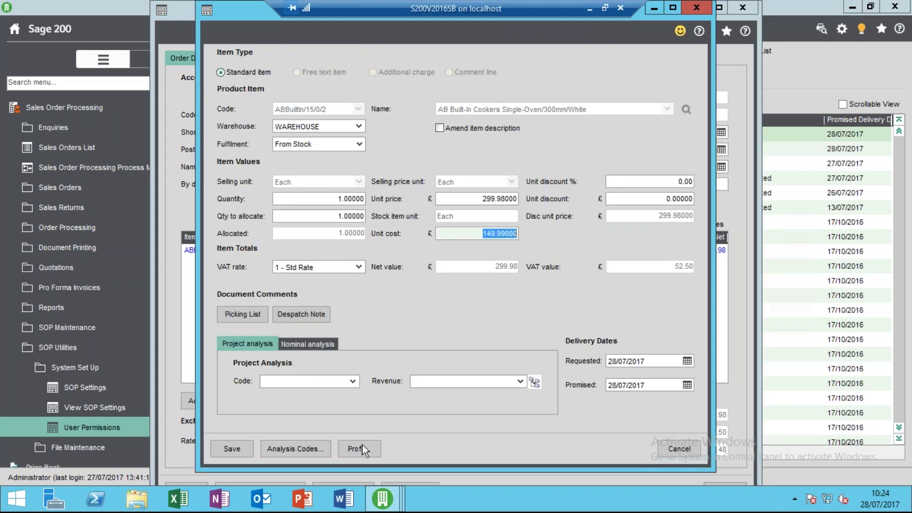
pyautogui.click(230, 449)
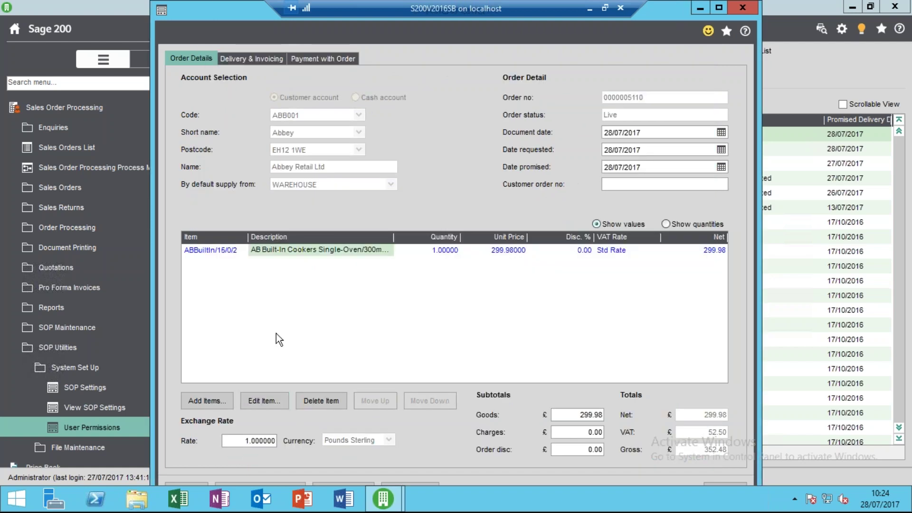
pyautogui.click(267, 402)
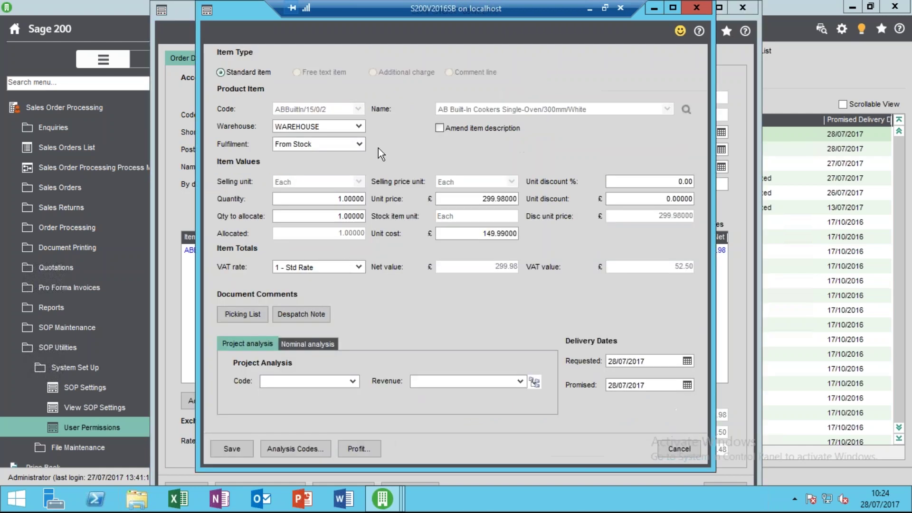
pyautogui.click(364, 145)
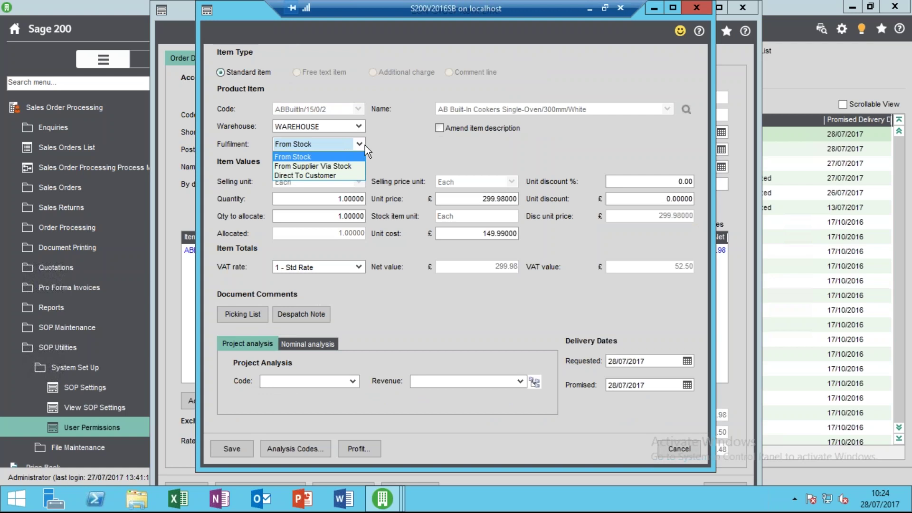
pyautogui.click(364, 146)
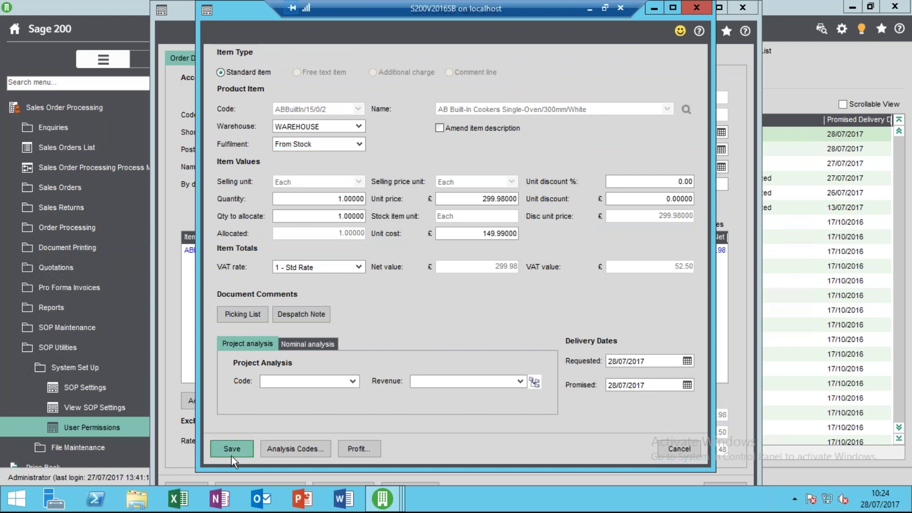
pyautogui.click(232, 448)
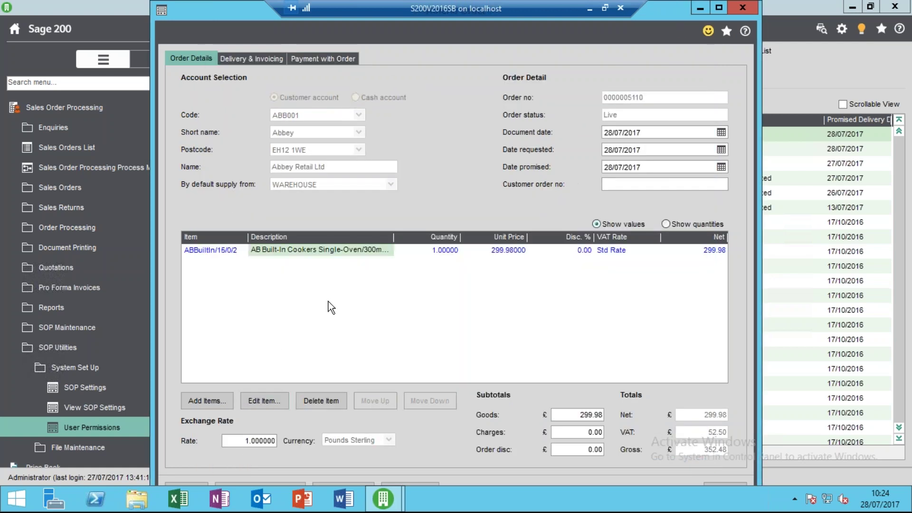
pyautogui.doubleClick(244, 14)
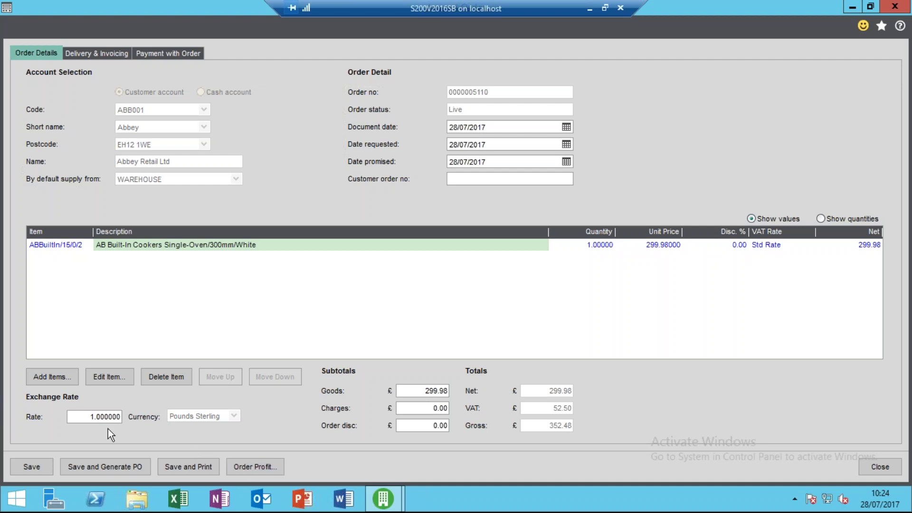
pyautogui.click(32, 467)
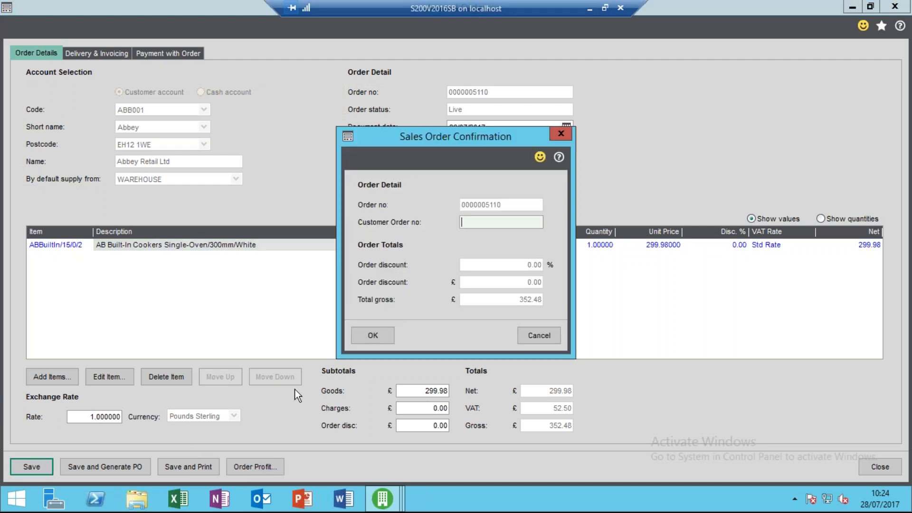
pyautogui.click(379, 332)
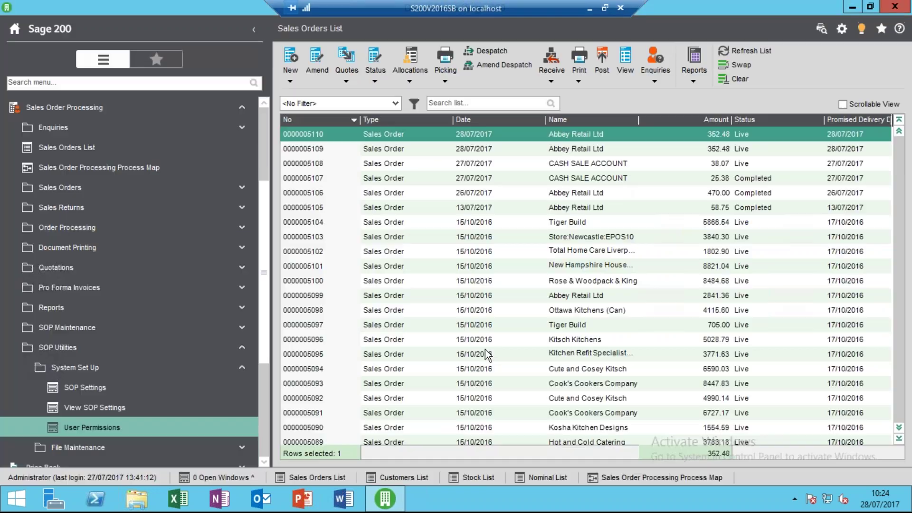
# Collapse SOP Utilities, then review and close the Sales Order Items list showing item 0001.
pyautogui.click(239, 374)
pyautogui.click(205, 351)
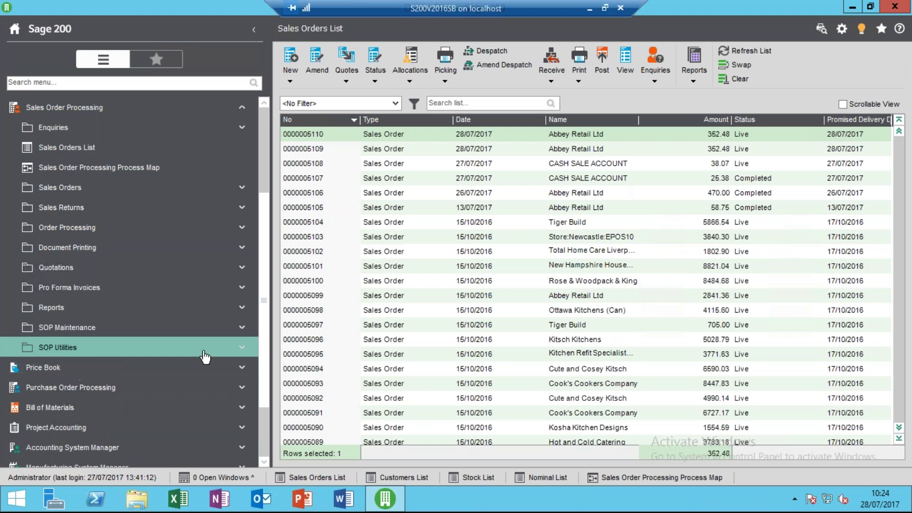
pyautogui.click(205, 330)
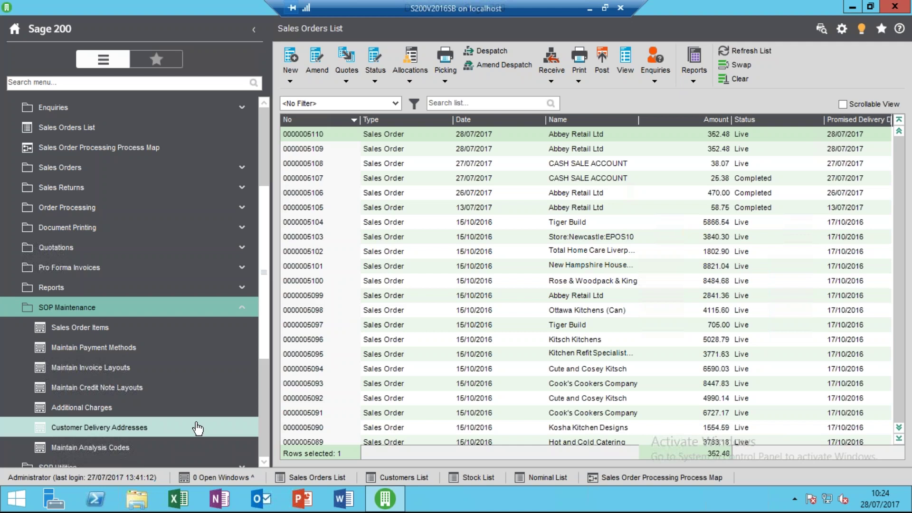
pyautogui.click(162, 331)
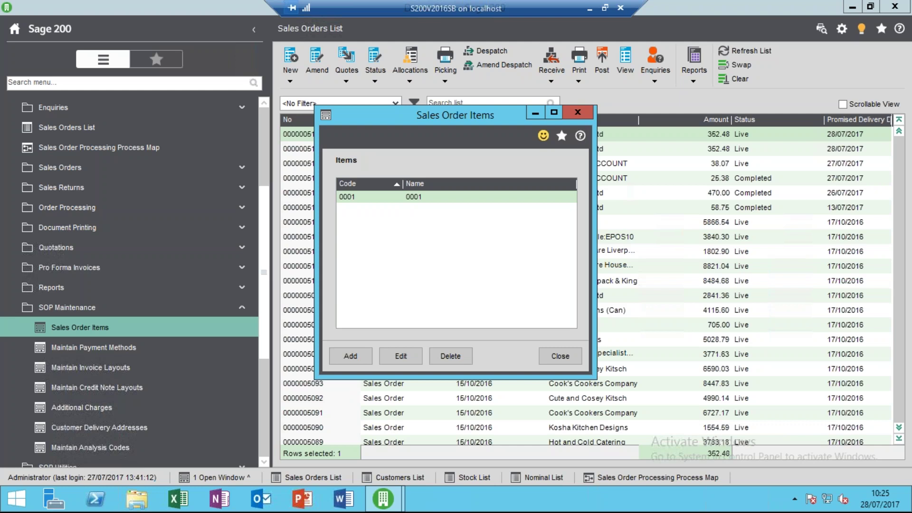
pyautogui.click(553, 357)
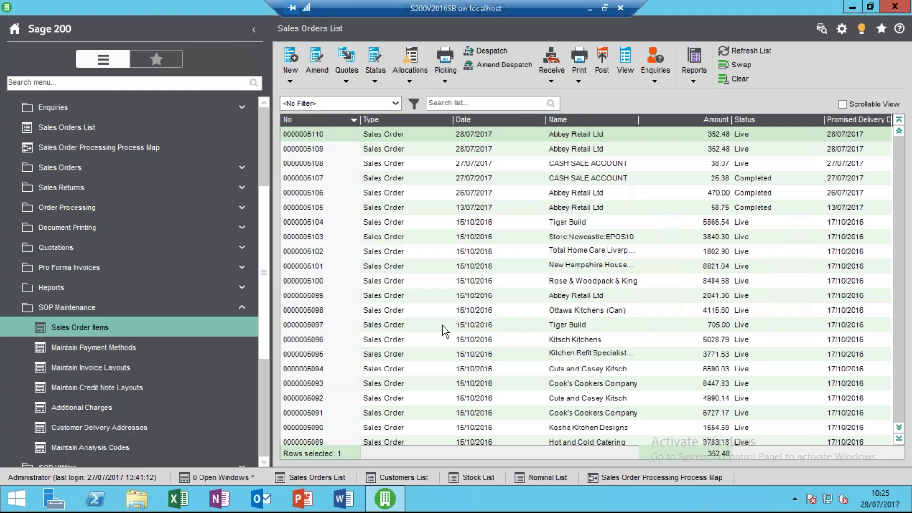
pyautogui.click(152, 349)
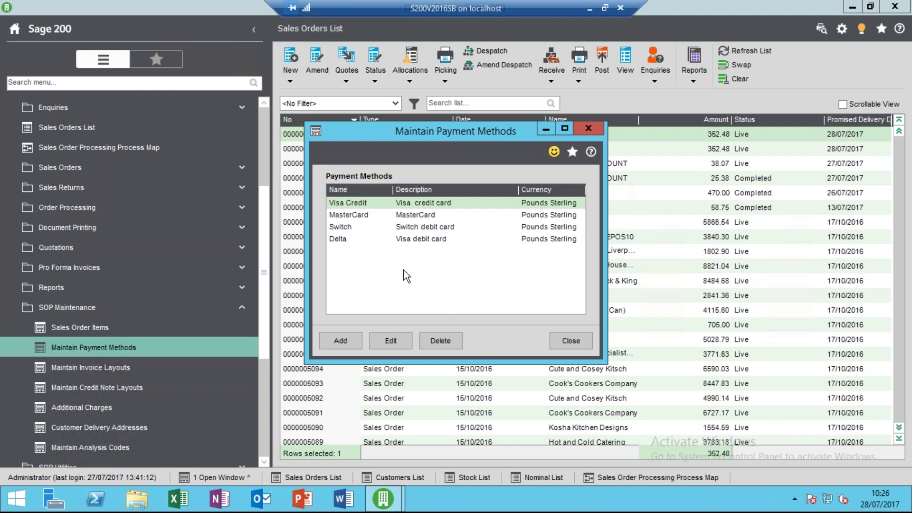
pyautogui.click(573, 340)
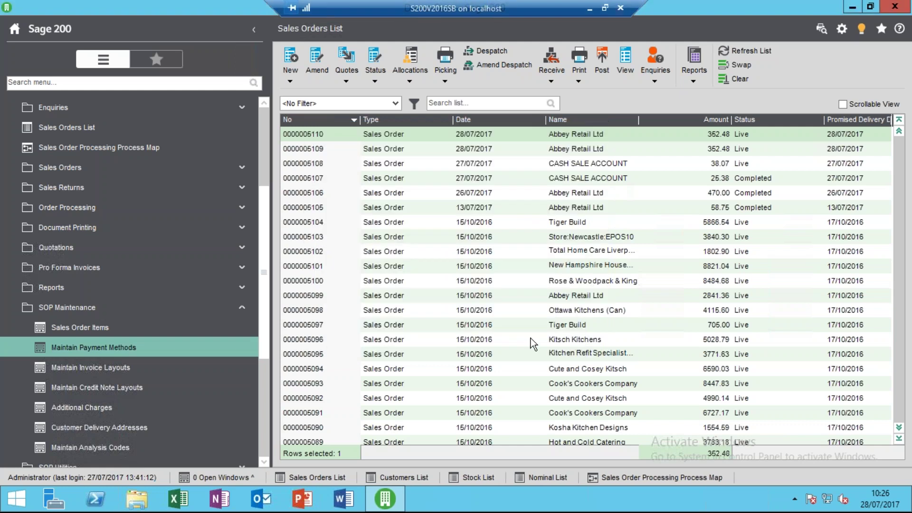
pyautogui.click(166, 374)
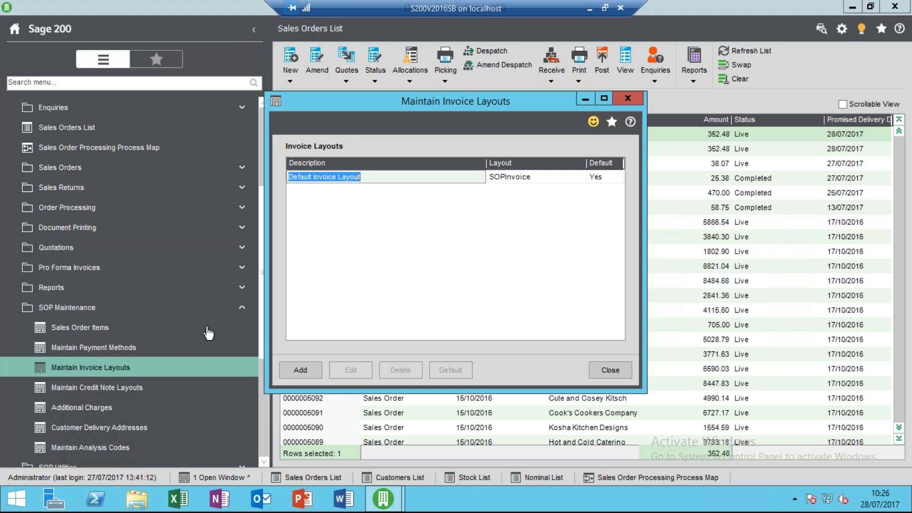
pyautogui.click(617, 372)
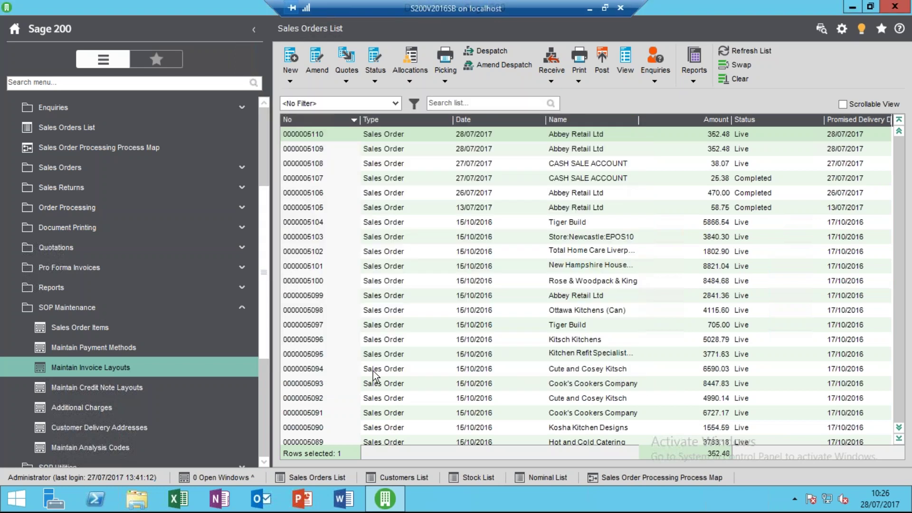
pyautogui.click(175, 408)
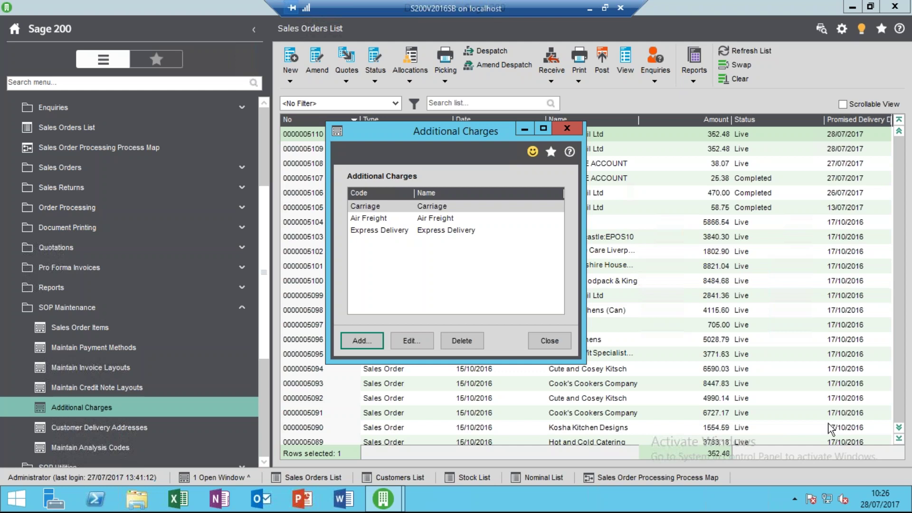
pyautogui.click(421, 340)
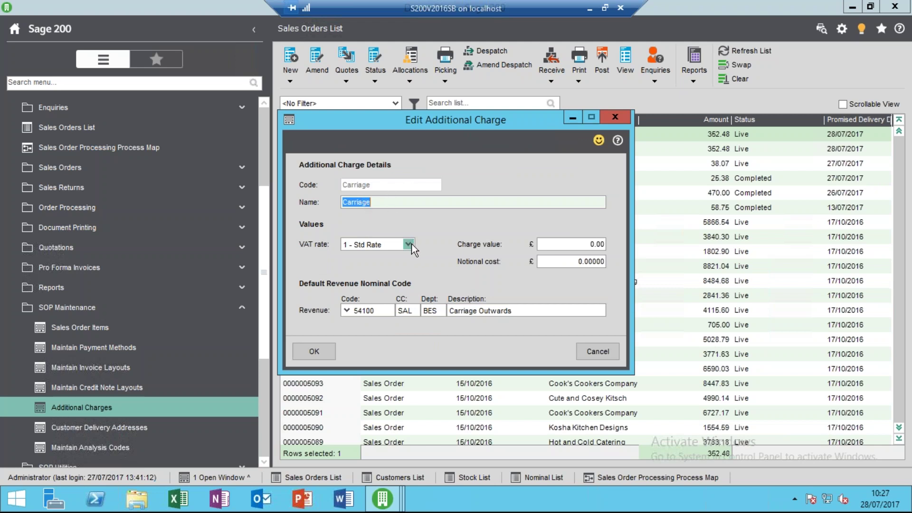
pyautogui.click(539, 240)
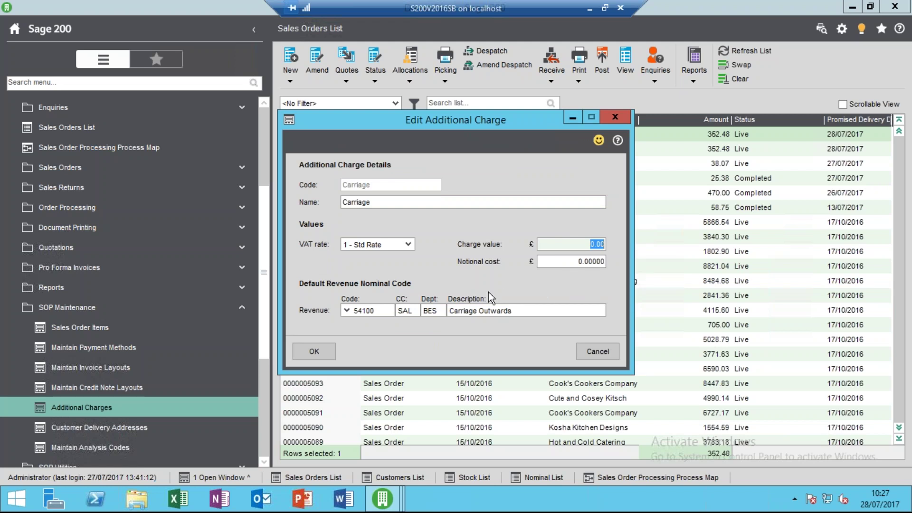
pyautogui.click(553, 263)
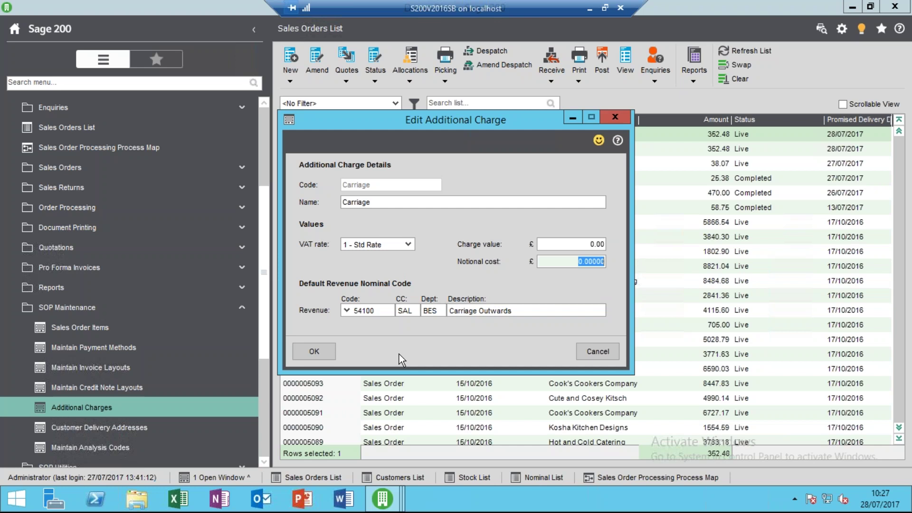
pyautogui.click(321, 346)
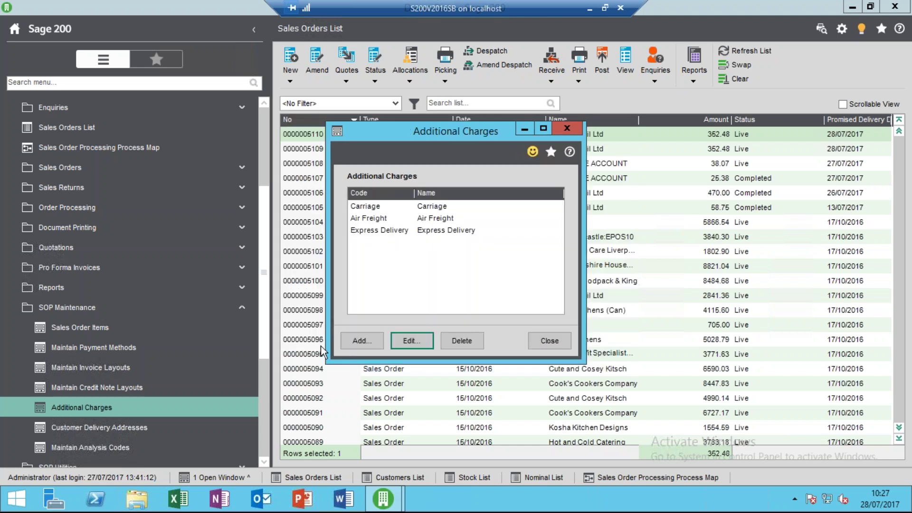
pyautogui.click(561, 344)
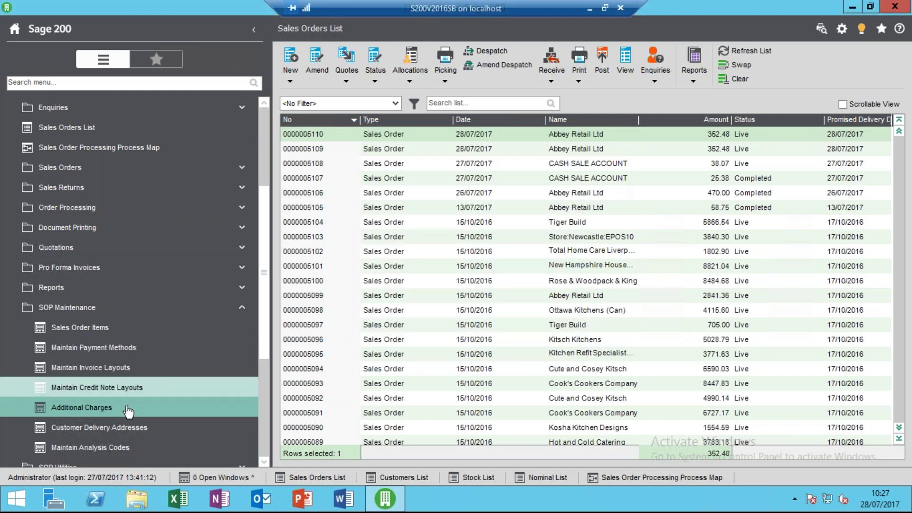
pyautogui.click(127, 427)
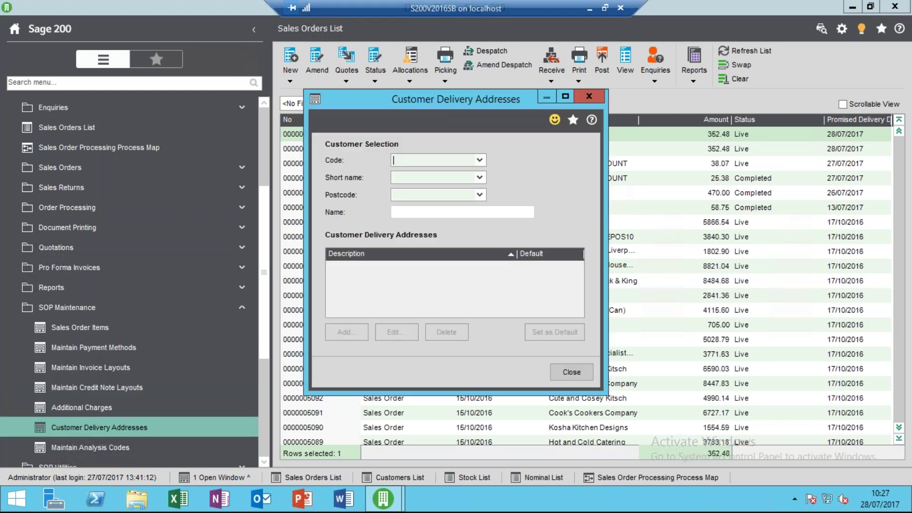
pyautogui.click(480, 161)
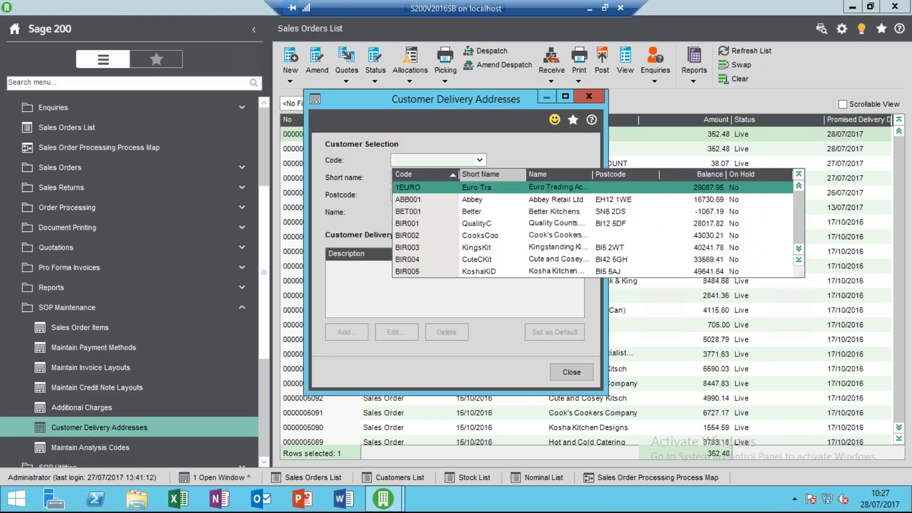
pyautogui.click(418, 184)
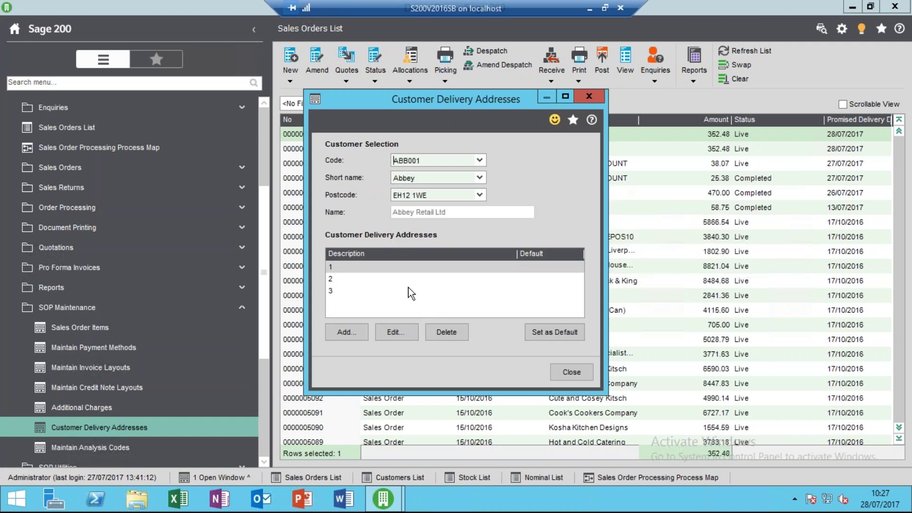
pyautogui.click(388, 267)
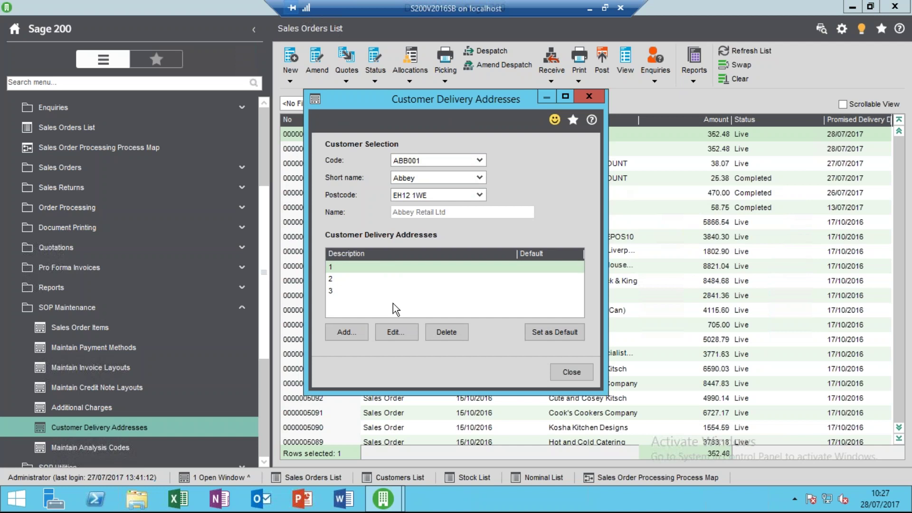
pyautogui.click(402, 330)
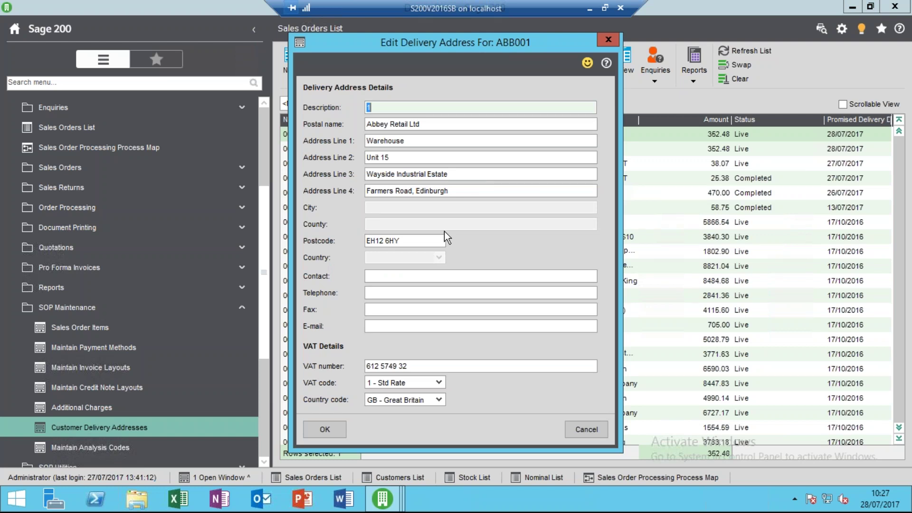
pyautogui.click(317, 430)
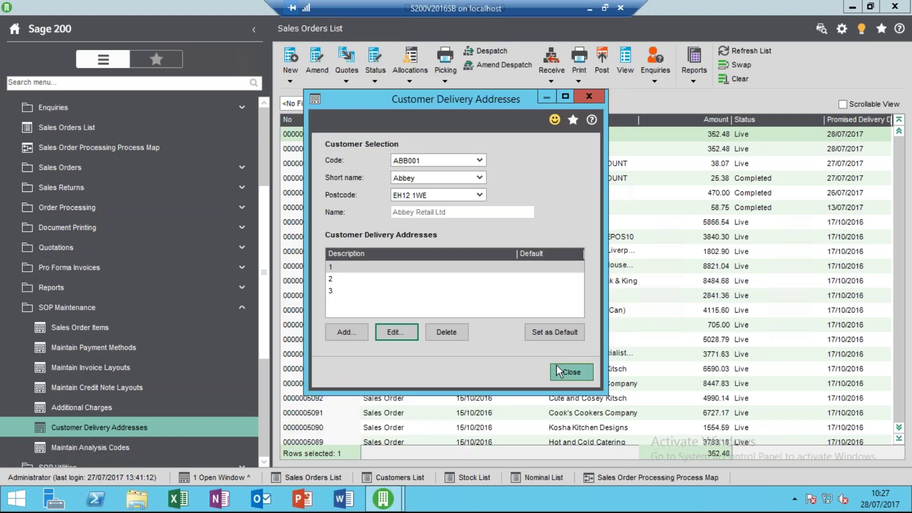
pyautogui.click(556, 365)
# Default Sales Area from the customer's Sales Region, record it as stock history Analysis code 1, and save.
pyautogui.press('Return')
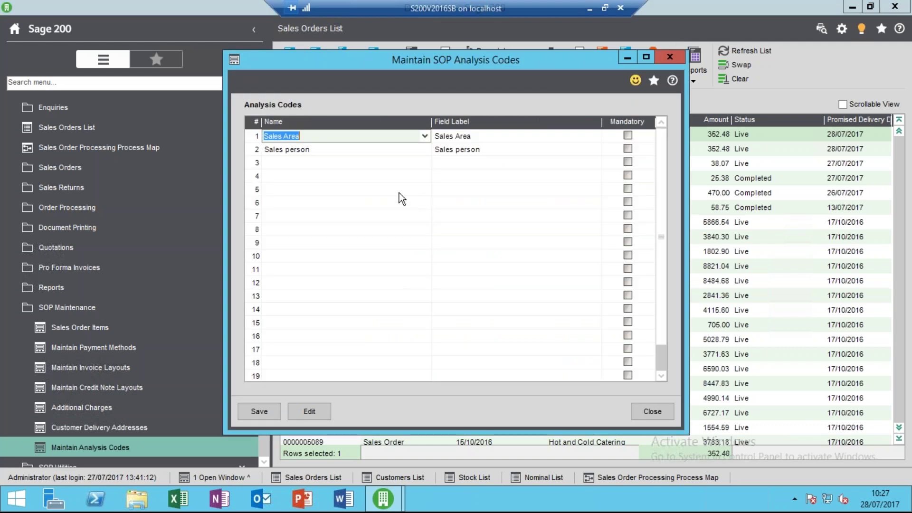
pyautogui.click(323, 411)
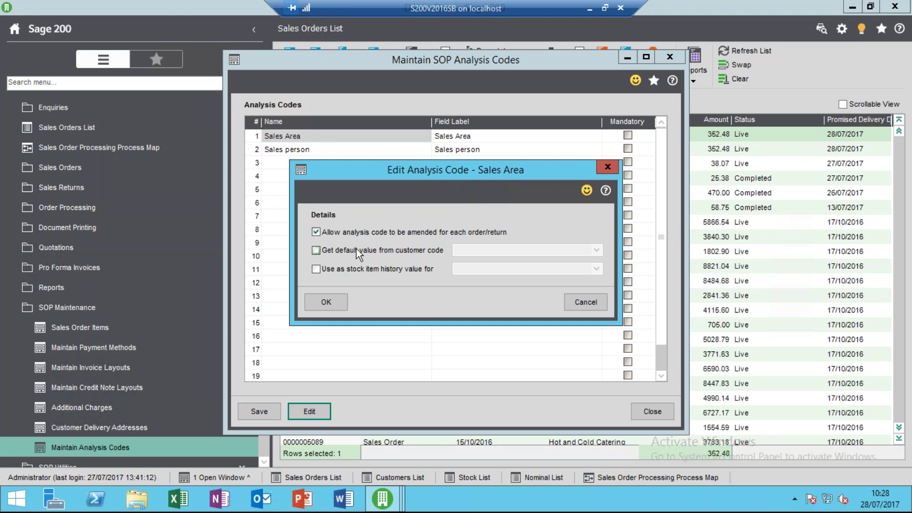
pyautogui.click(356, 249)
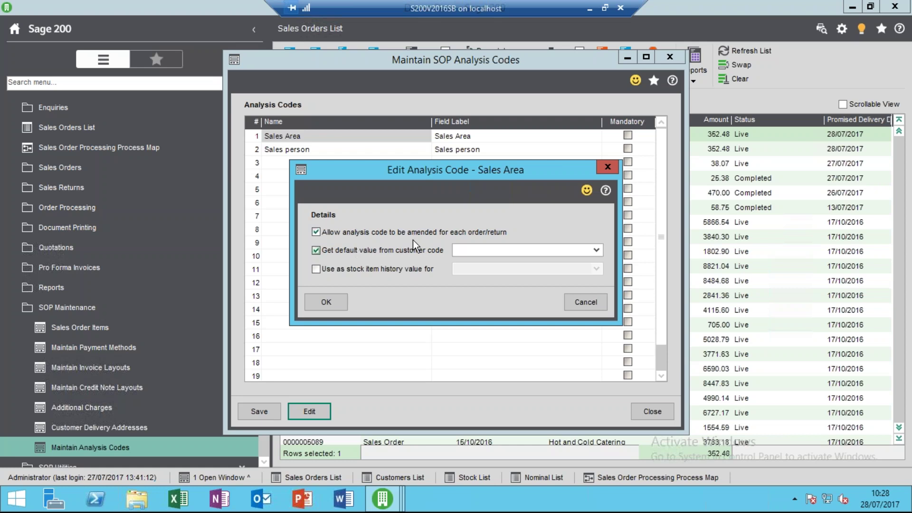
pyautogui.click(596, 249)
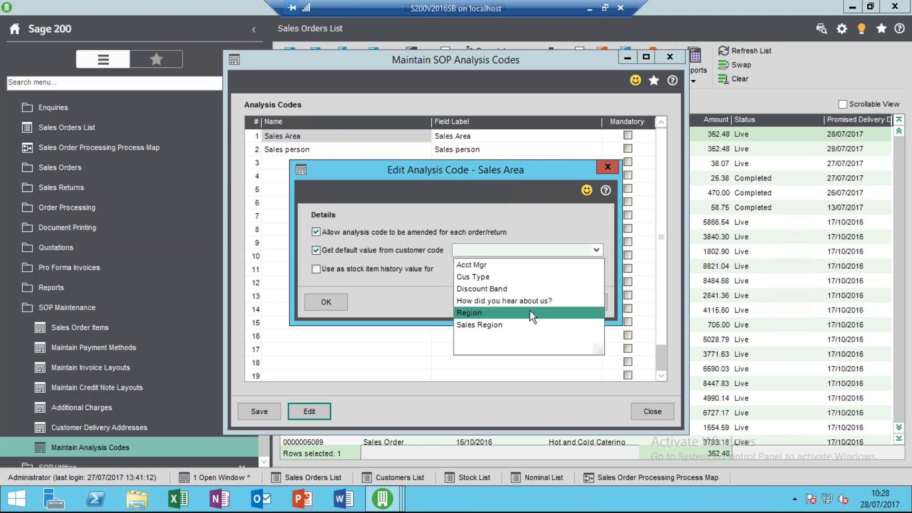
pyautogui.click(534, 324)
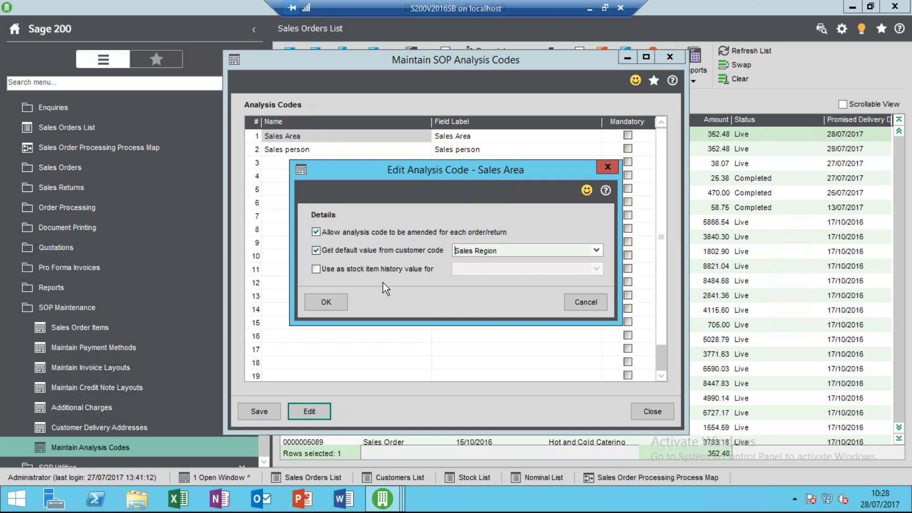
pyautogui.click(385, 269)
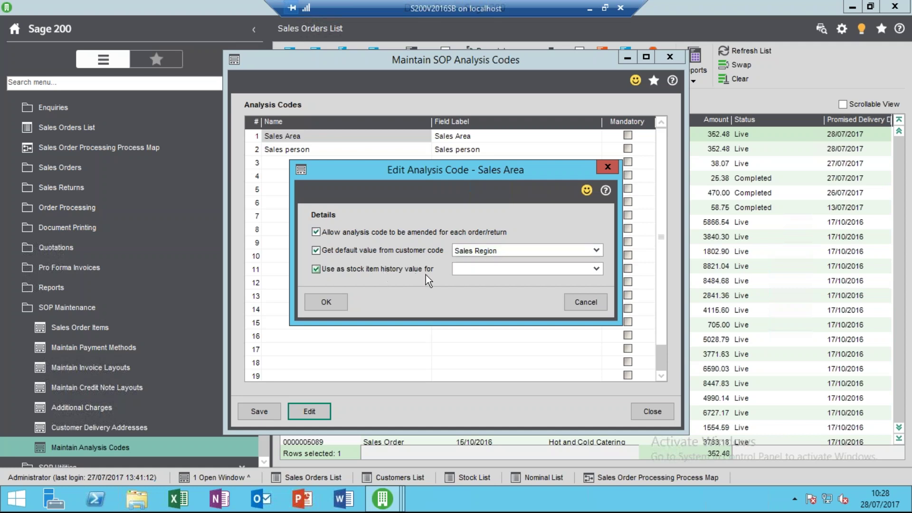
pyautogui.click(595, 268)
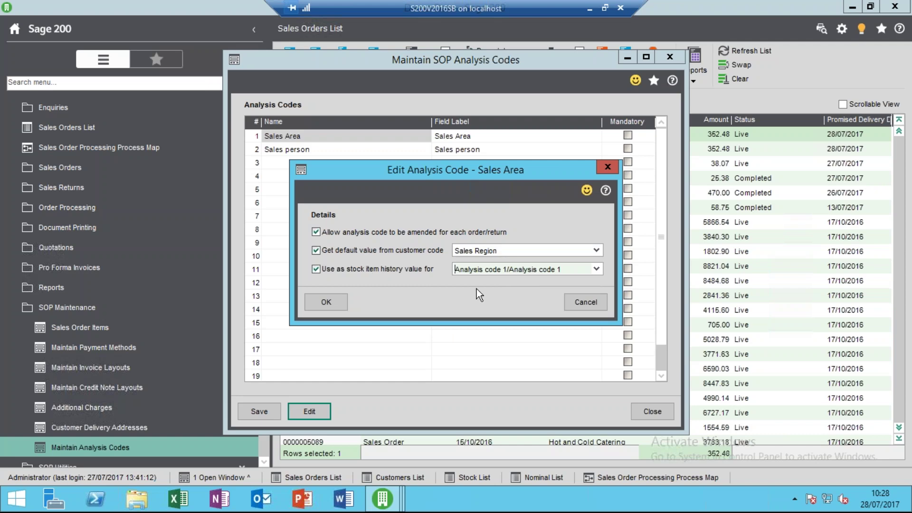
pyautogui.click(324, 304)
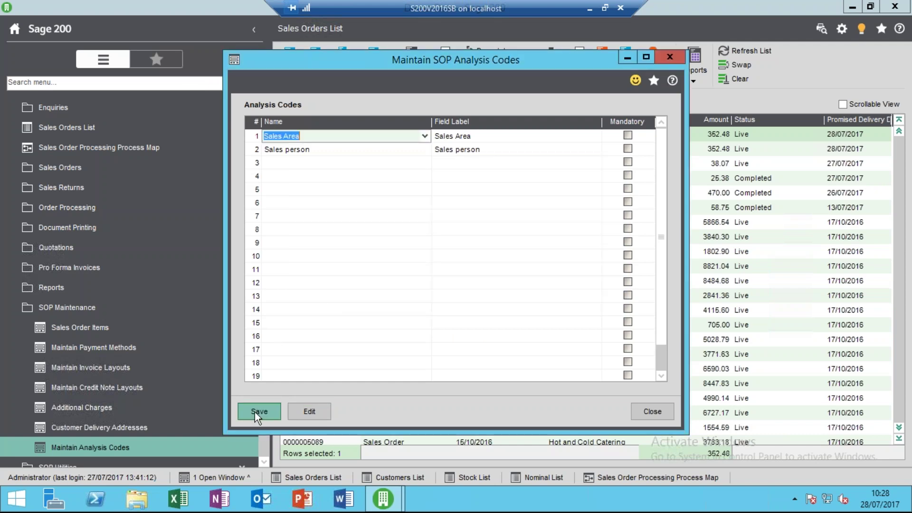
pyautogui.click(259, 411)
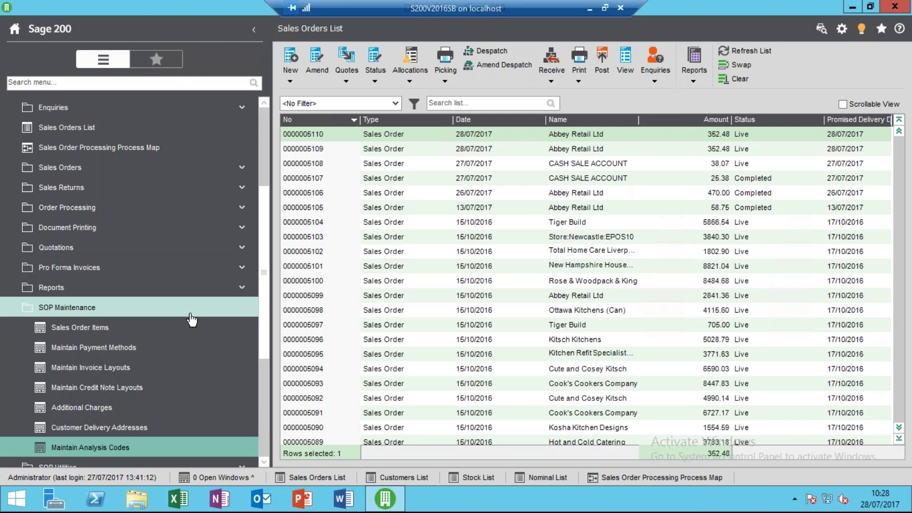
pyautogui.click(190, 313)
pyautogui.click(398, 151)
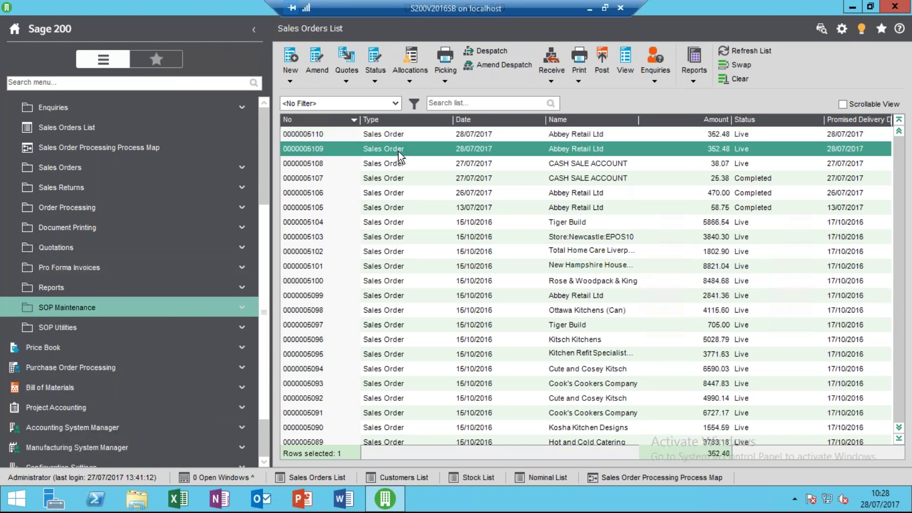
pyautogui.click(316, 68)
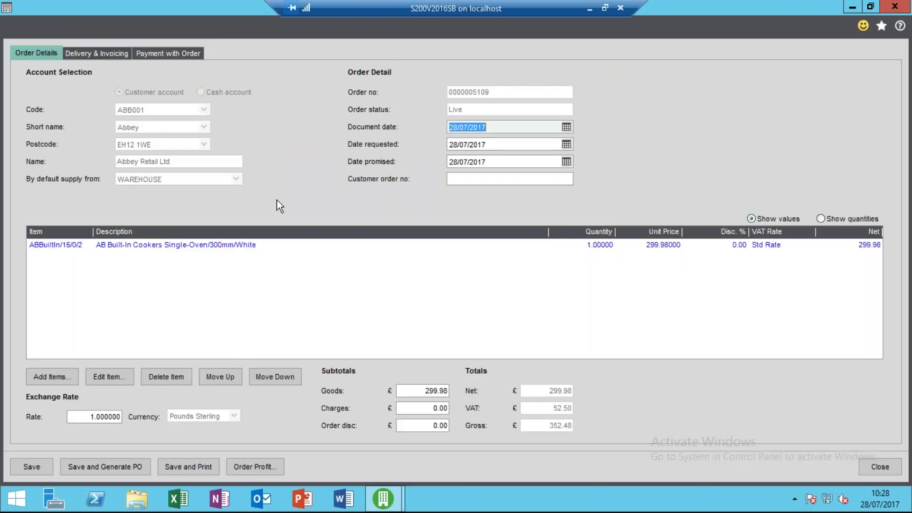
# Replace the invoice address with Abbey Retail's Warehouse, Unit 15, Wayside Industrial Estate, EH12 6HY delivery address.
pyautogui.click(119, 55)
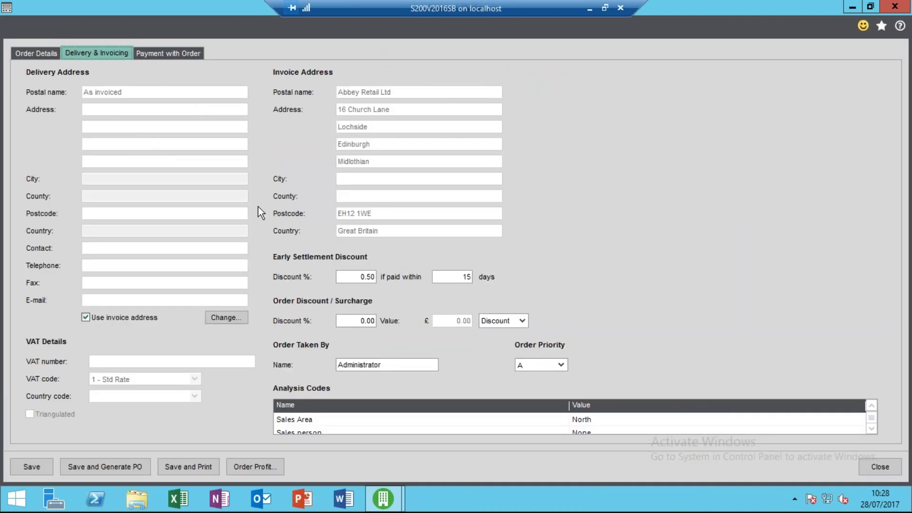
pyautogui.click(114, 317)
pyautogui.click(225, 316)
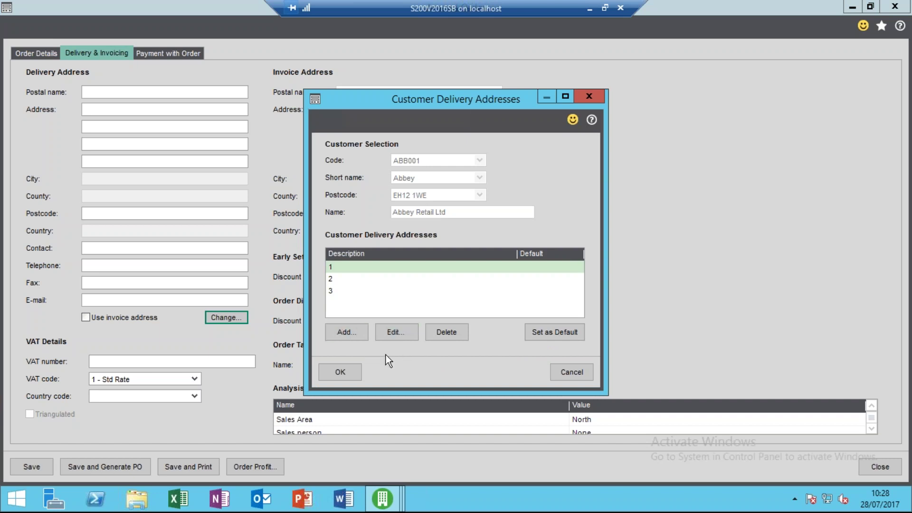
pyautogui.click(340, 372)
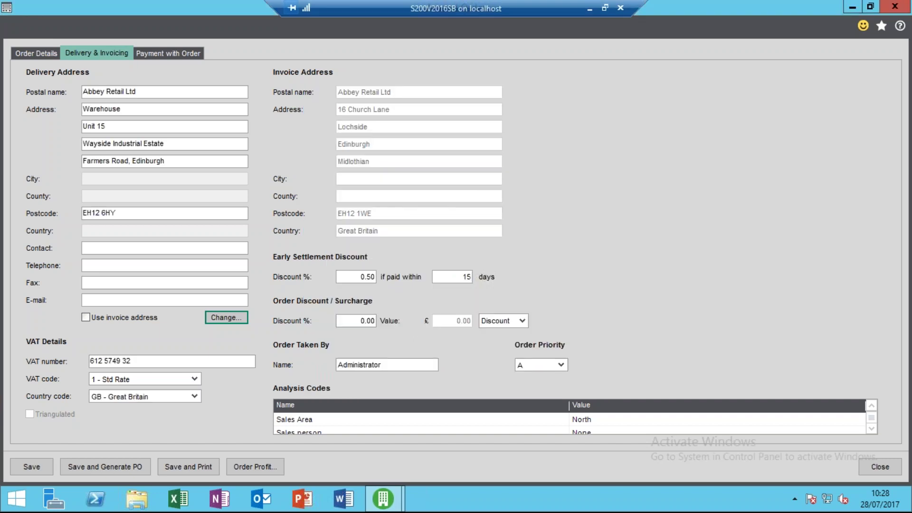
pyautogui.click(227, 318)
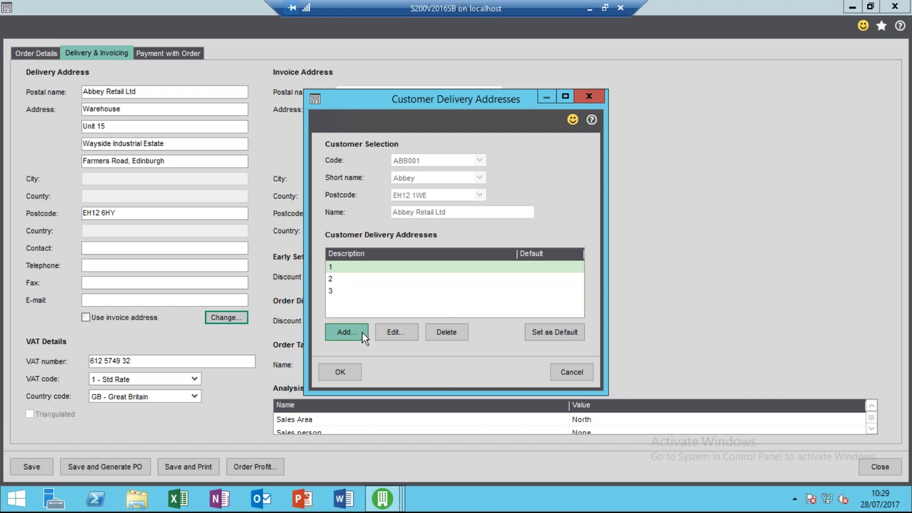
pyautogui.click(346, 366)
pyautogui.moveTo(147, 107); pyautogui.dragTo(50, 110)
pyautogui.moveTo(114, 128); pyautogui.dragTo(62, 123)
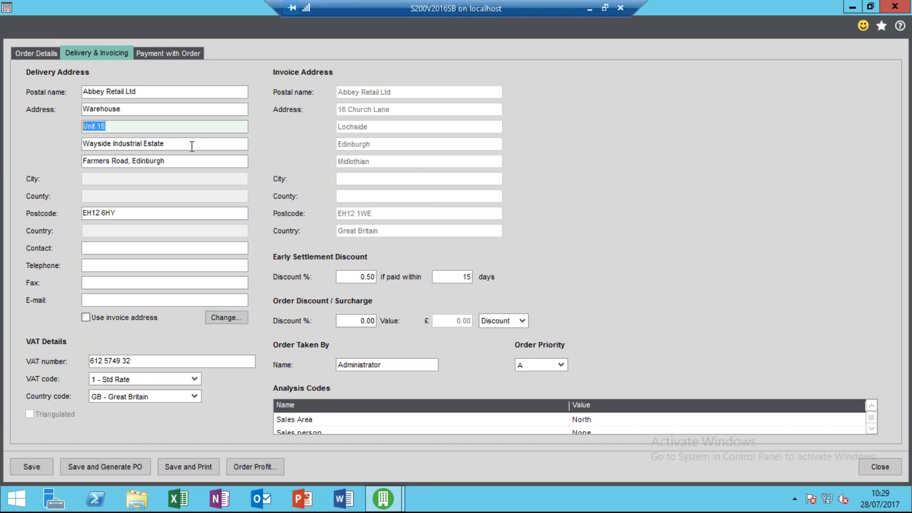
pyautogui.moveTo(193, 146); pyautogui.dragTo(70, 140)
pyautogui.moveTo(173, 161); pyautogui.dragTo(70, 154)
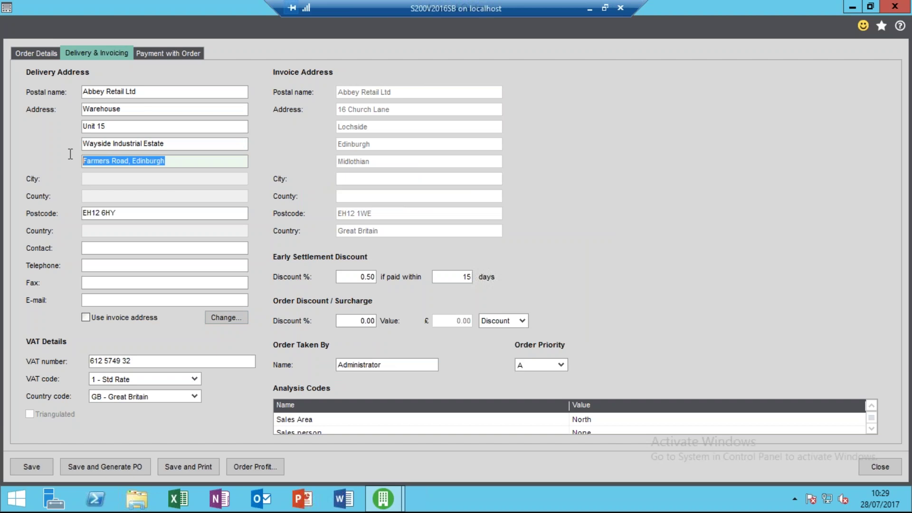
pyautogui.click(28, 54)
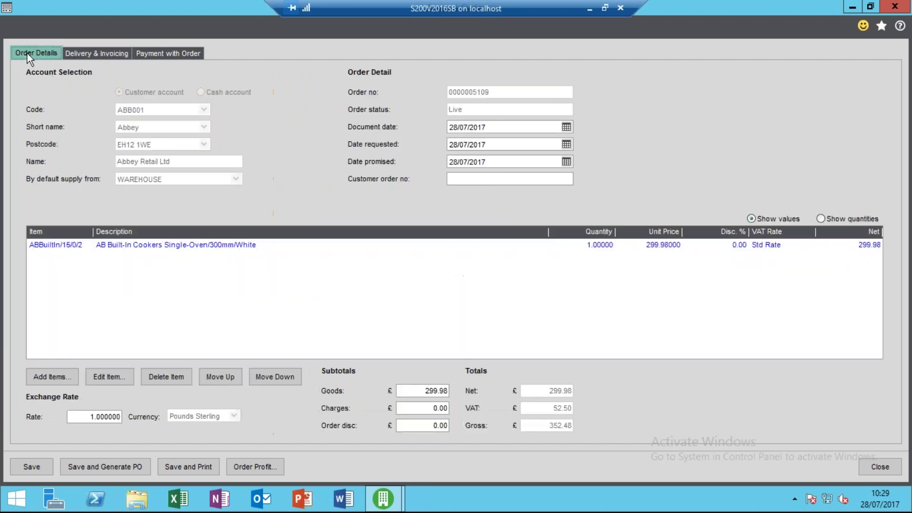
pyautogui.click(31, 466)
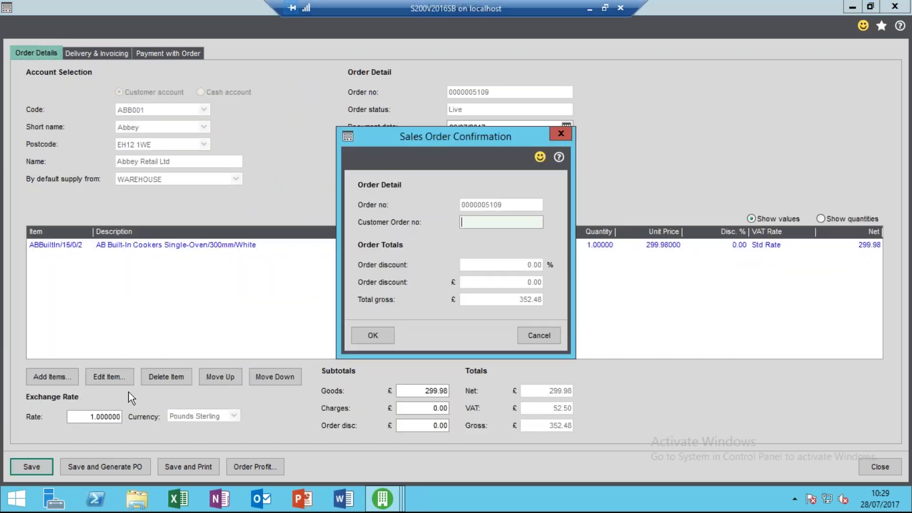
pyautogui.click(383, 338)
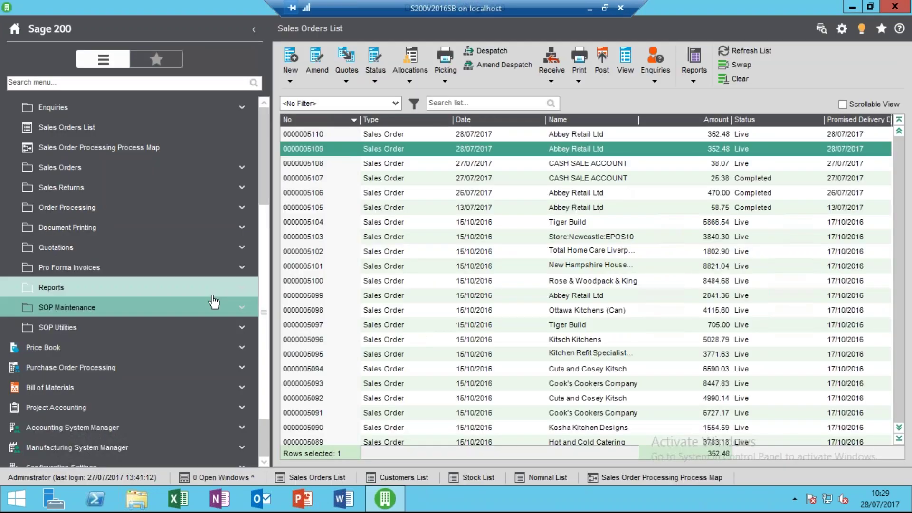
# Open the SOP Process Map and dismiss the unavailable acknowledge-order warning.
pyautogui.click(203, 158)
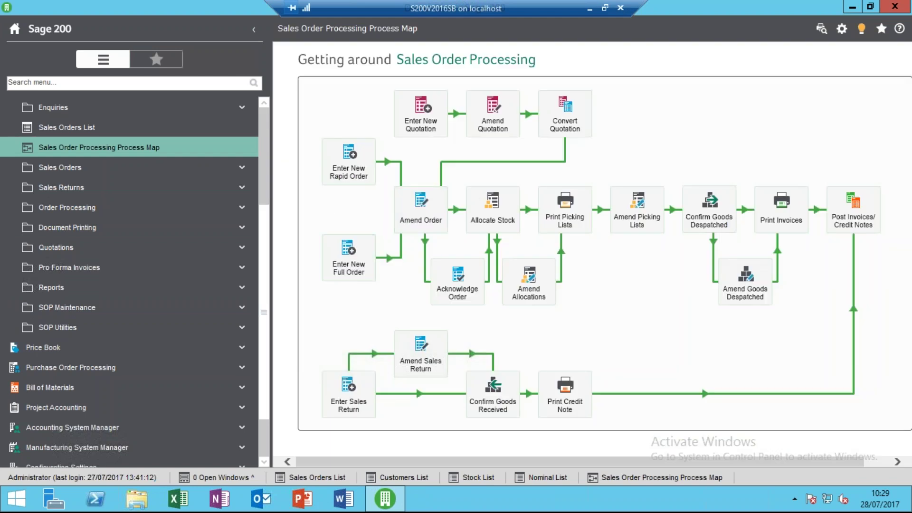
pyautogui.click(460, 282)
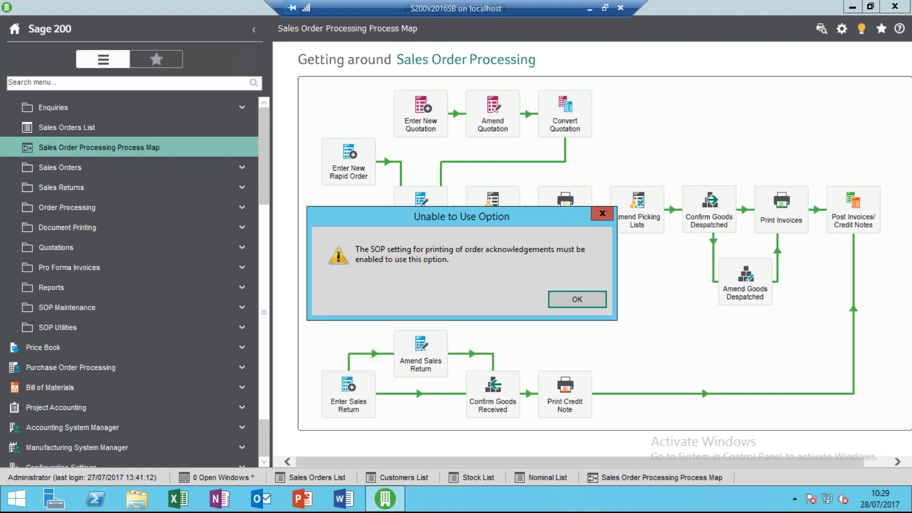
pyautogui.click(568, 304)
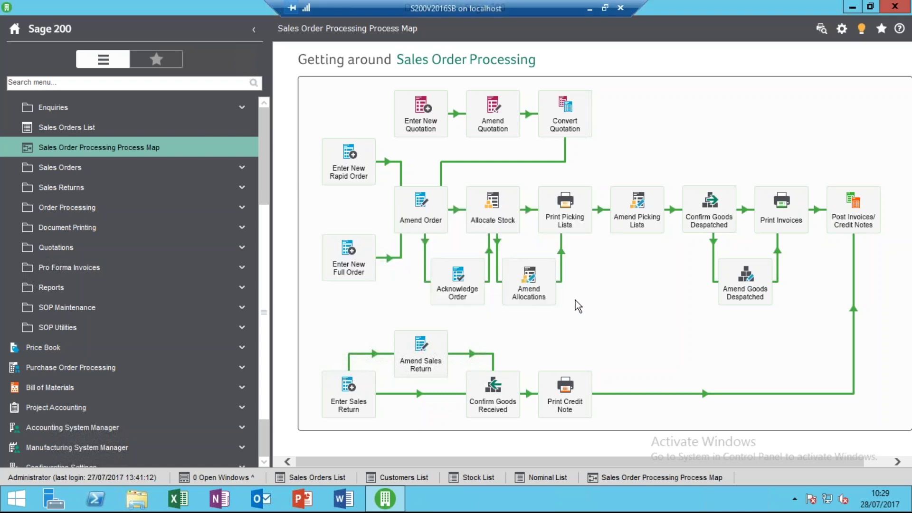
pyautogui.click(572, 212)
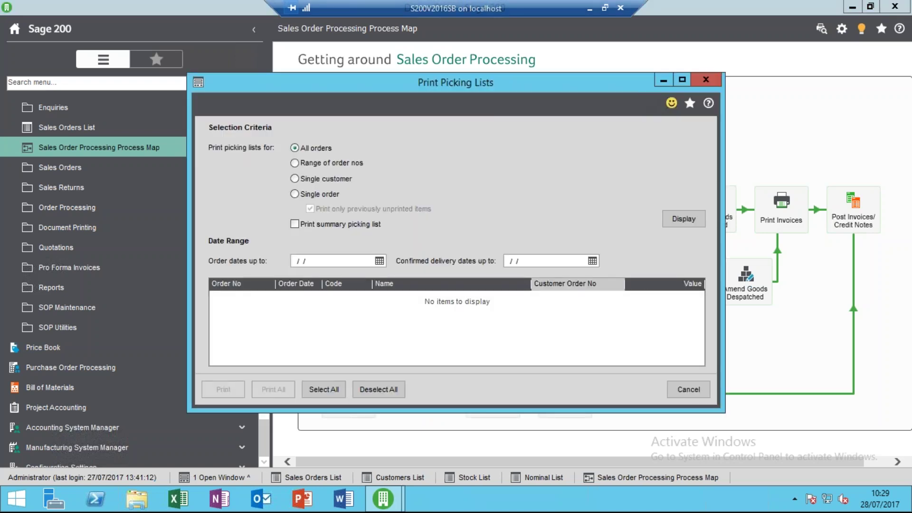
pyautogui.click(327, 192)
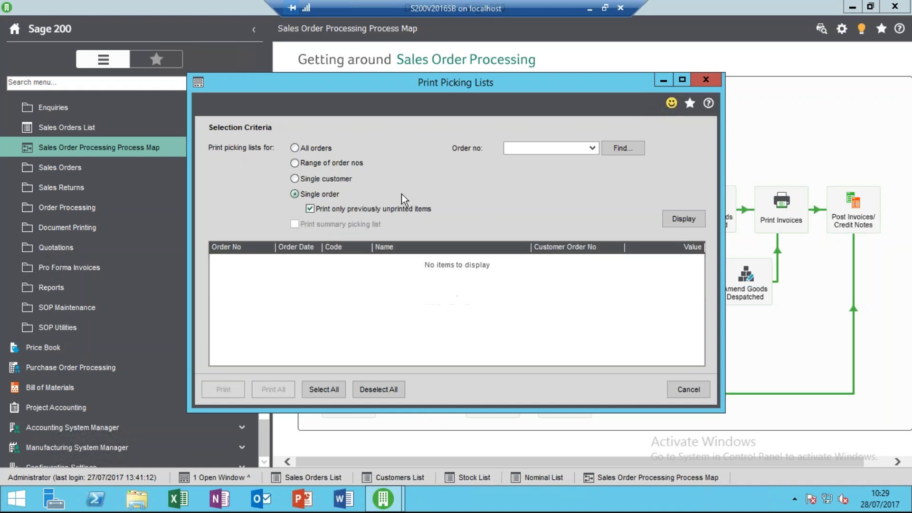
pyautogui.click(592, 148)
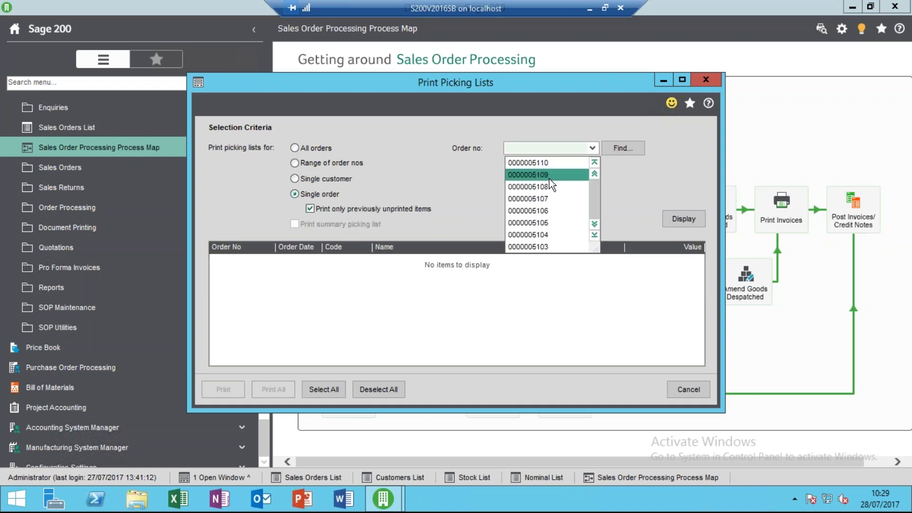
pyautogui.click(549, 176)
pyautogui.click(671, 215)
pyautogui.click(221, 390)
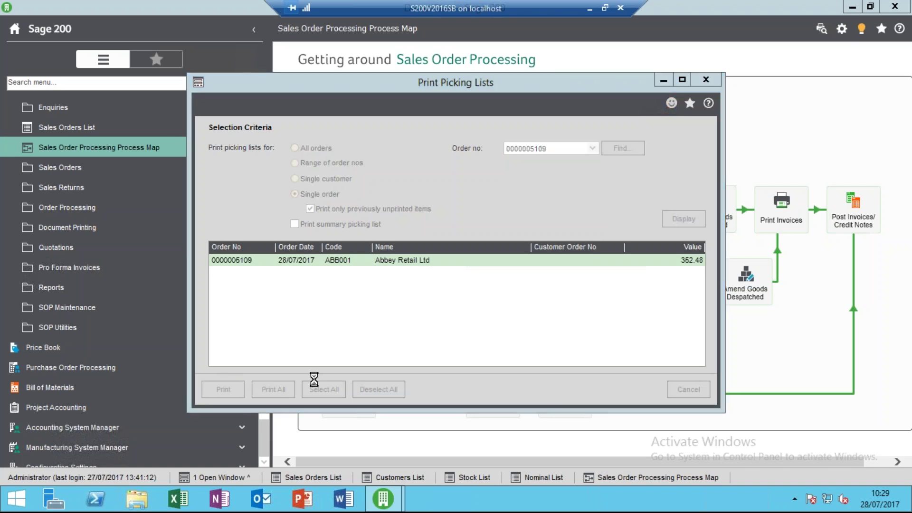
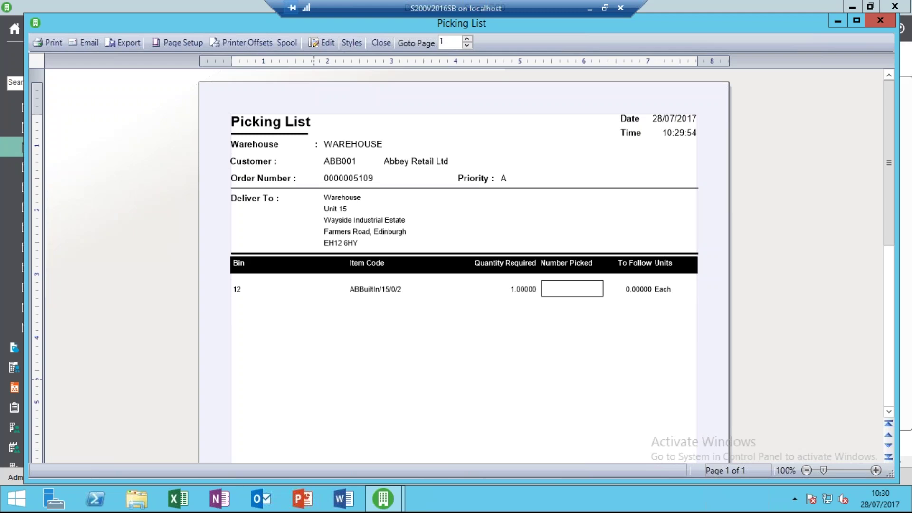
# Close the picking list preview and cancel the Print Picking Lists dialog.
pyautogui.click(378, 44)
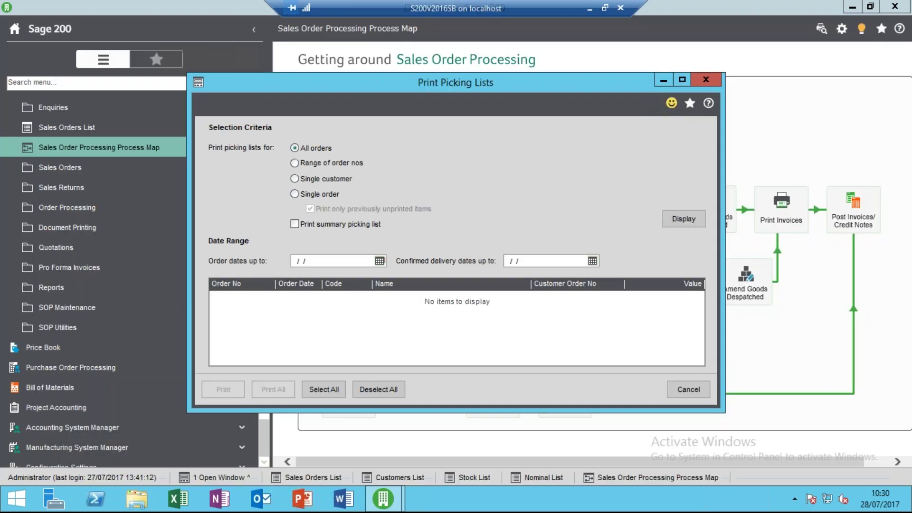
pyautogui.click(677, 386)
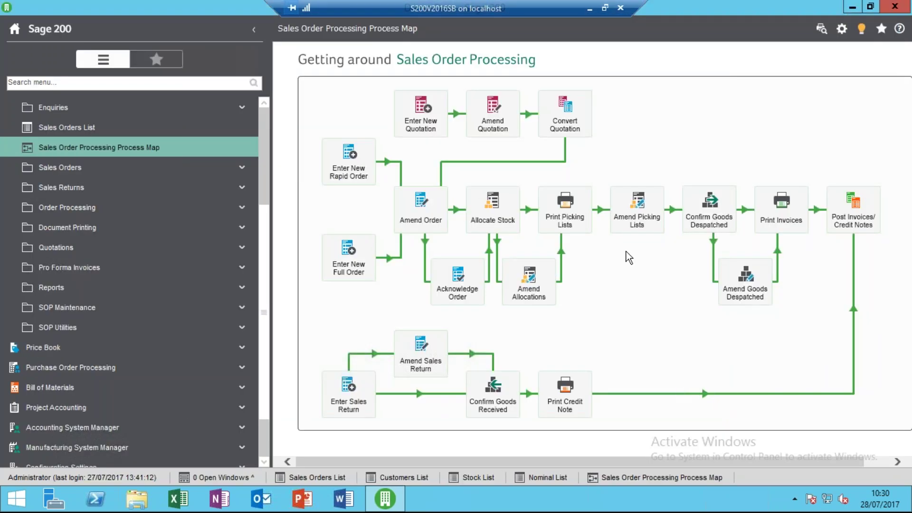
pyautogui.click(709, 209)
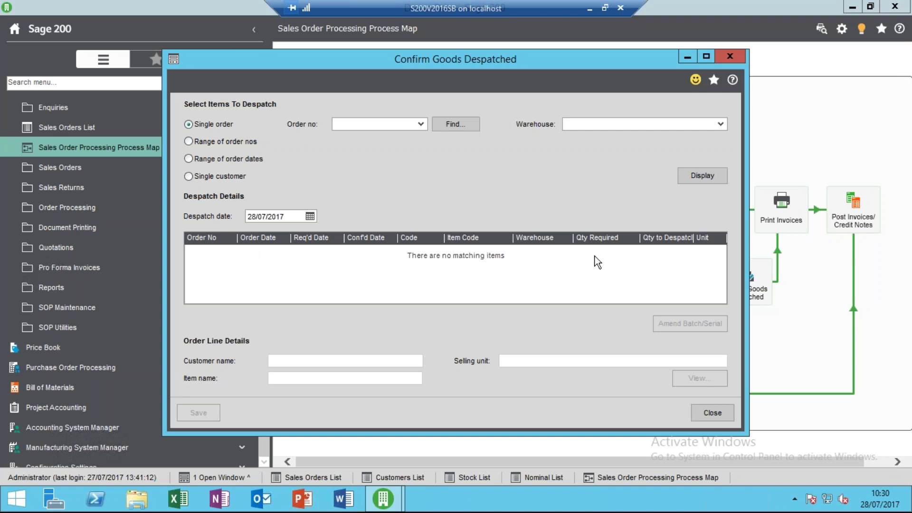
pyautogui.click(421, 124)
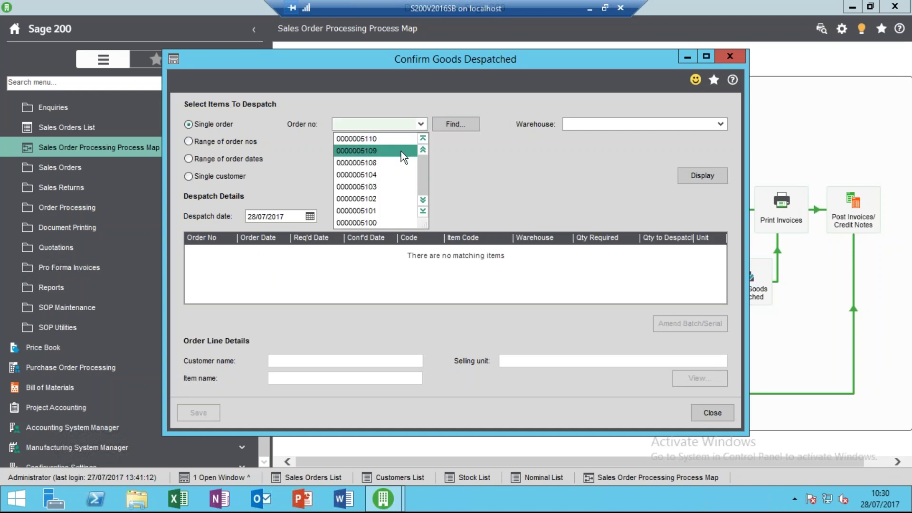
pyautogui.click(401, 151)
pyautogui.click(690, 175)
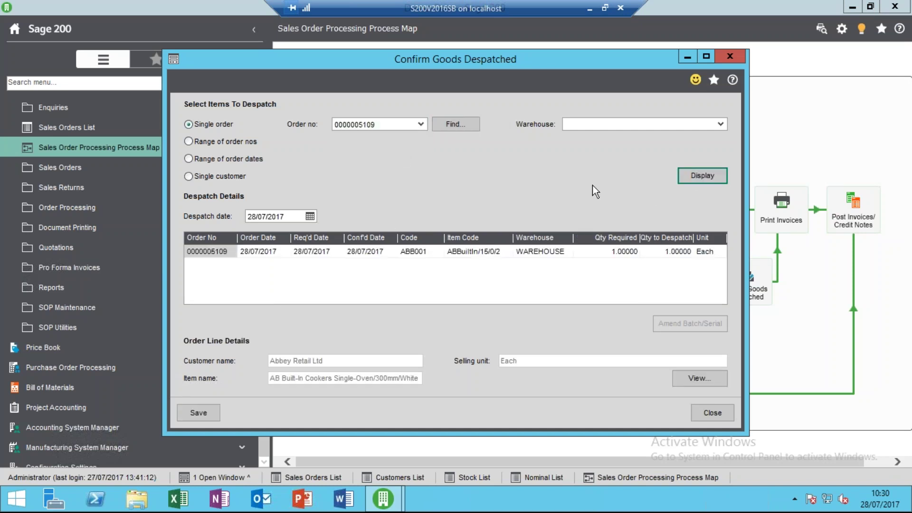
pyautogui.click(361, 251)
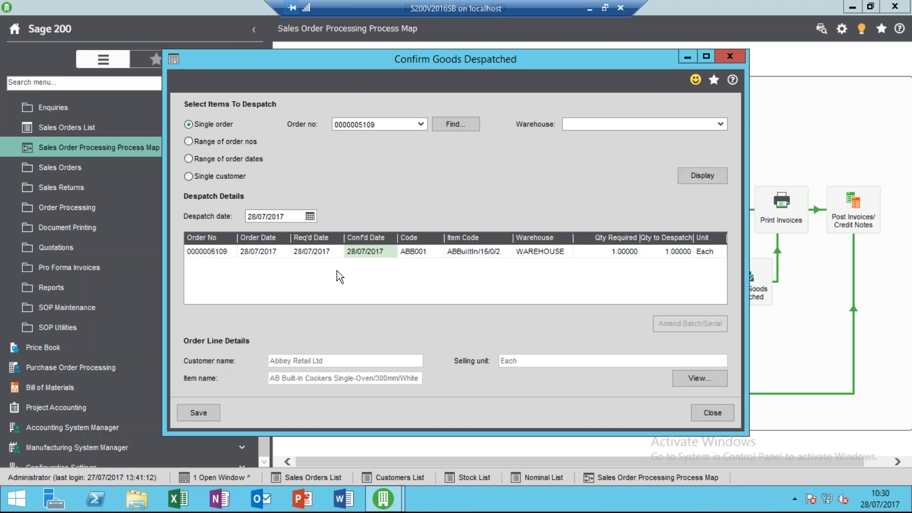
pyautogui.click(198, 412)
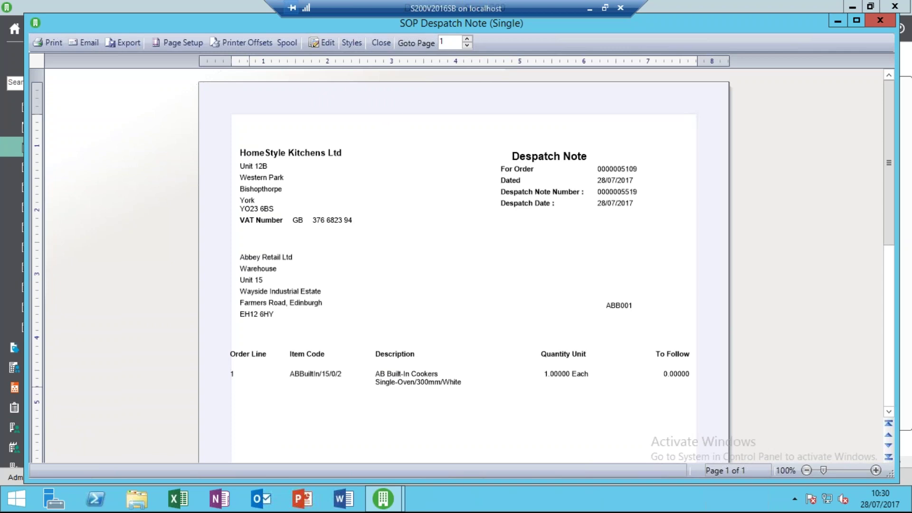
pyautogui.click(381, 43)
pyautogui.click(709, 411)
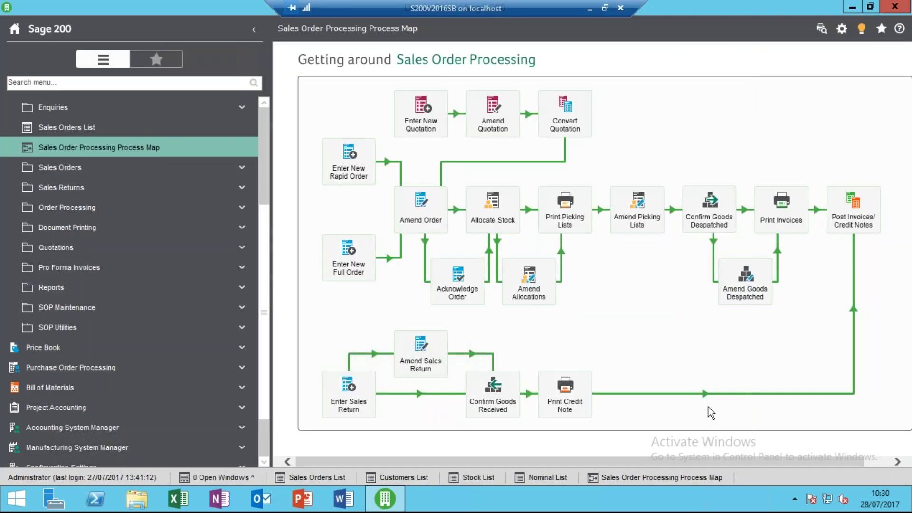
pyautogui.click(779, 224)
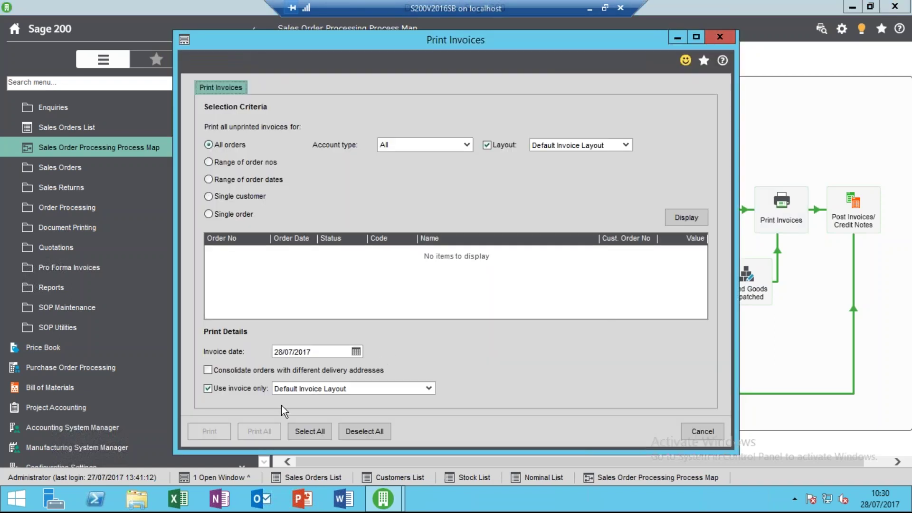
pyautogui.click(680, 221)
pyautogui.click(532, 250)
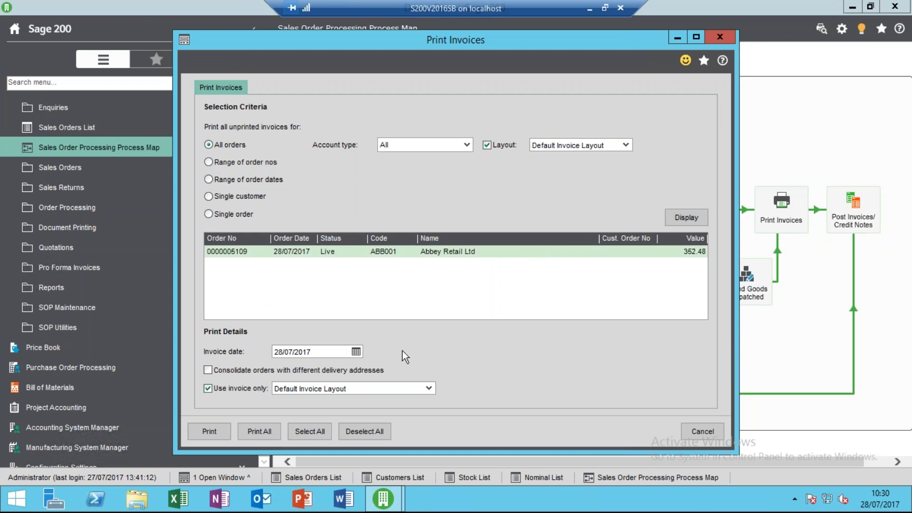
pyautogui.click(429, 389)
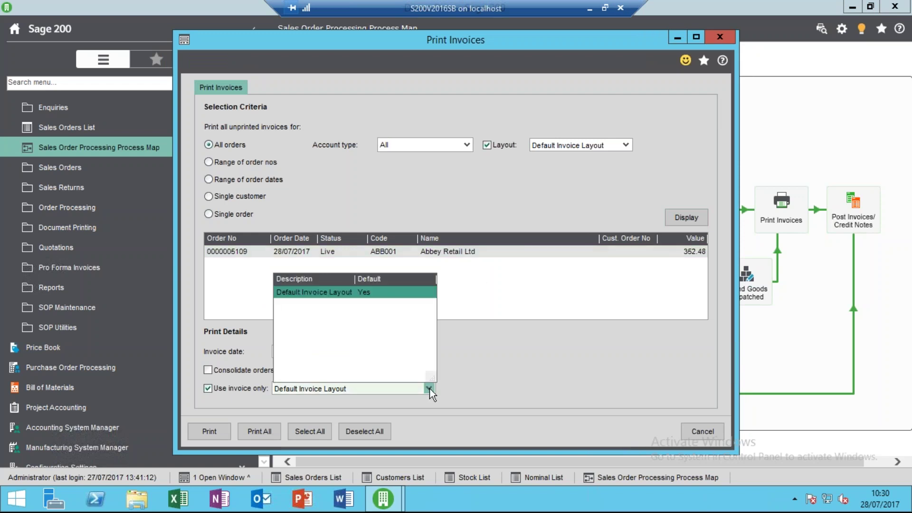
pyautogui.click(429, 388)
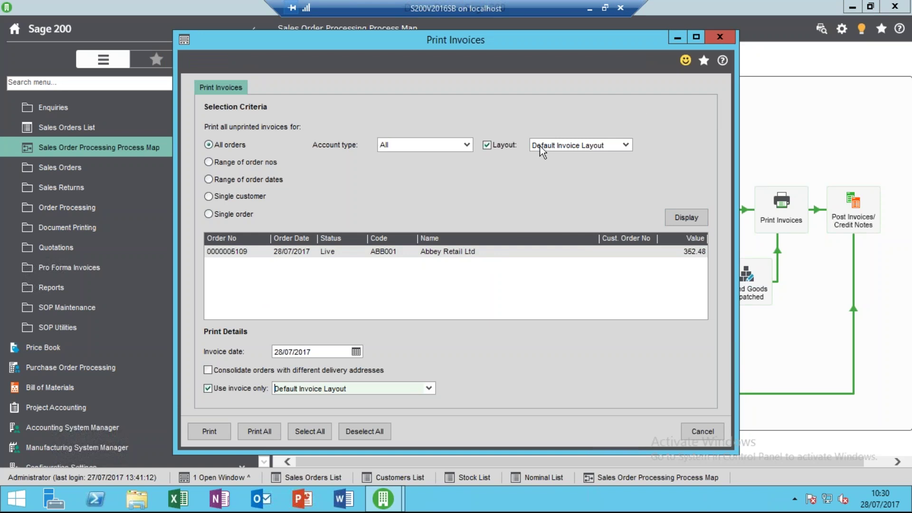
pyautogui.click(485, 252)
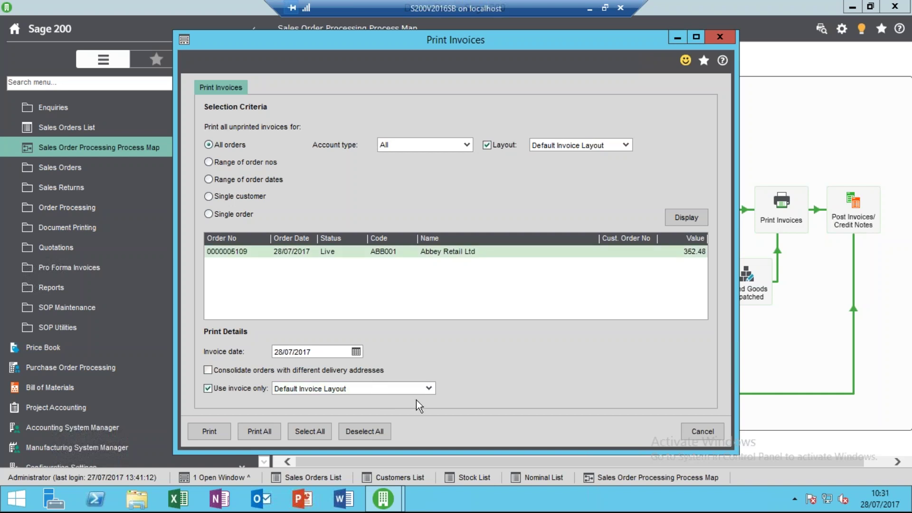
pyautogui.click(222, 429)
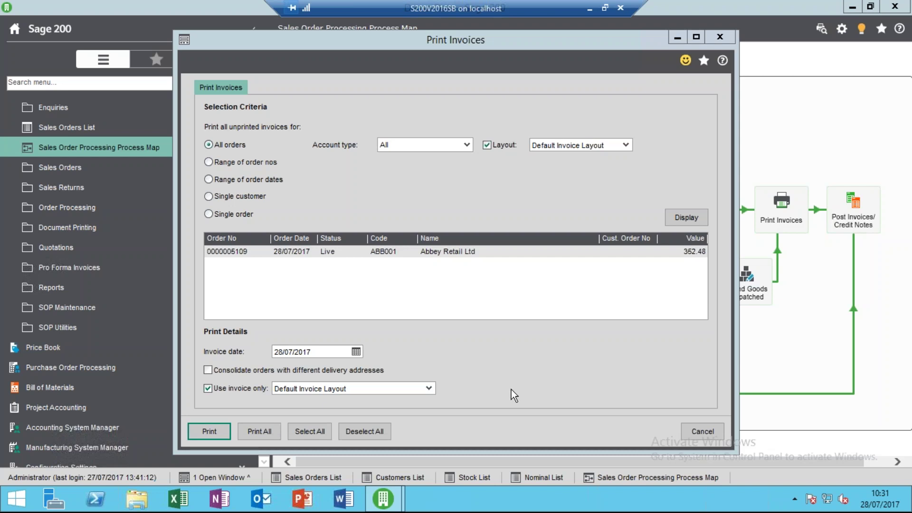
pyautogui.press('Return')
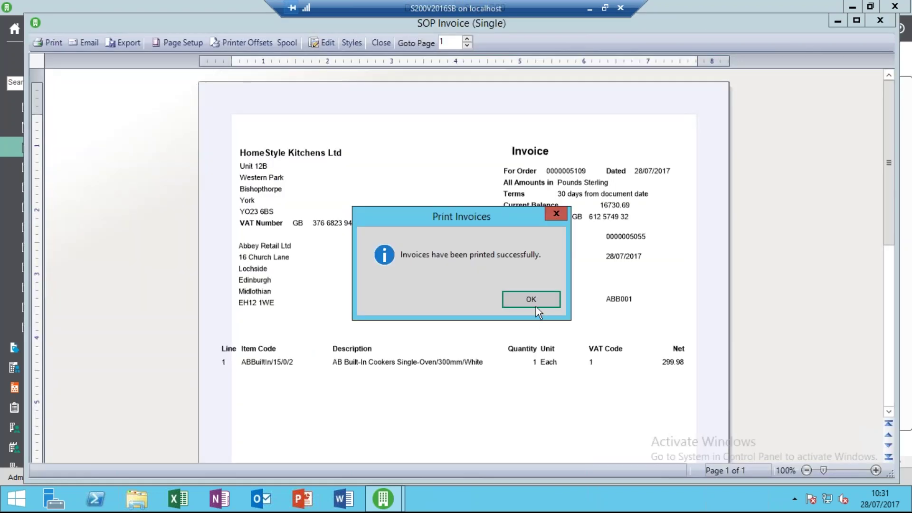
pyautogui.click(535, 309)
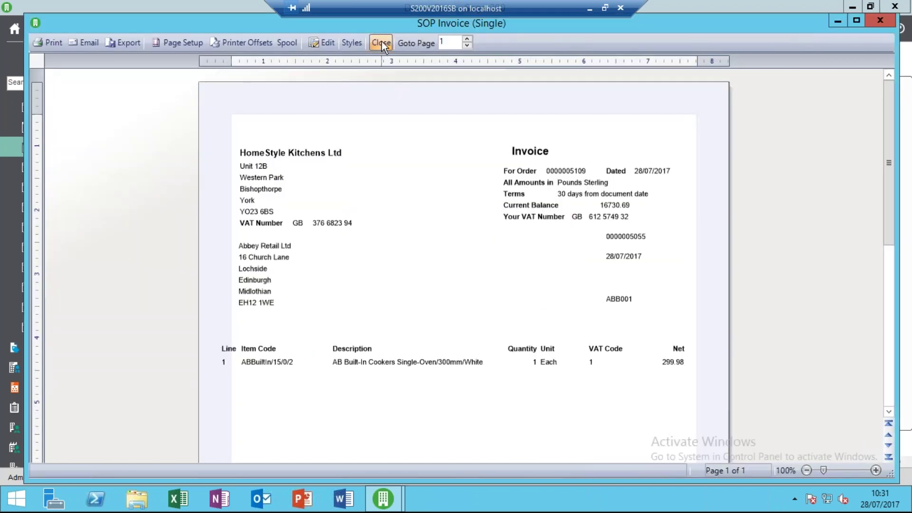
pyautogui.click(381, 42)
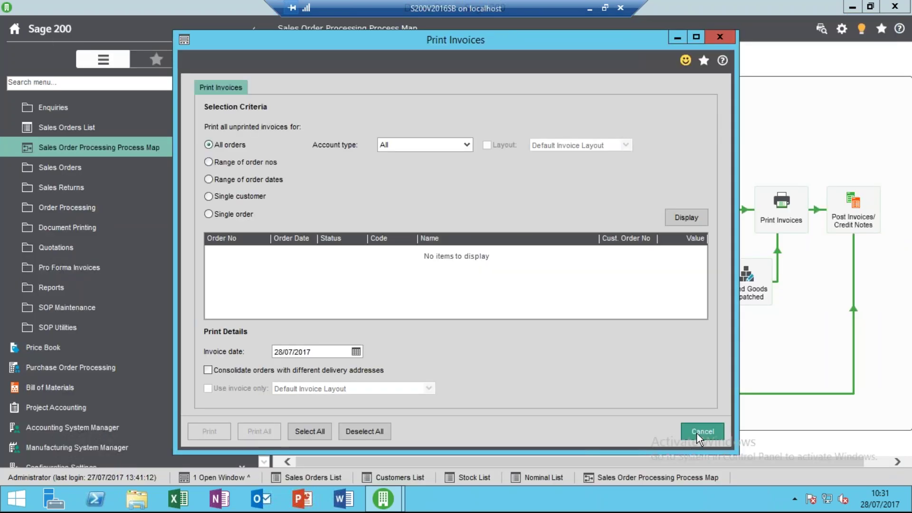
pyautogui.click(697, 433)
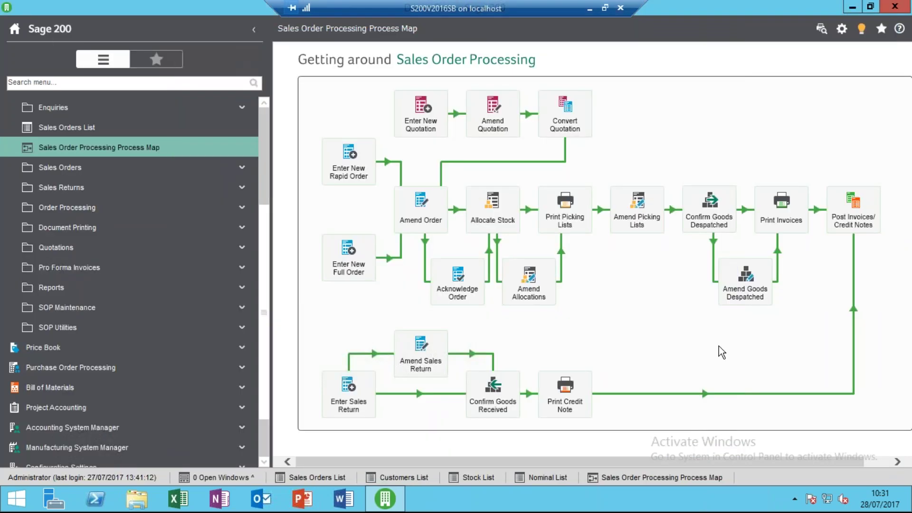
pyautogui.click(849, 221)
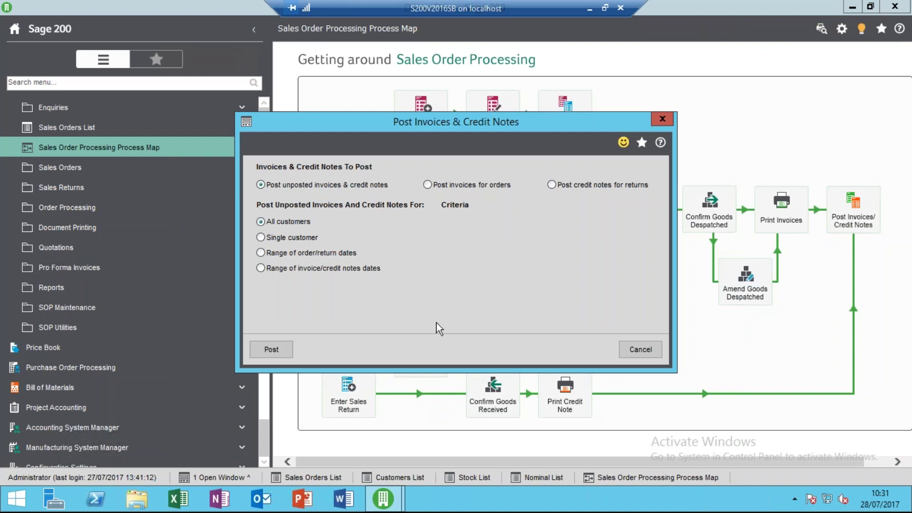
pyautogui.click(271, 349)
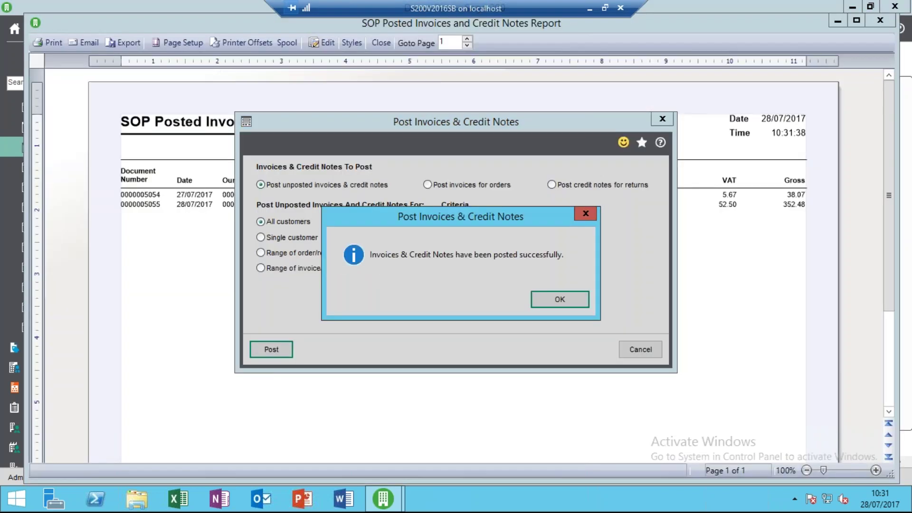
pyautogui.click(560, 299)
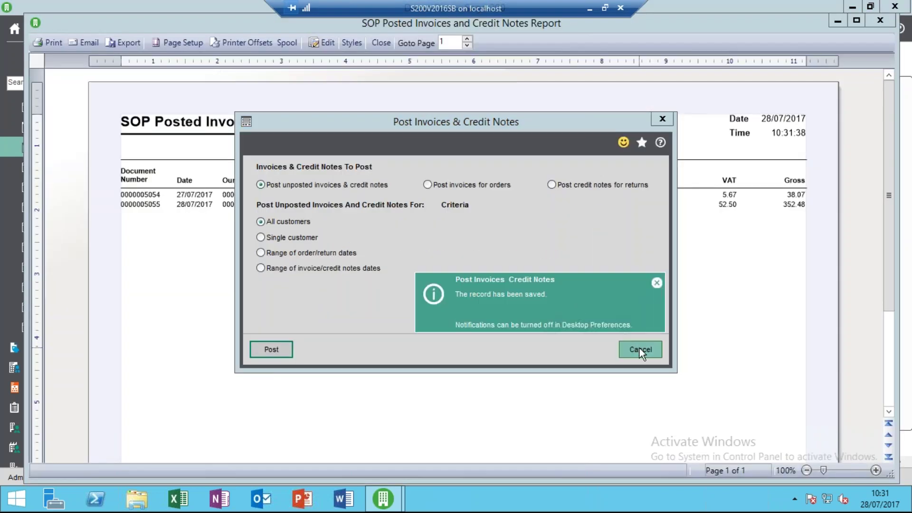
pyautogui.click(639, 349)
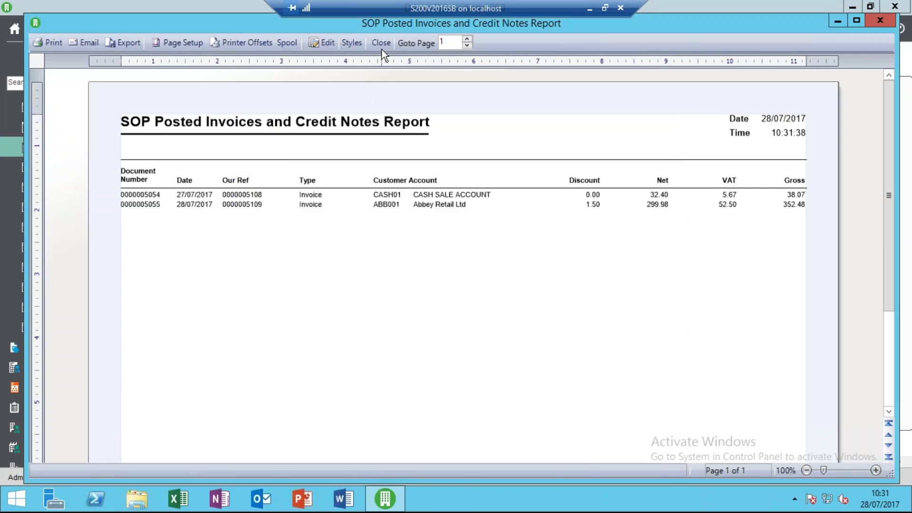
pyautogui.click(381, 44)
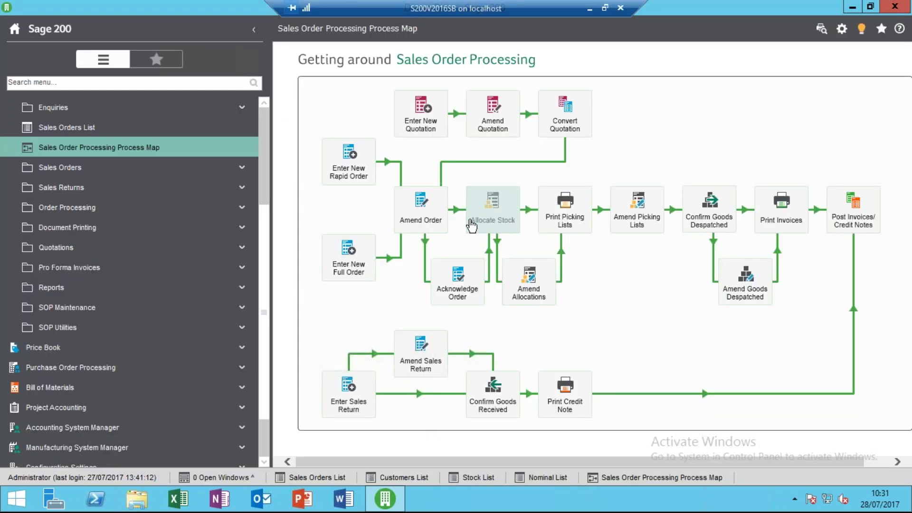
# Browse the Sales Ledger menu, expanding and collapsing Period End Routines.
pyautogui.click(264, 135)
pyautogui.click(184, 152)
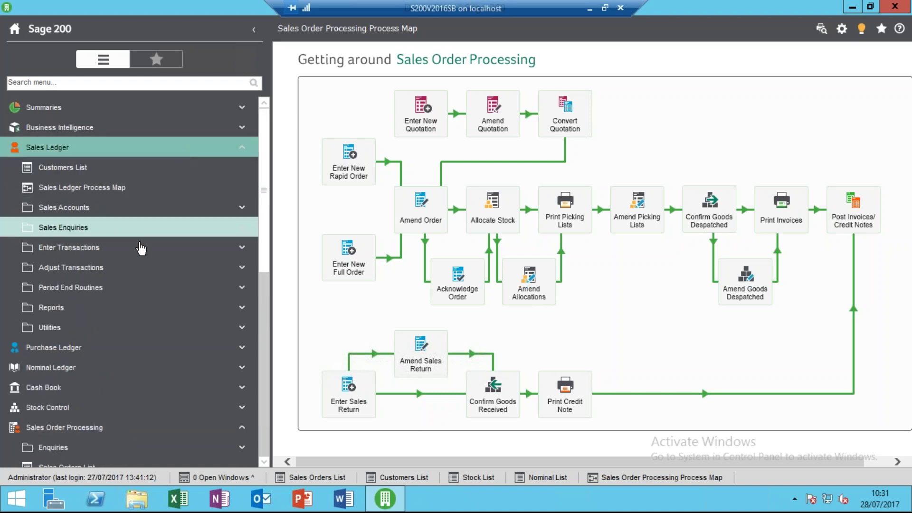
pyautogui.click(151, 288)
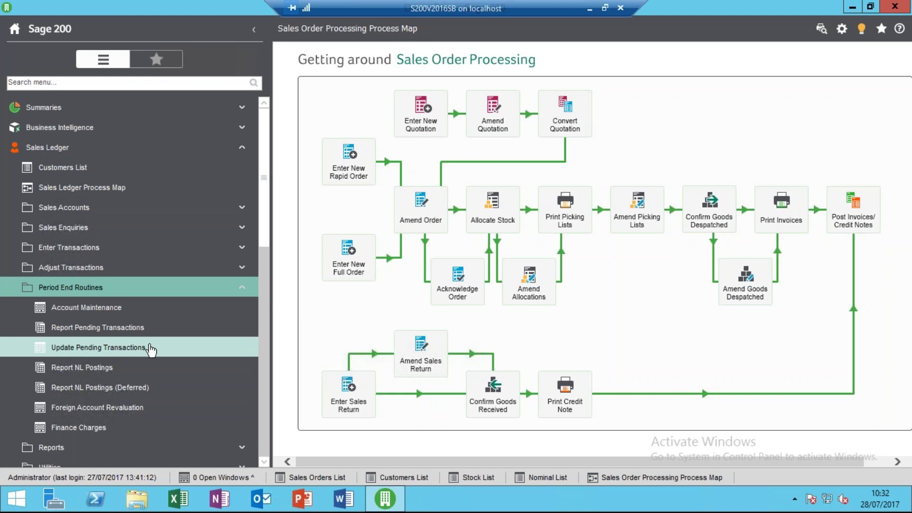
pyautogui.click(138, 287)
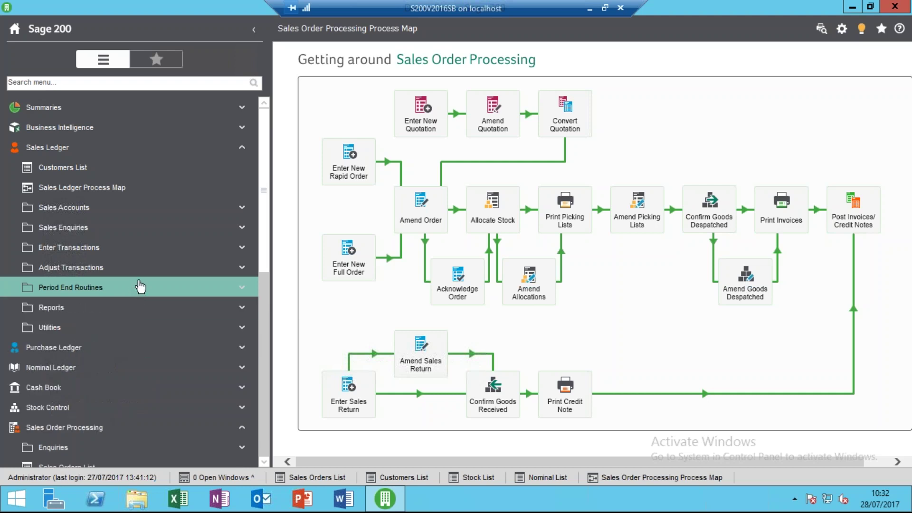
# Review Abbey Retail Ltd's Trading tab from the Customers List, then close the account.
pyautogui.click(139, 170)
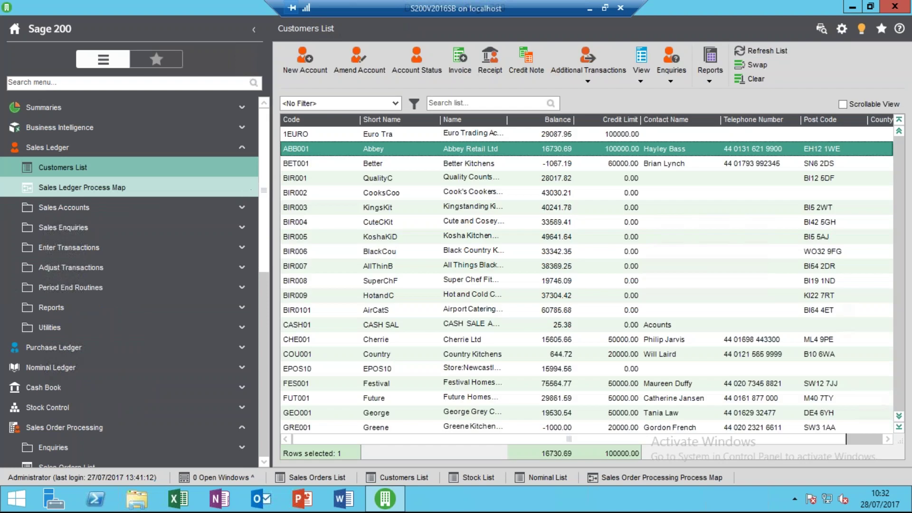
pyautogui.click(360, 64)
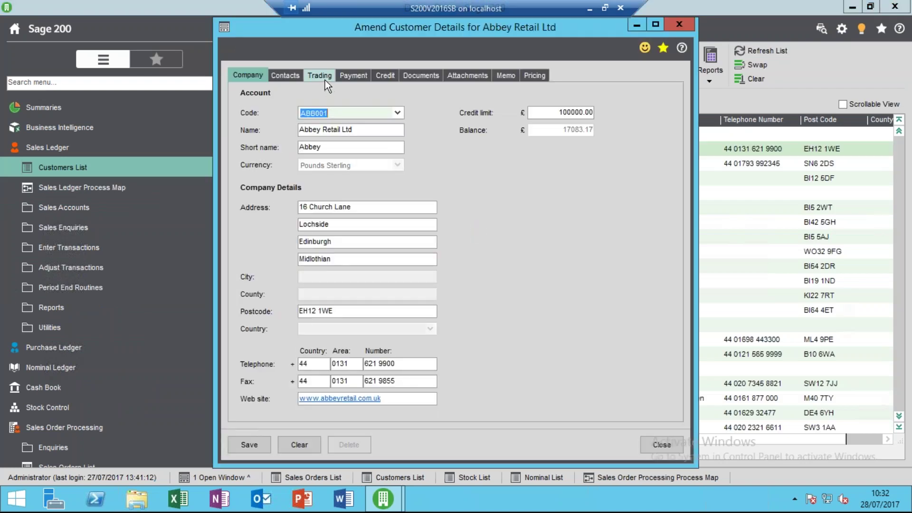
pyautogui.click(325, 79)
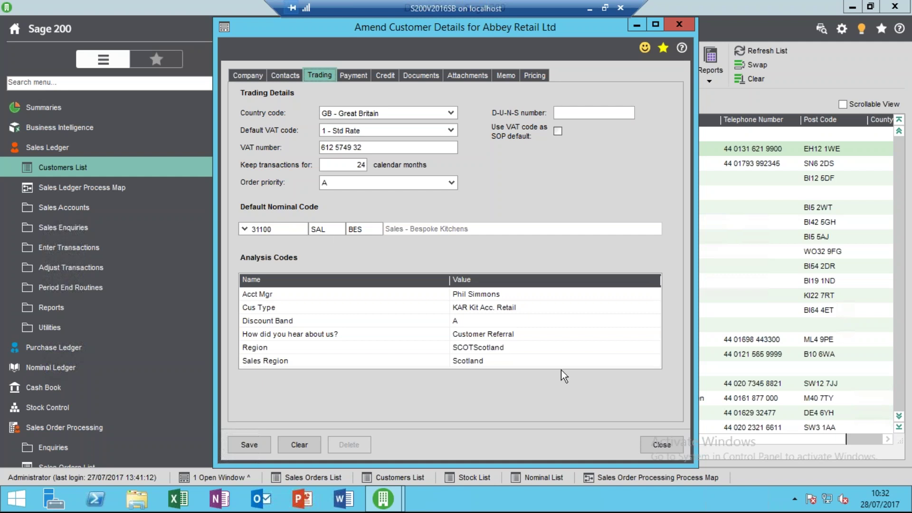
pyautogui.click(655, 448)
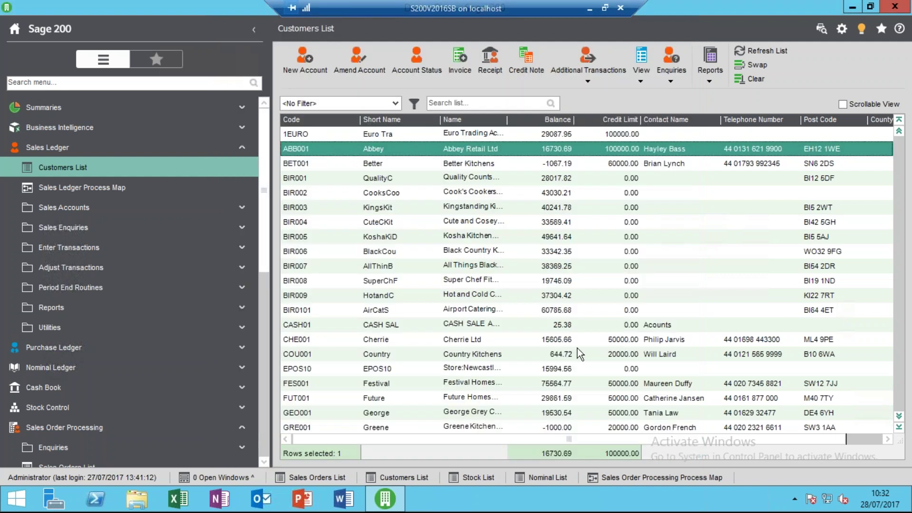
pyautogui.click(242, 147)
# Check ABBuiltIn/15/0/2's Analysis tab revenue nominal code 31100, then close without changes.
pyautogui.click(217, 240)
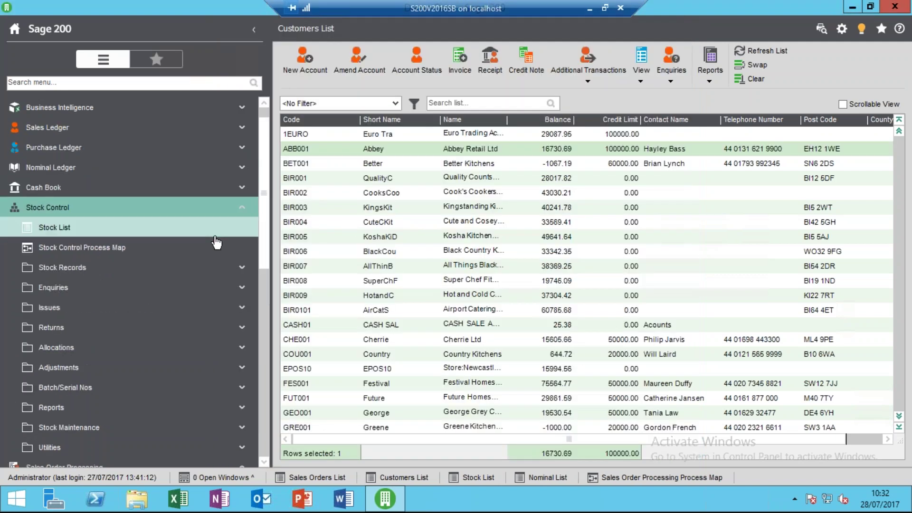
pyautogui.click(217, 240)
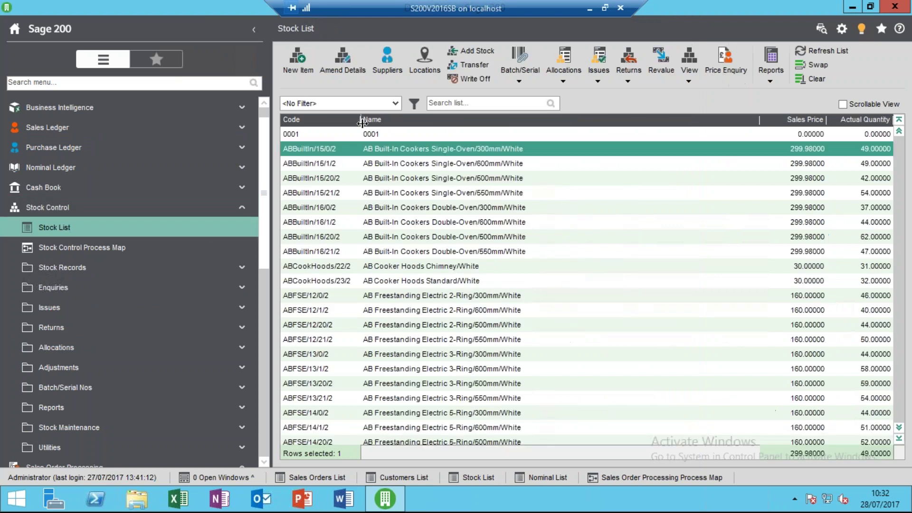
pyautogui.click(342, 73)
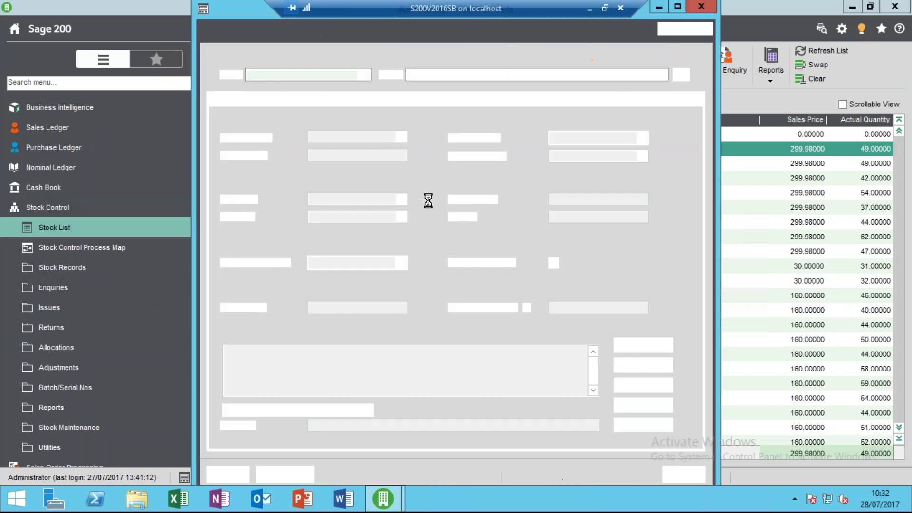
pyautogui.click(312, 97)
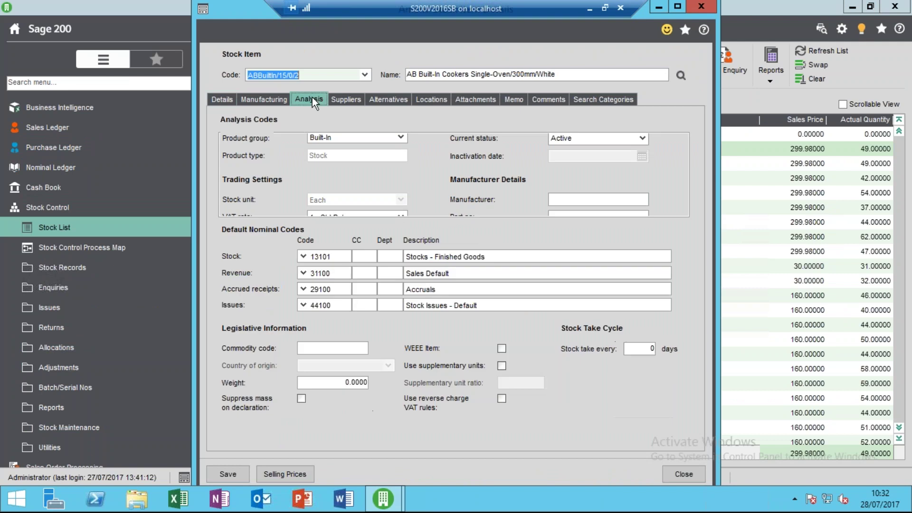
pyautogui.click(332, 273)
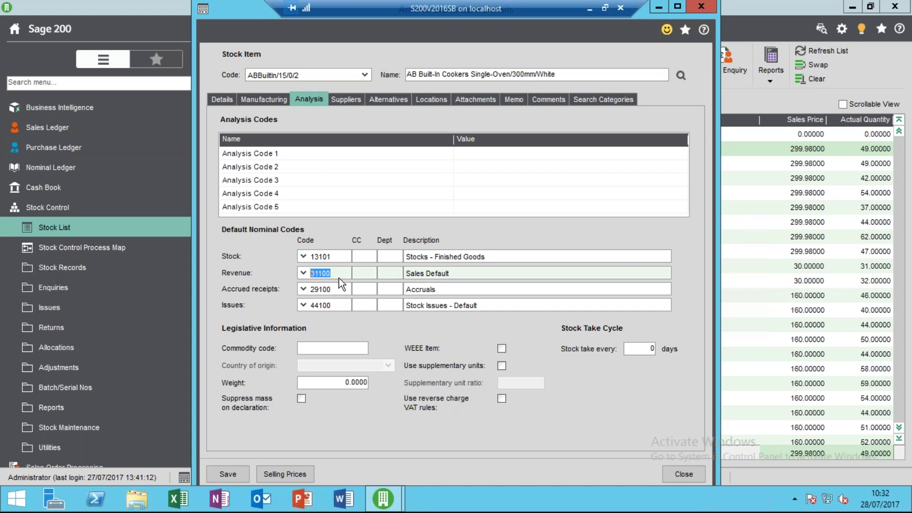
pyautogui.press('Tab')
pyautogui.click(386, 275)
pyautogui.click(668, 472)
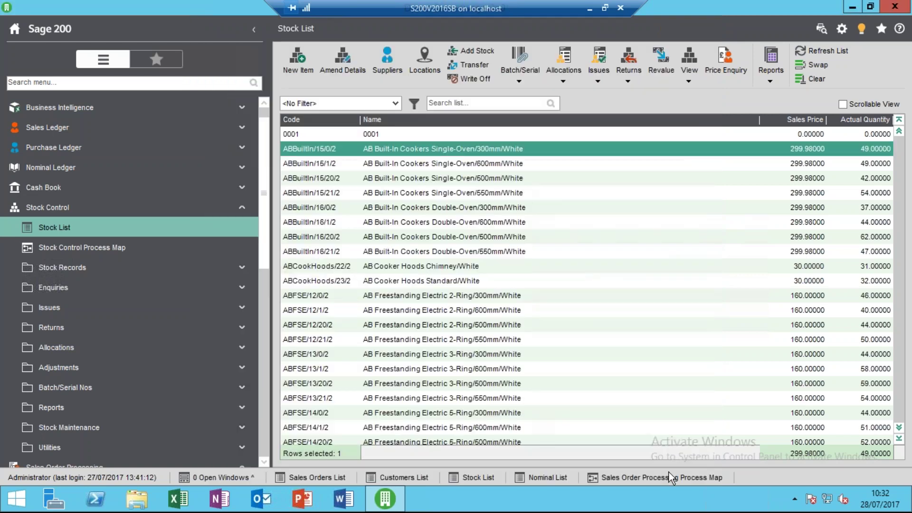
# Open Enter New Quotation under Sales Order Processing Quotations.
pyautogui.click(222, 213)
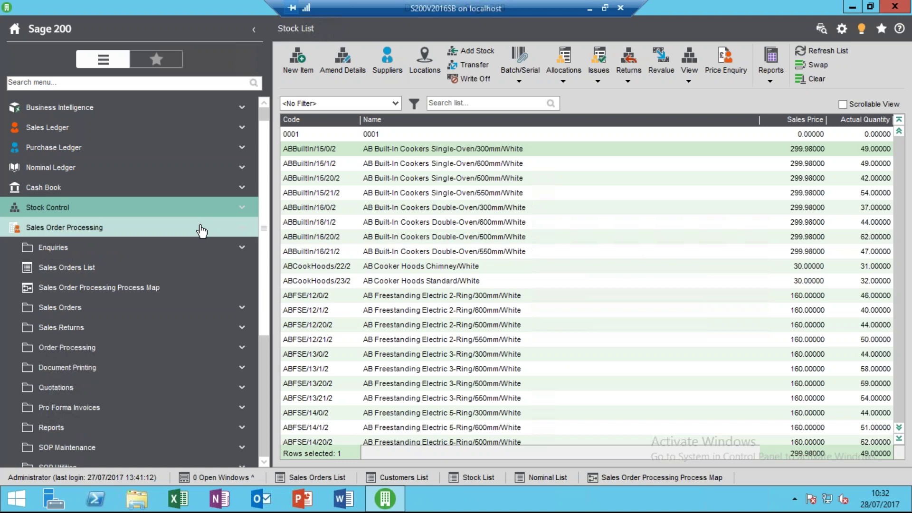
pyautogui.click(149, 269)
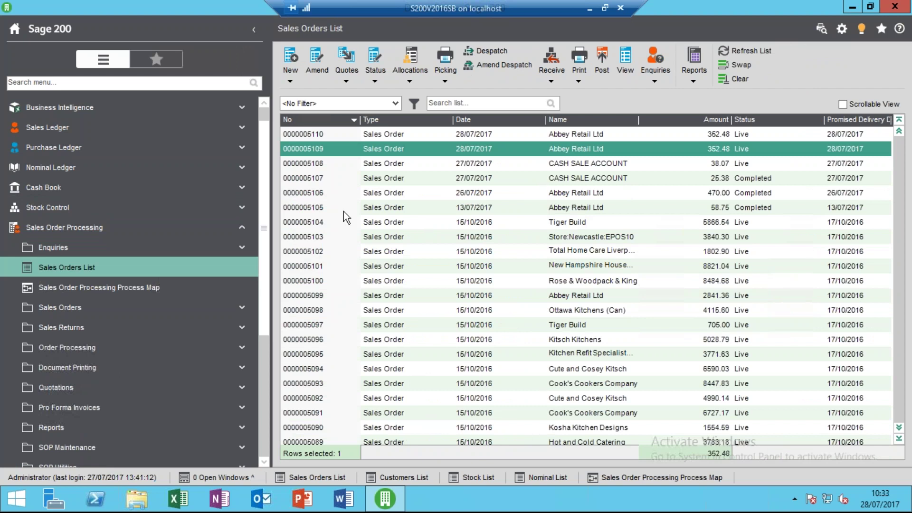
pyautogui.click(163, 392)
pyautogui.click(166, 349)
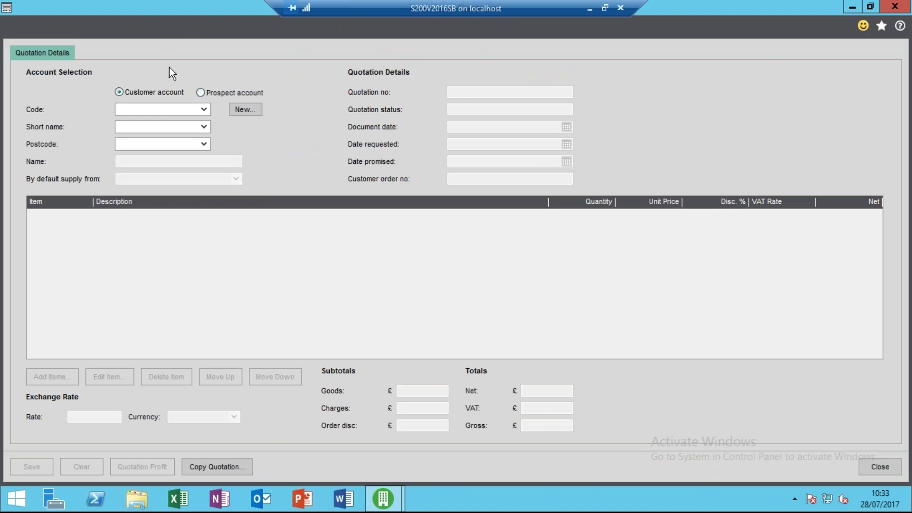
# Set the quotation to Prospect: New Account Limited, Address 1, postcode CF1 1ER.
pyautogui.click(200, 93)
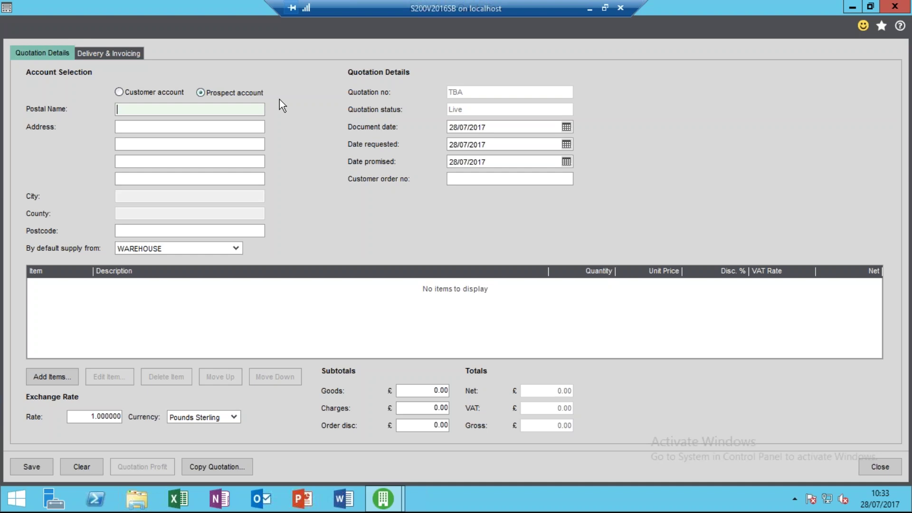
pyautogui.write('New Account Limited')
pyautogui.press('Tab')
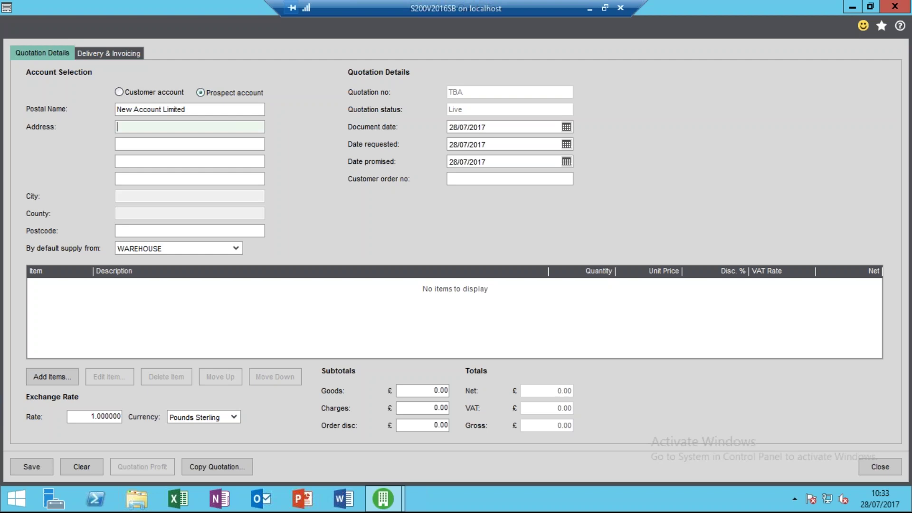
pyautogui.write('Address 1')
pyautogui.press('Tab')
pyautogui.press('Tab')
pyautogui.press('Tab')
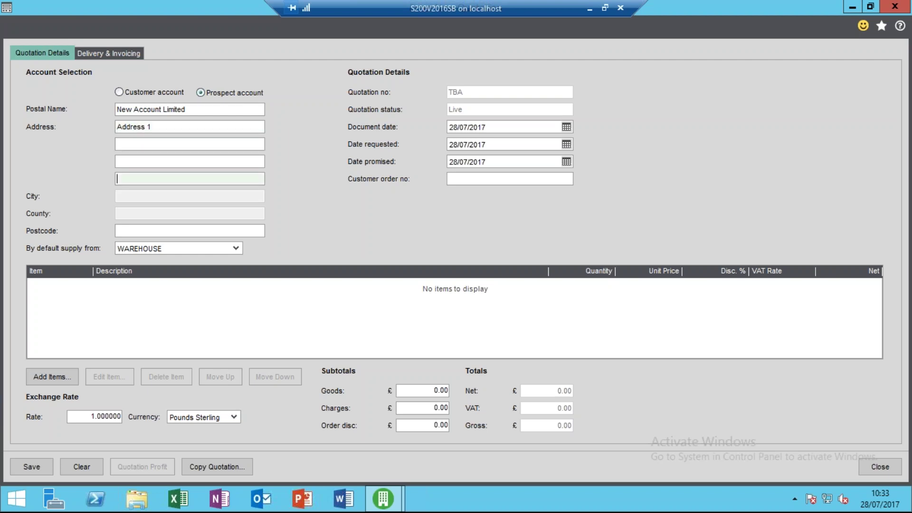
pyautogui.press('Tab')
pyautogui.write('CF1 1ER')
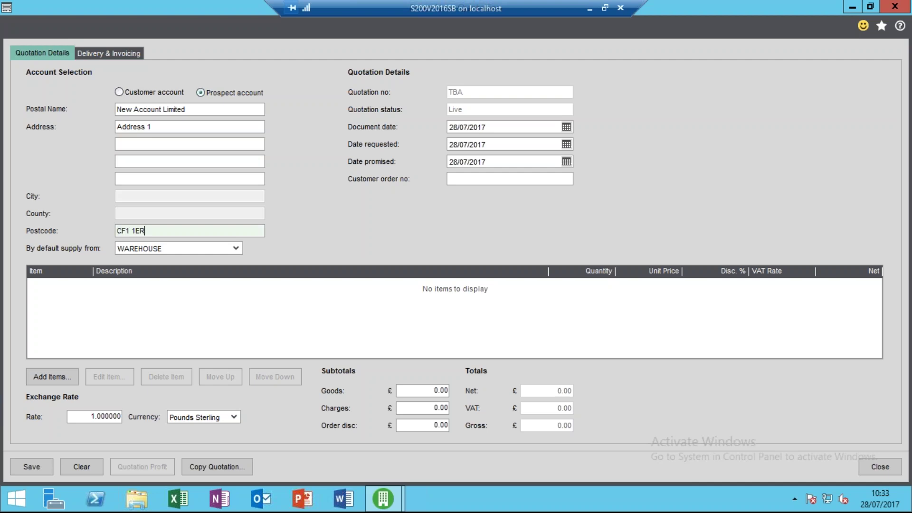
pyautogui.press('Tab')
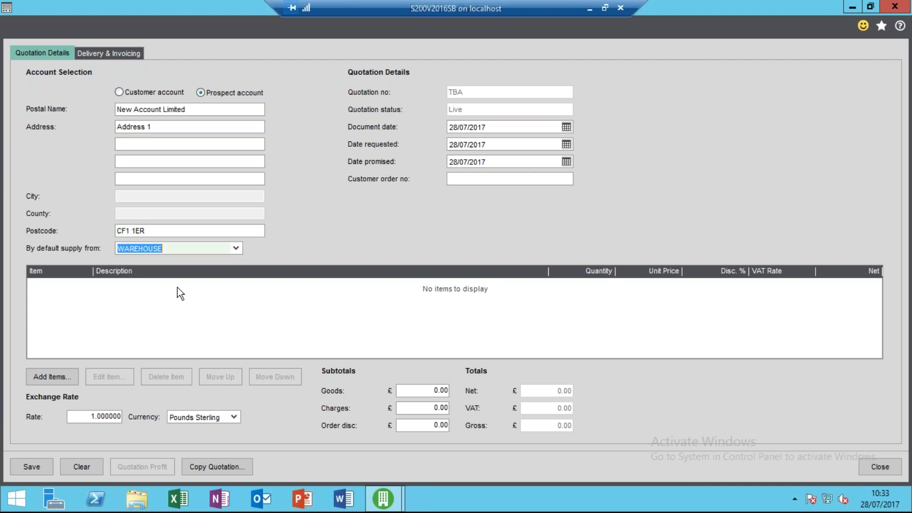
# Add an item line of 3 × ABBuiltIn/15/0/2 at 299.98 to the quotation.
pyautogui.click(53, 376)
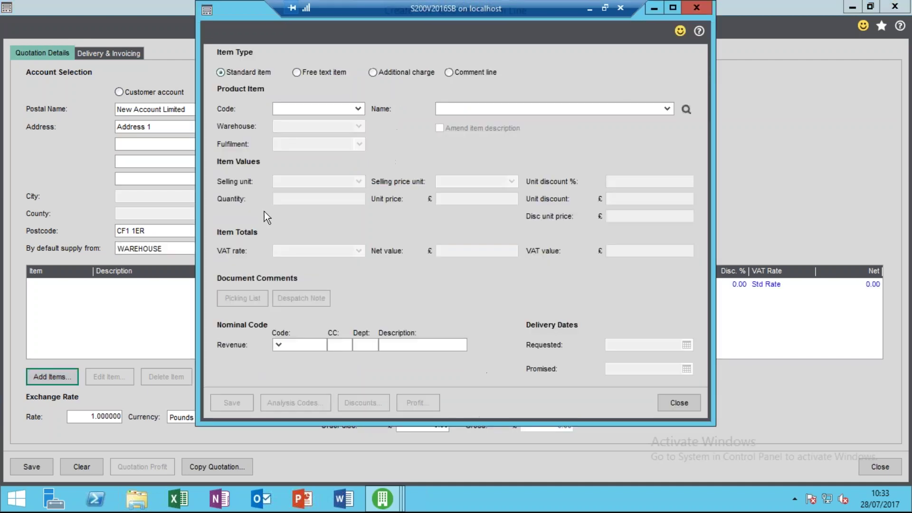
pyautogui.click(359, 110)
pyautogui.click(340, 149)
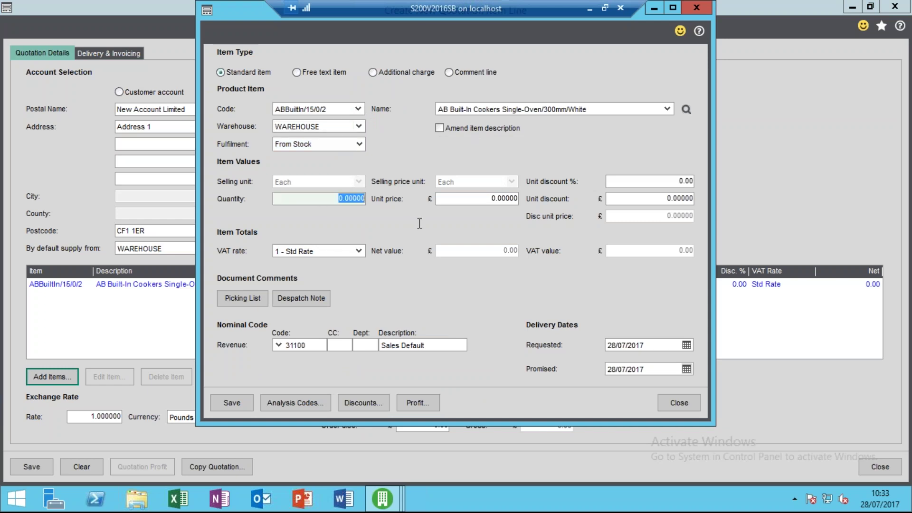
pyautogui.write('3')
pyautogui.press('Tab')
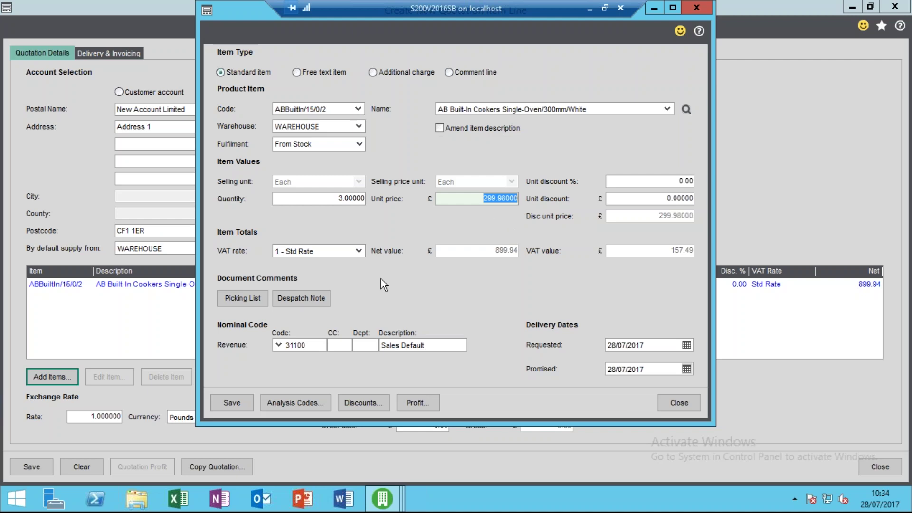
pyautogui.click(242, 402)
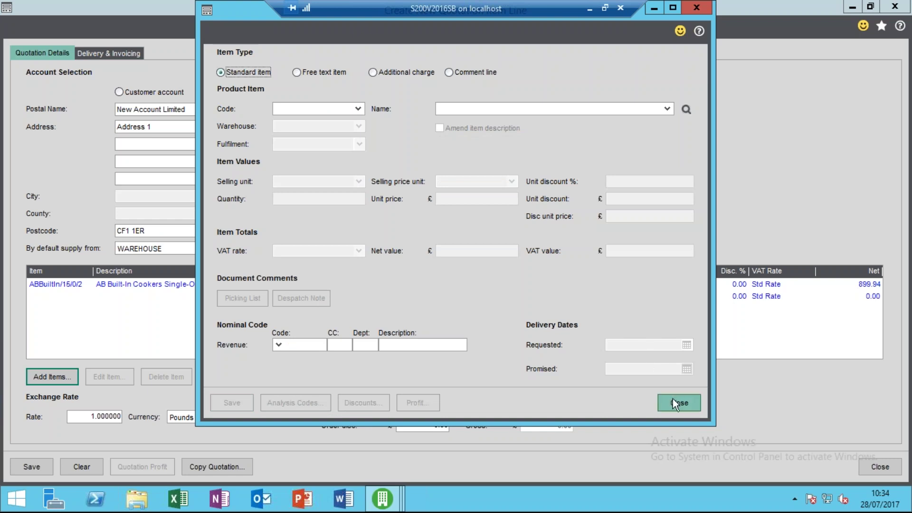
pyautogui.click(674, 403)
pyautogui.click(19, 465)
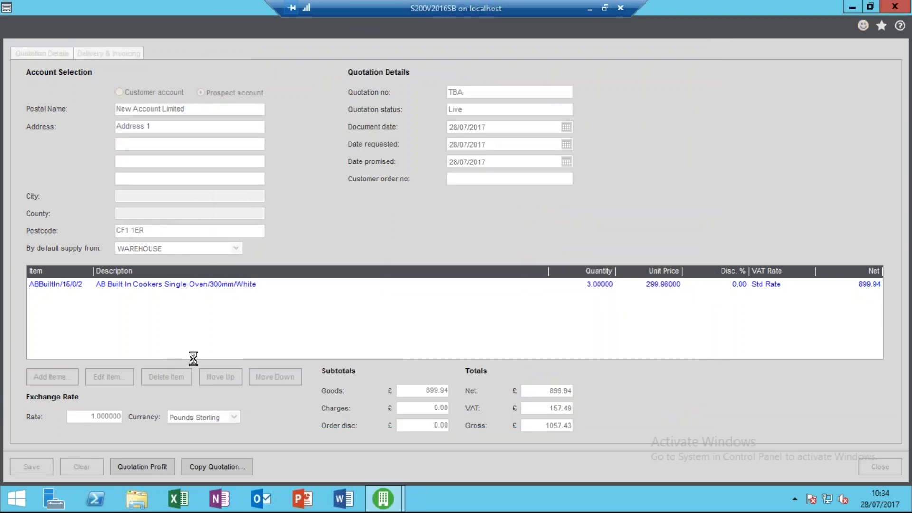
pyautogui.click(368, 335)
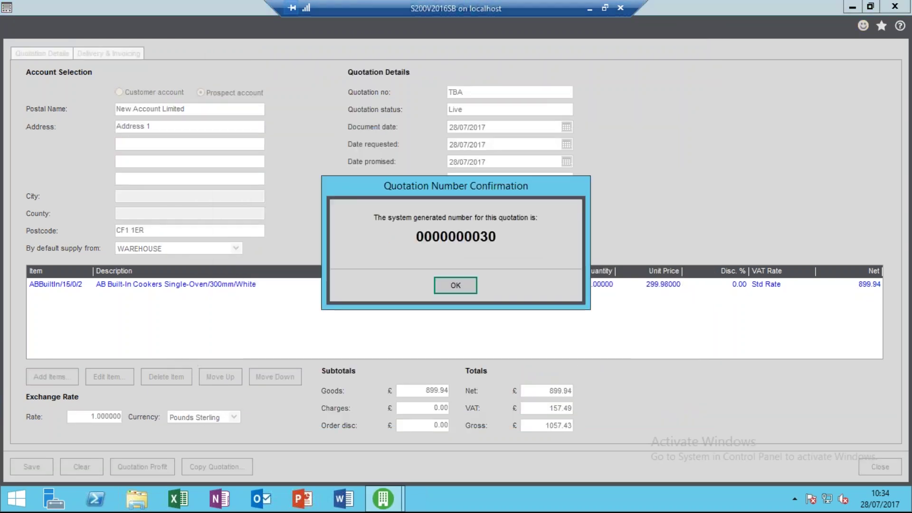
pyautogui.click(460, 282)
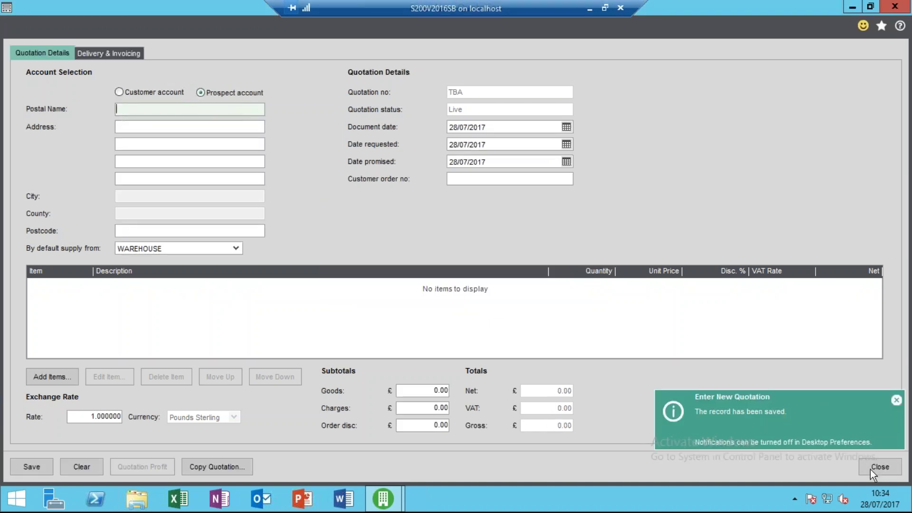
pyautogui.click(872, 469)
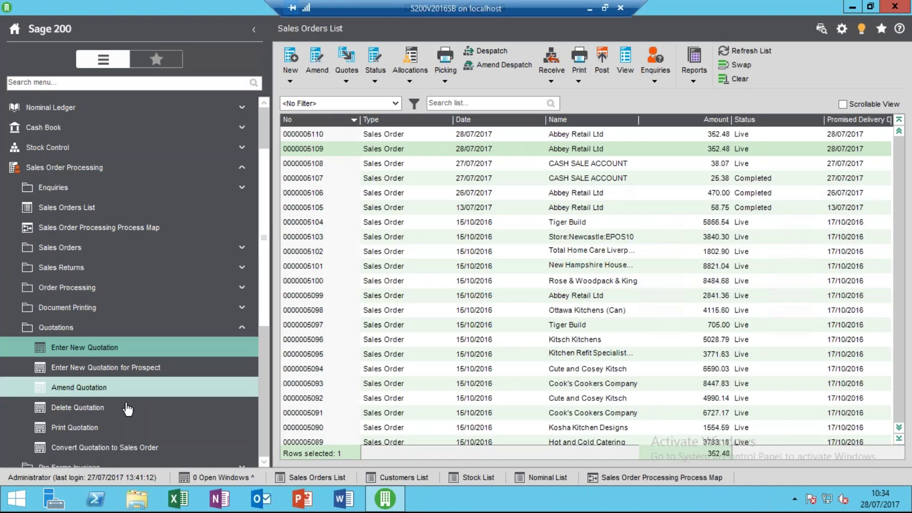
pyautogui.click(152, 448)
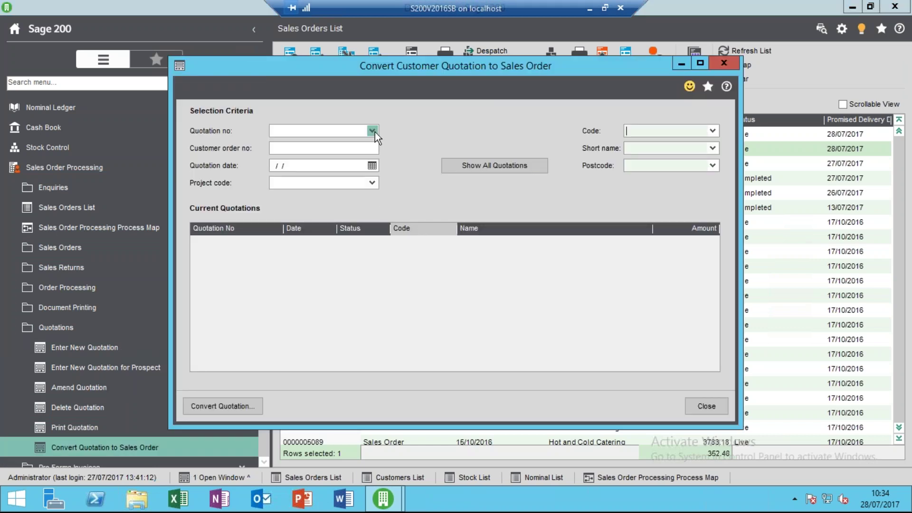
pyautogui.click(374, 131)
pyautogui.click(352, 145)
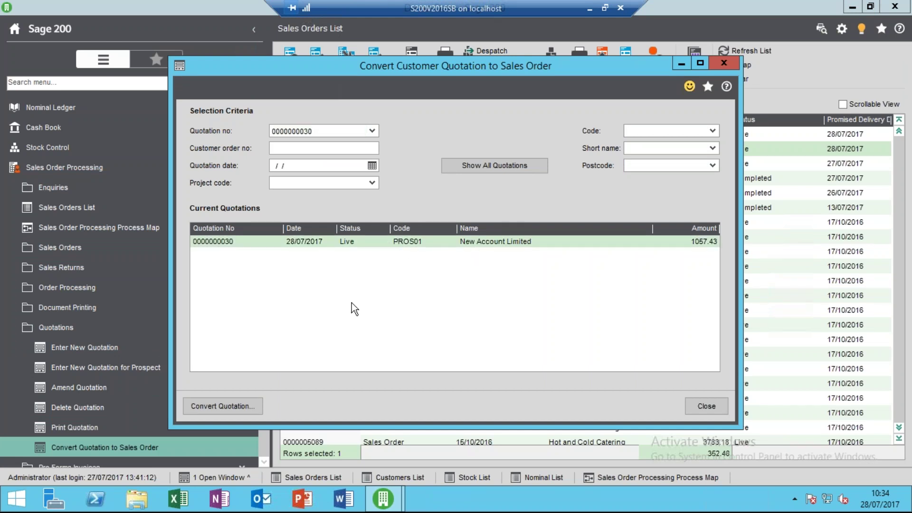
pyautogui.click(240, 404)
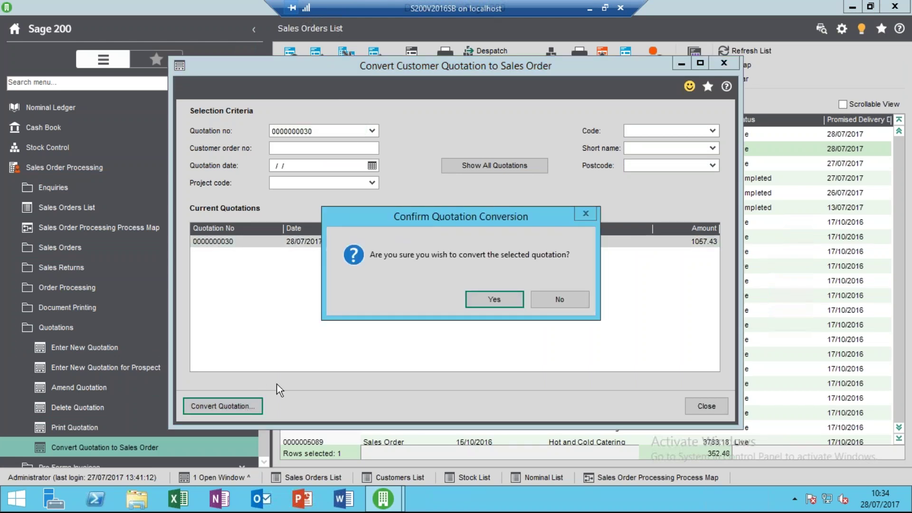
pyautogui.click(494, 300)
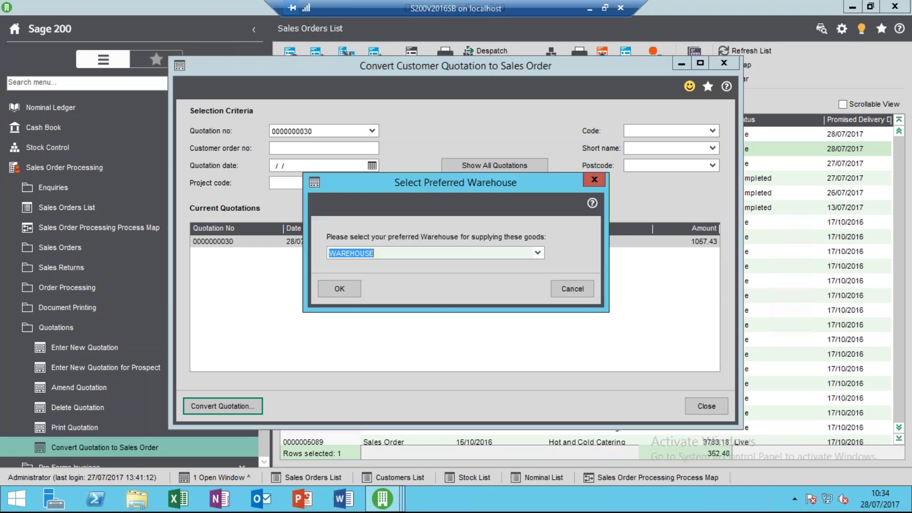
pyautogui.click(345, 292)
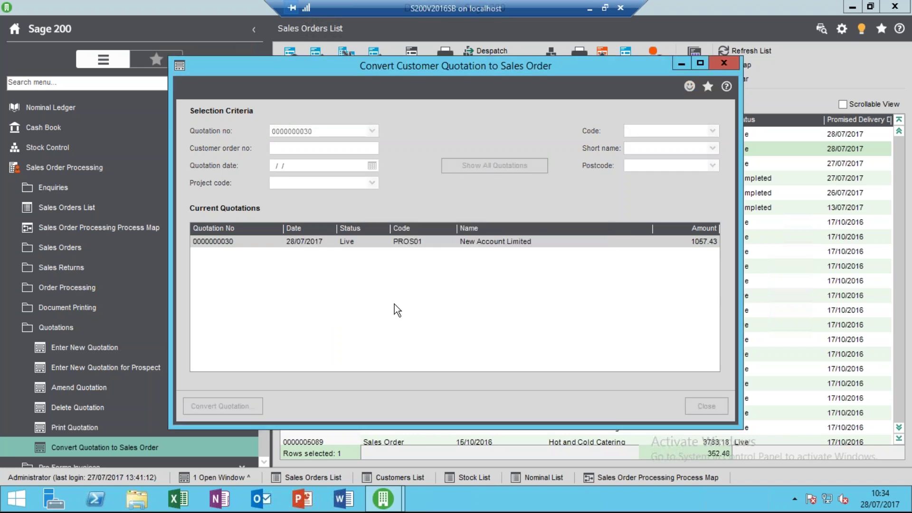
pyautogui.click(266, 339)
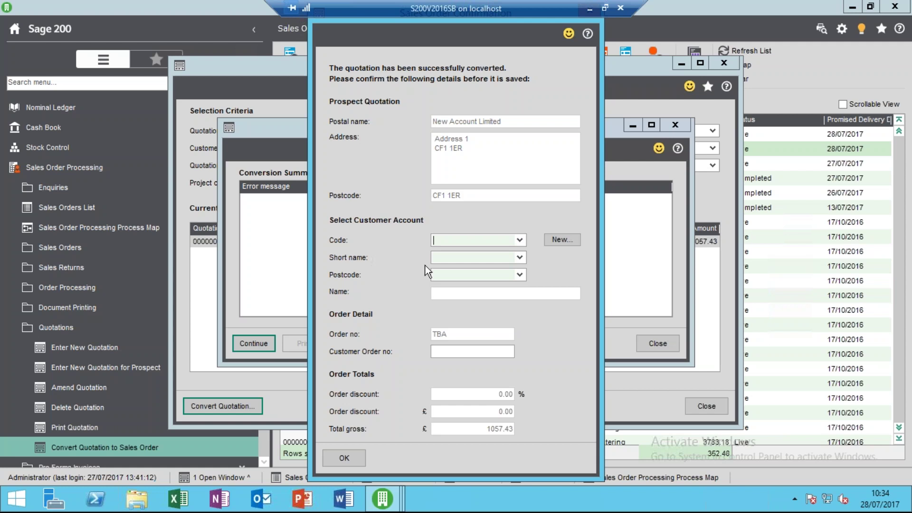
pyautogui.click(518, 239)
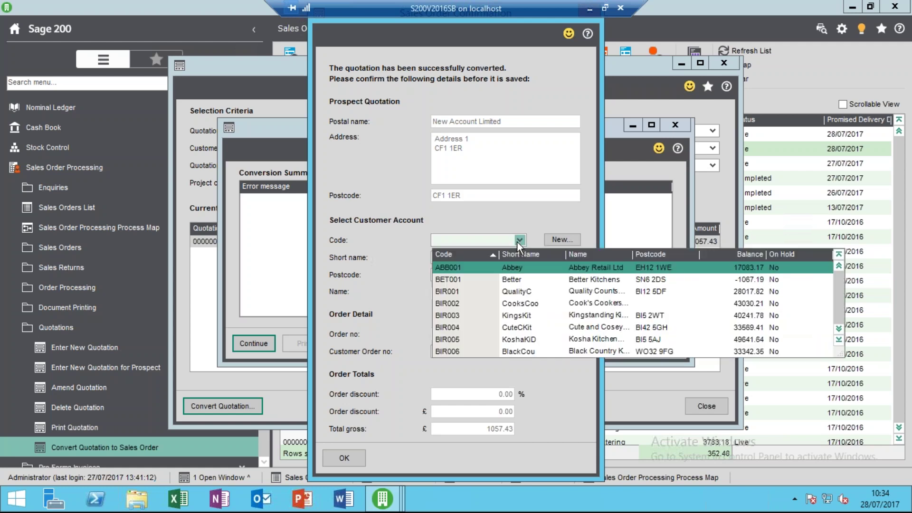
pyautogui.click(518, 240)
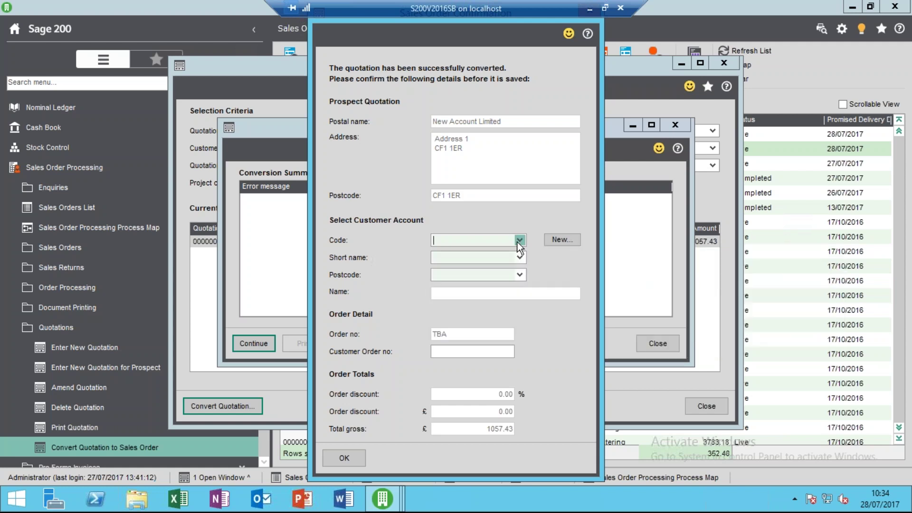
pyautogui.click(568, 242)
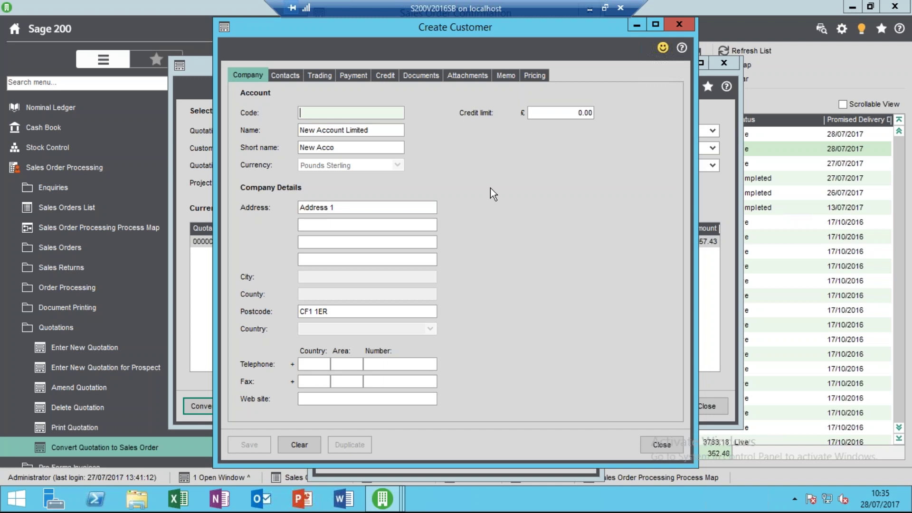
pyautogui.write('NEW001')
pyautogui.press('Tab')
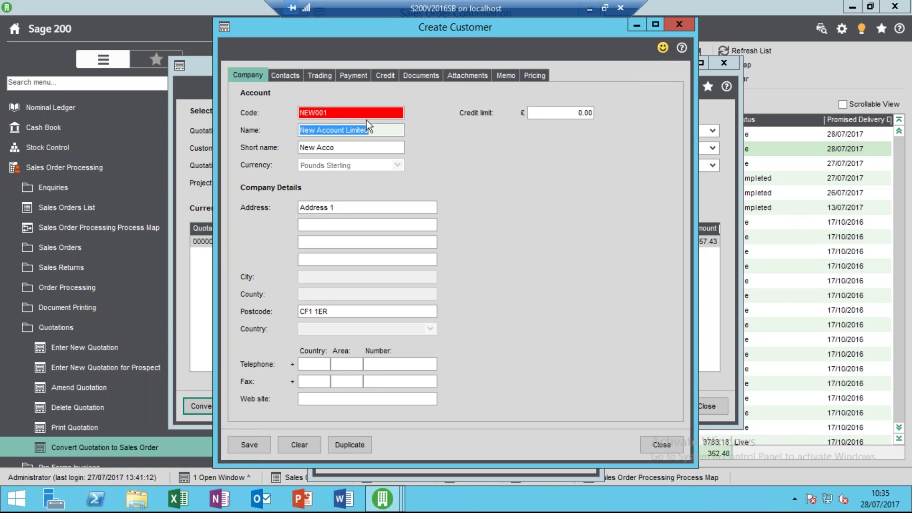
pyautogui.click(367, 115)
pyautogui.press('BackSpace')
pyautogui.press('BackSpace')
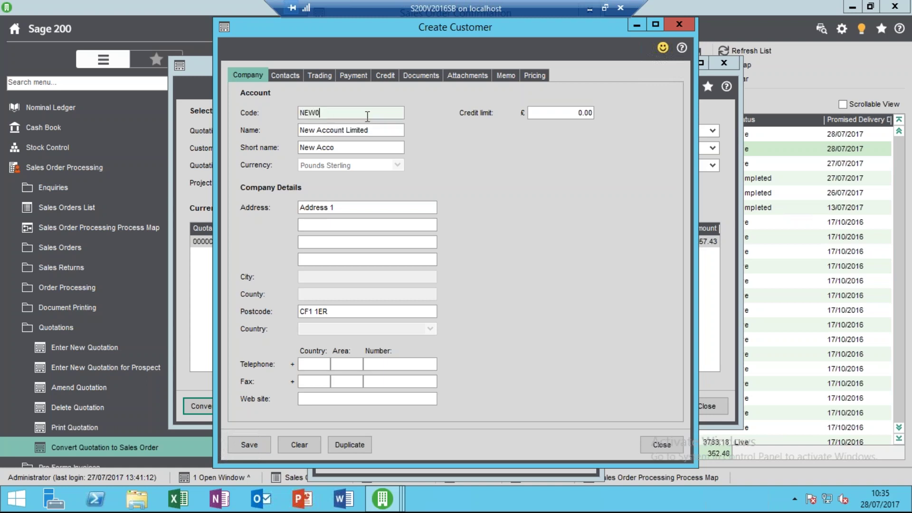
pyautogui.write('10')
pyautogui.press('Tab')
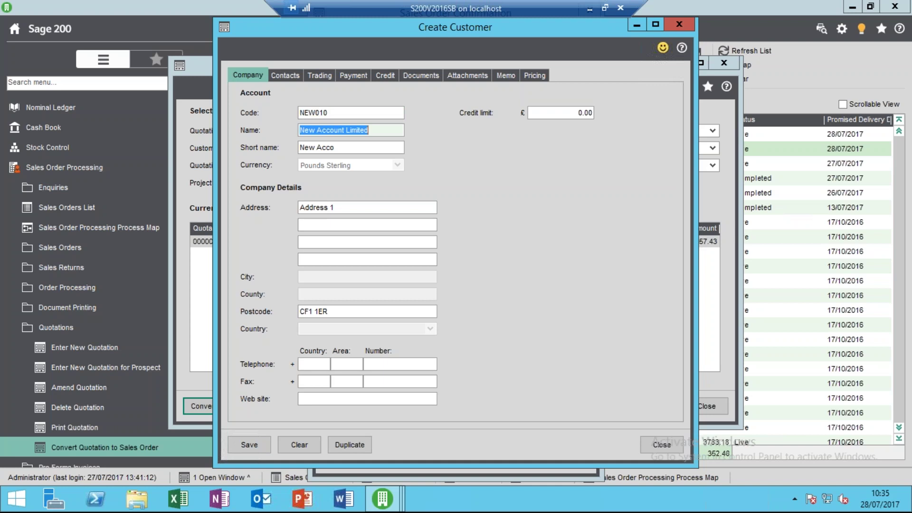
pyautogui.click(249, 445)
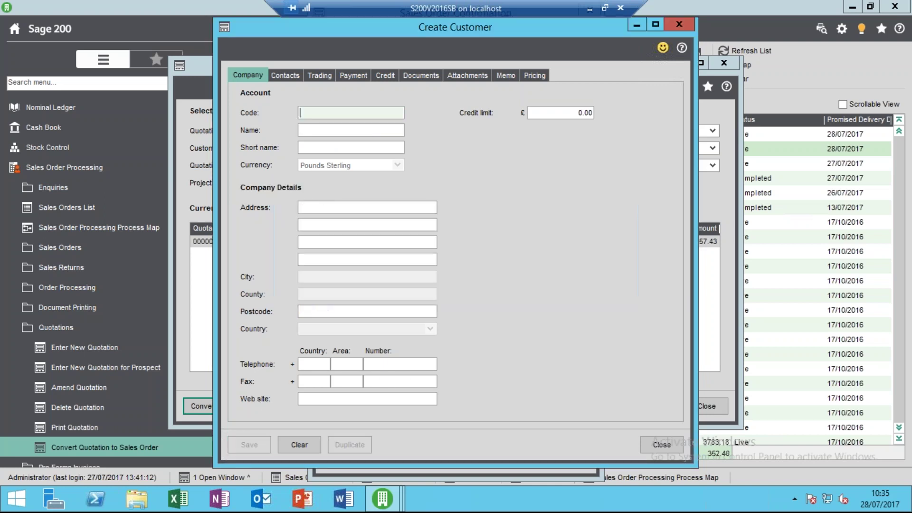
pyautogui.click(663, 441)
pyautogui.click(357, 456)
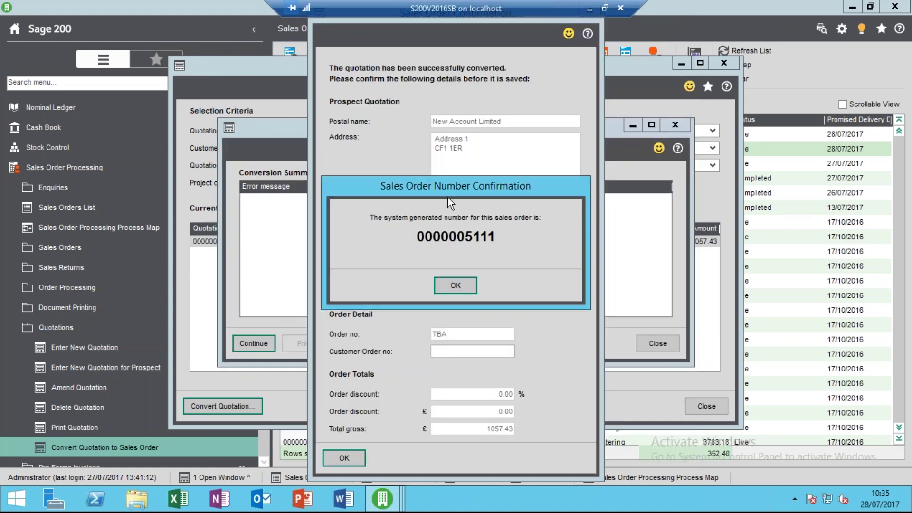
pyautogui.click(461, 282)
pyautogui.click(466, 299)
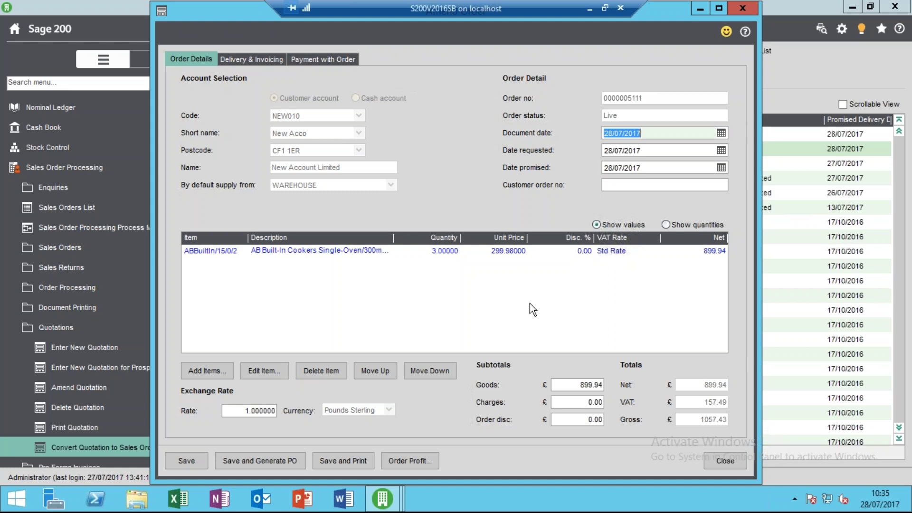
pyautogui.click(716, 460)
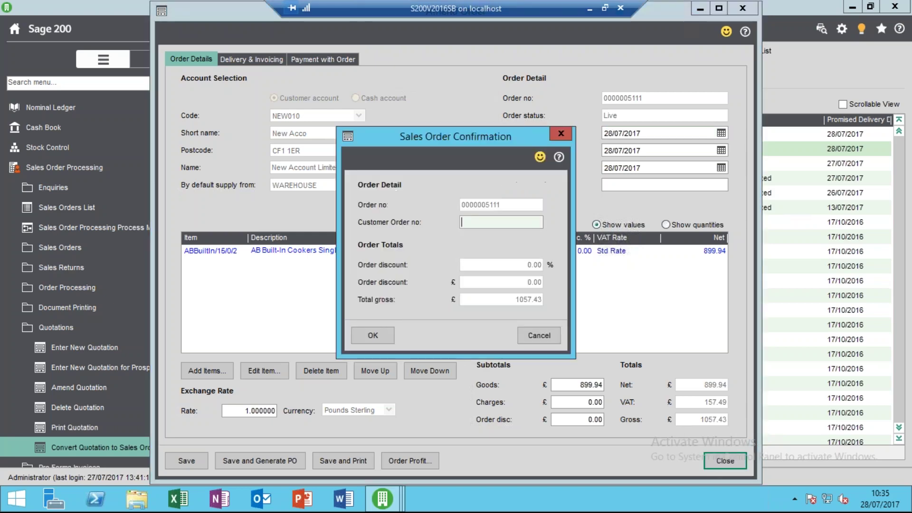
pyautogui.click(385, 333)
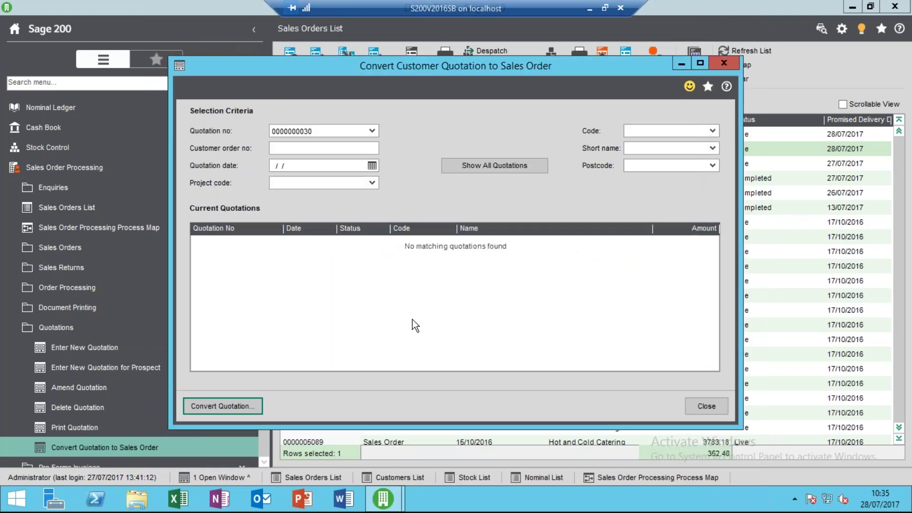
pyautogui.click(717, 409)
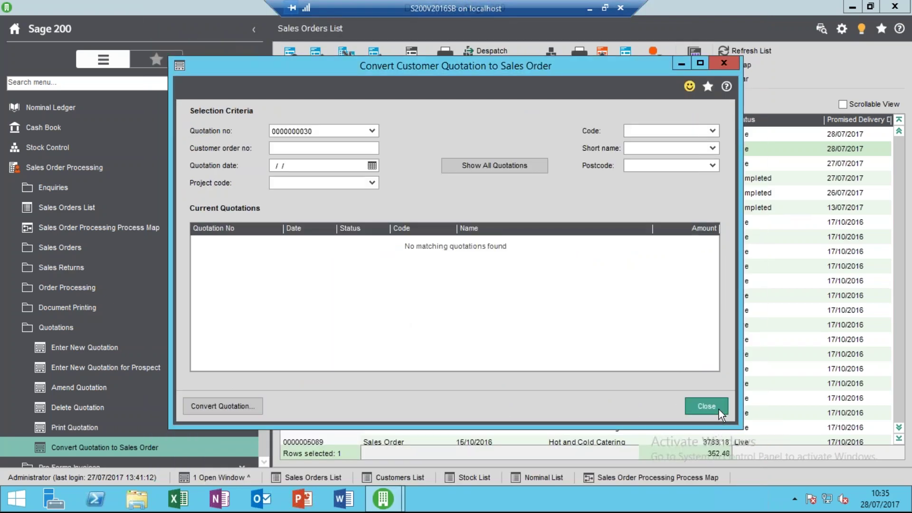
pyautogui.click(217, 328)
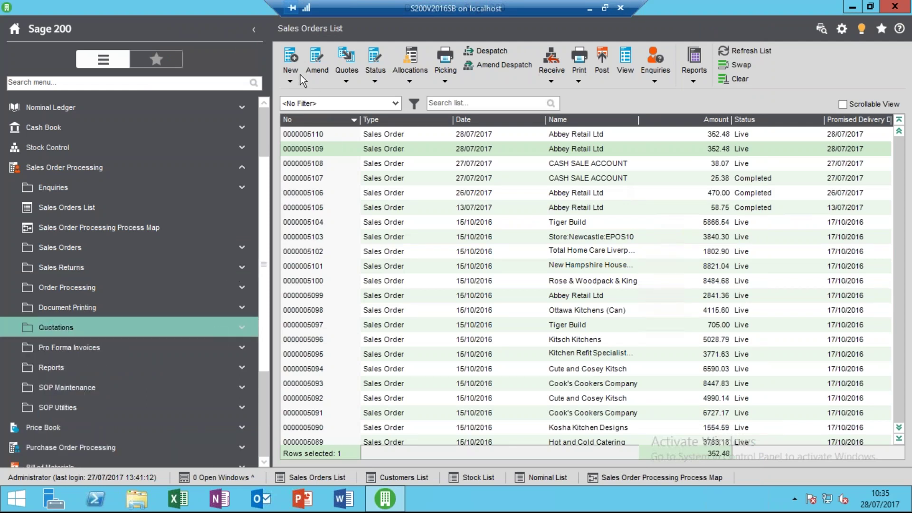
pyautogui.click(745, 51)
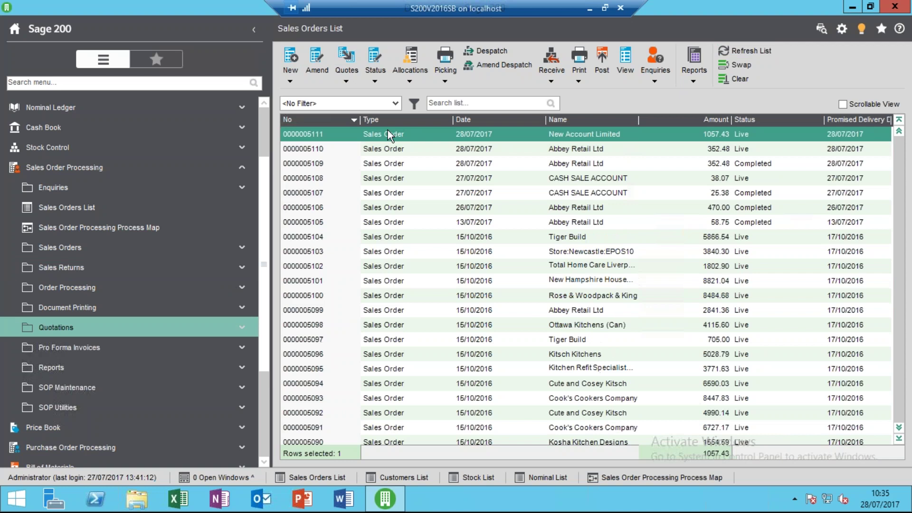
pyautogui.click(292, 75)
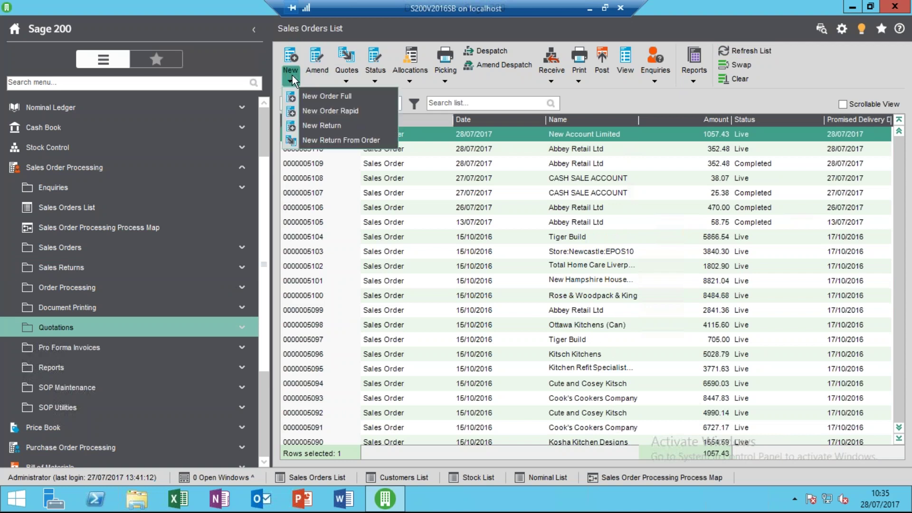
pyautogui.click(313, 96)
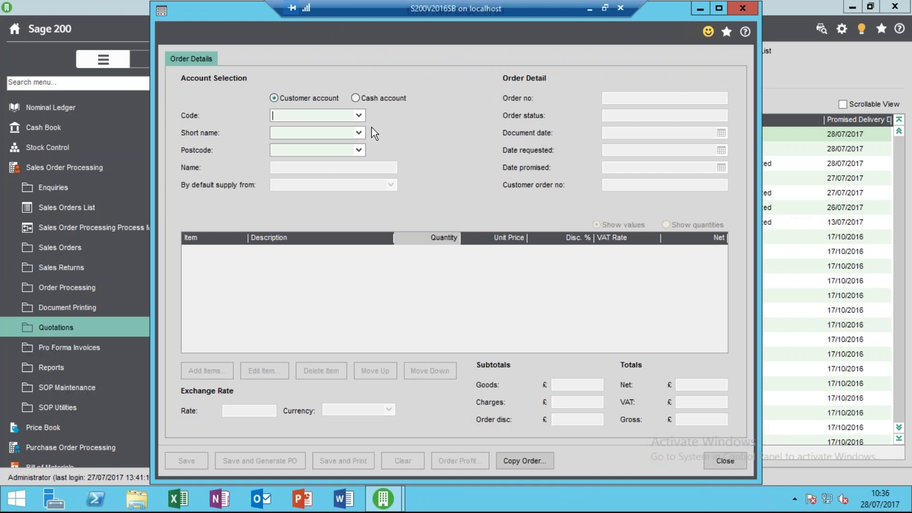
pyautogui.click(735, 460)
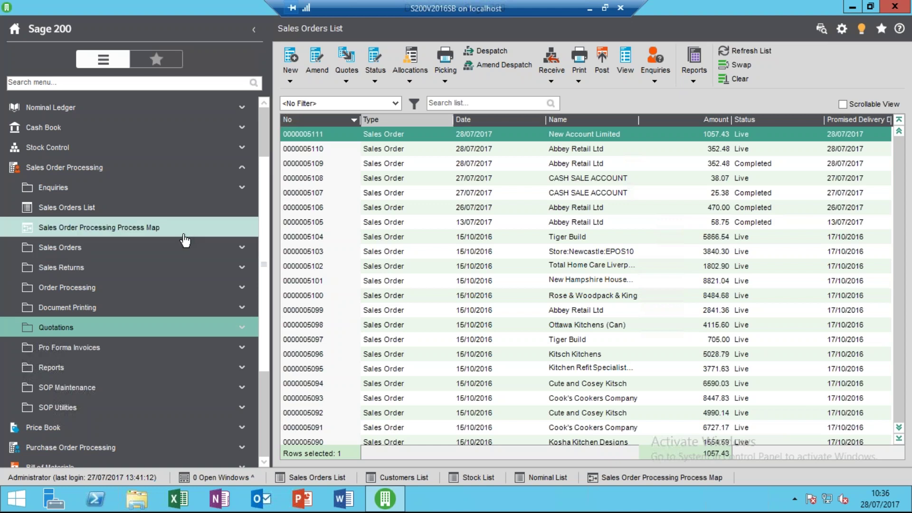
pyautogui.click(140, 247)
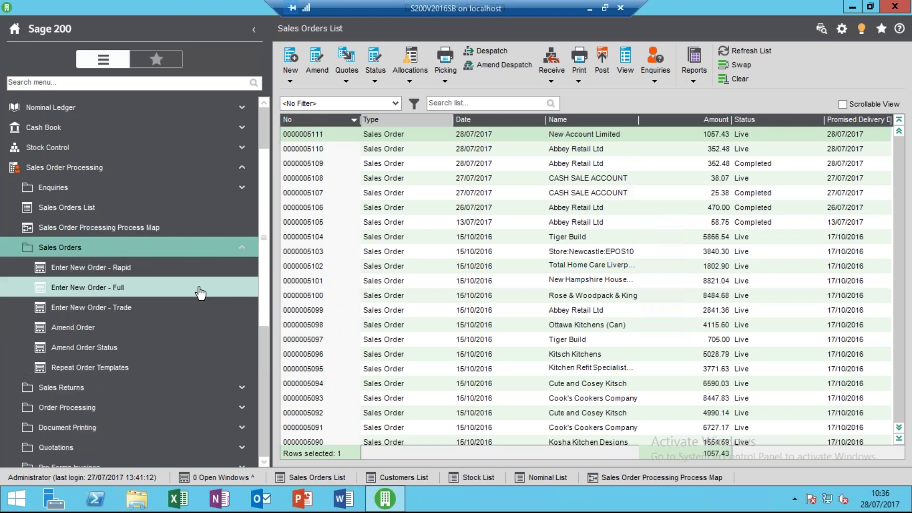
# Show repeat order templates for account ABB001 and start a new template.
pyautogui.click(129, 372)
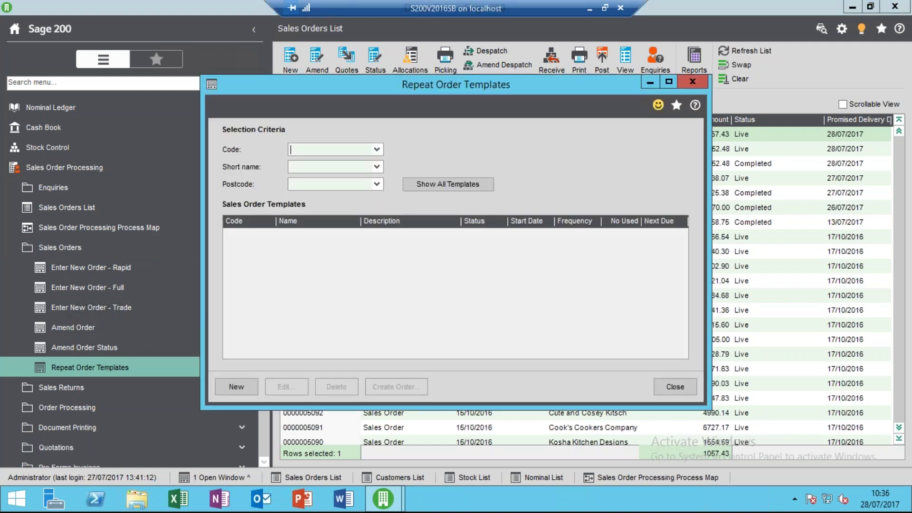
pyautogui.click(376, 149)
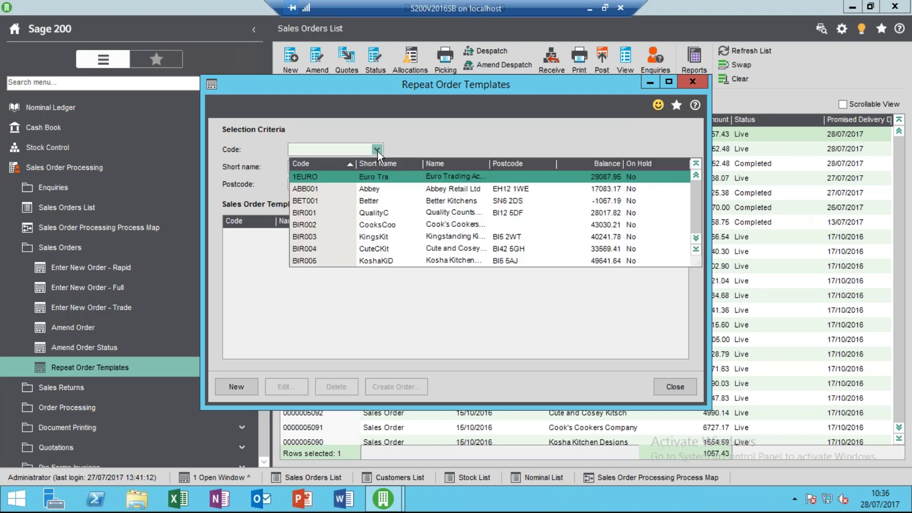
pyautogui.click(373, 187)
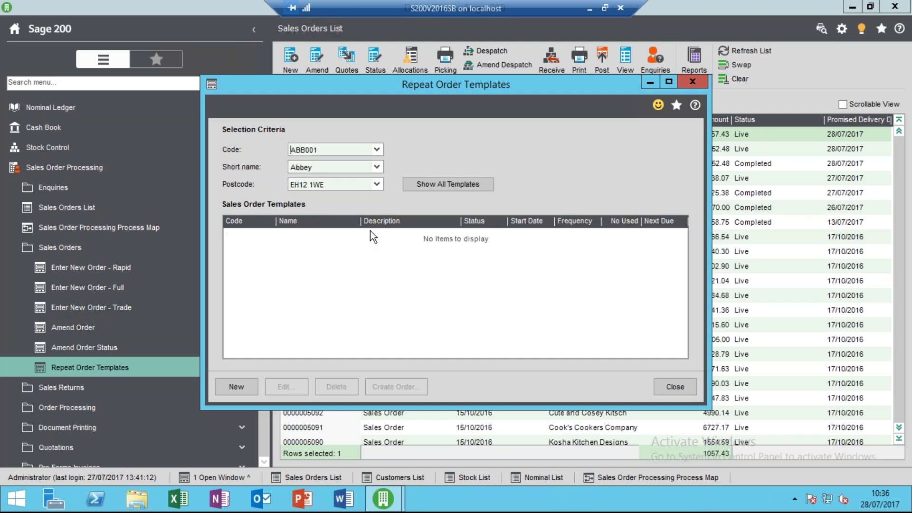
pyautogui.click(244, 386)
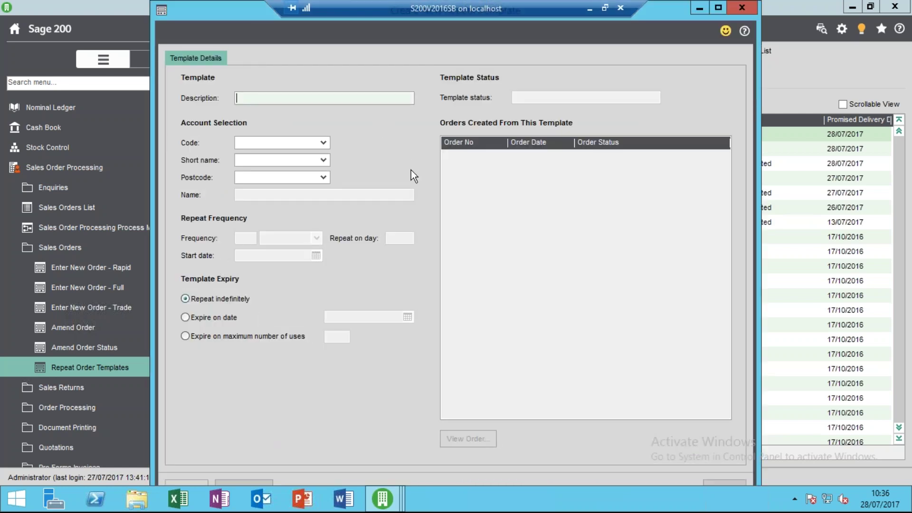
# Create template 'Monthly Charges' for ABB001, repeating every 1 month on day 28.
pyautogui.write('Monthly Charges')
pyautogui.press('Tab')
pyautogui.click(323, 143)
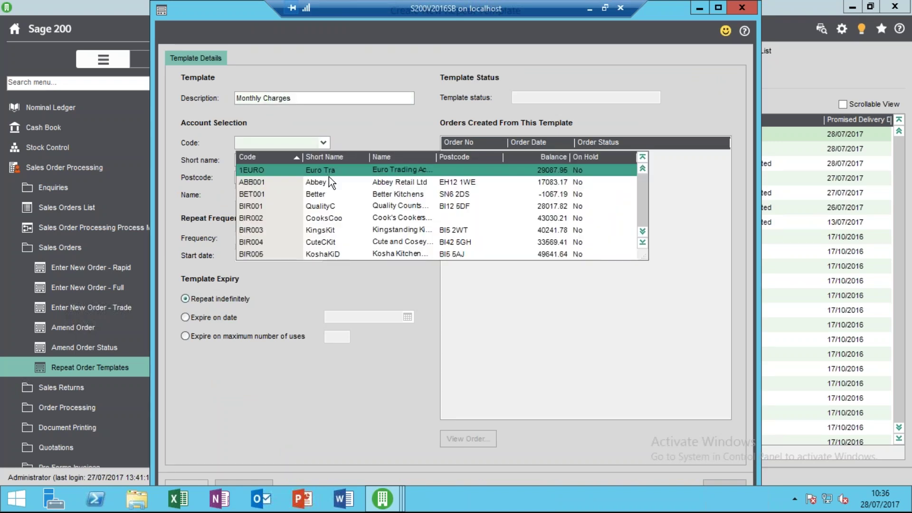
pyautogui.click(331, 182)
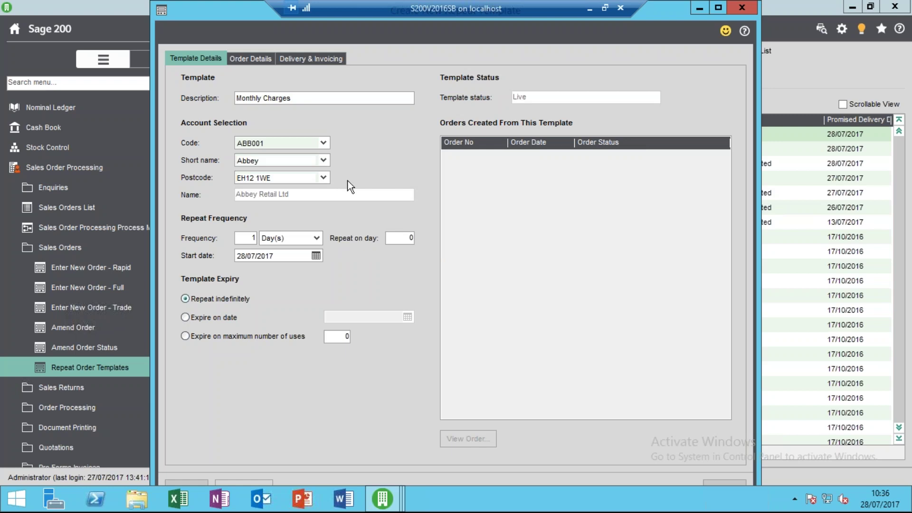
pyautogui.click(248, 237)
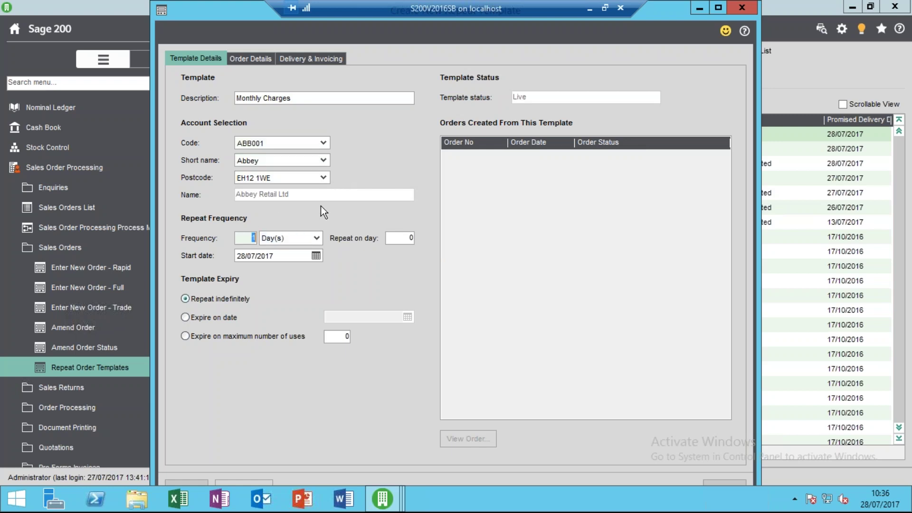
pyautogui.click(315, 235)
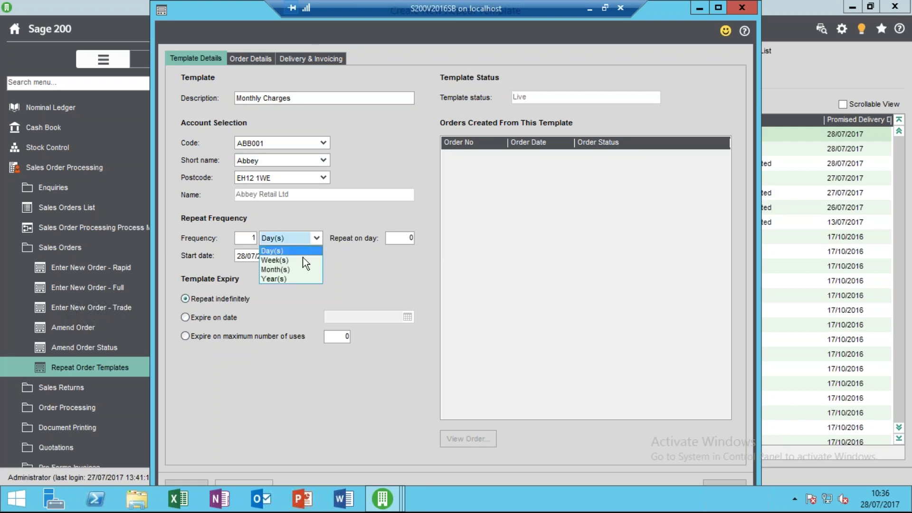
pyautogui.click(297, 268)
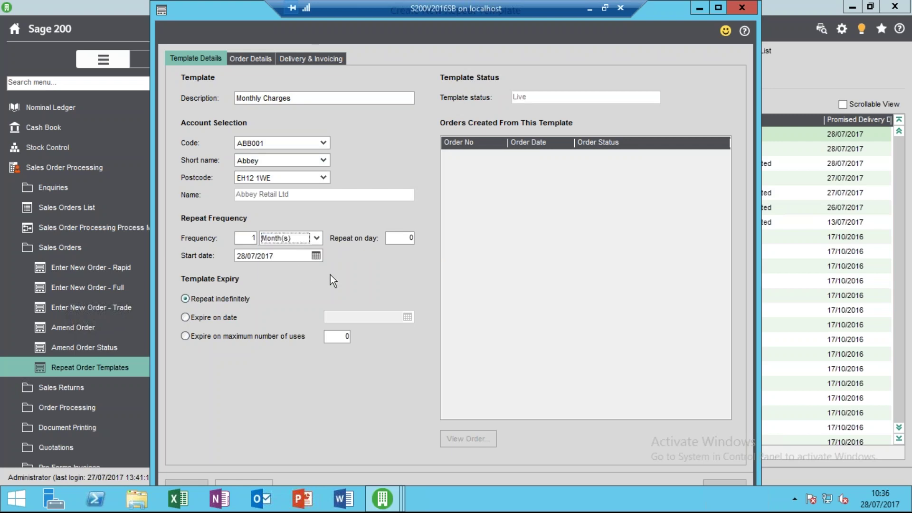
pyautogui.press('Tab')
pyautogui.write('28')
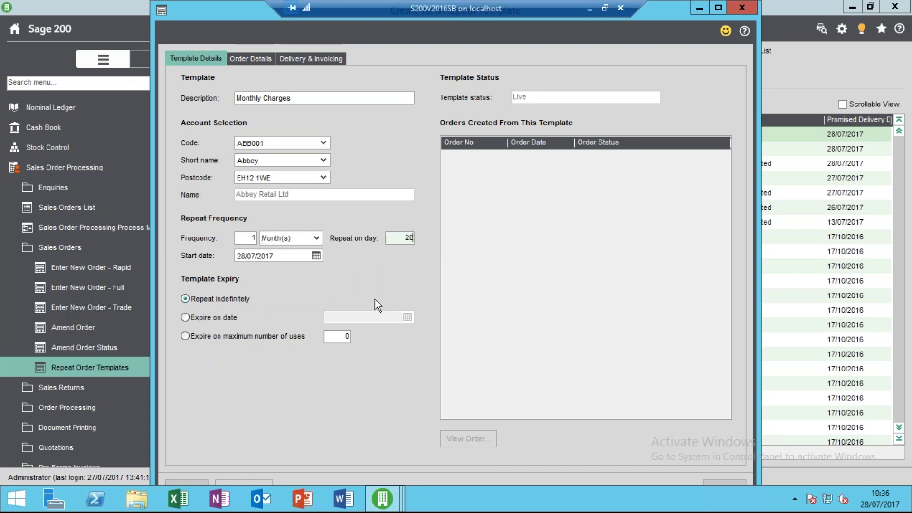
pyautogui.press('Tab')
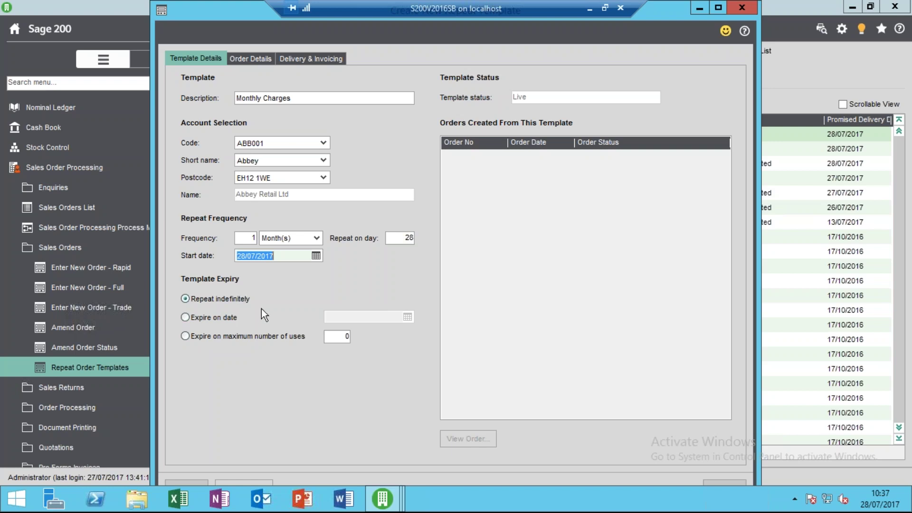
# Add a free-text 'Monthly Charge' line to the template at unit price 1000.
pyautogui.click(242, 58)
pyautogui.click(206, 398)
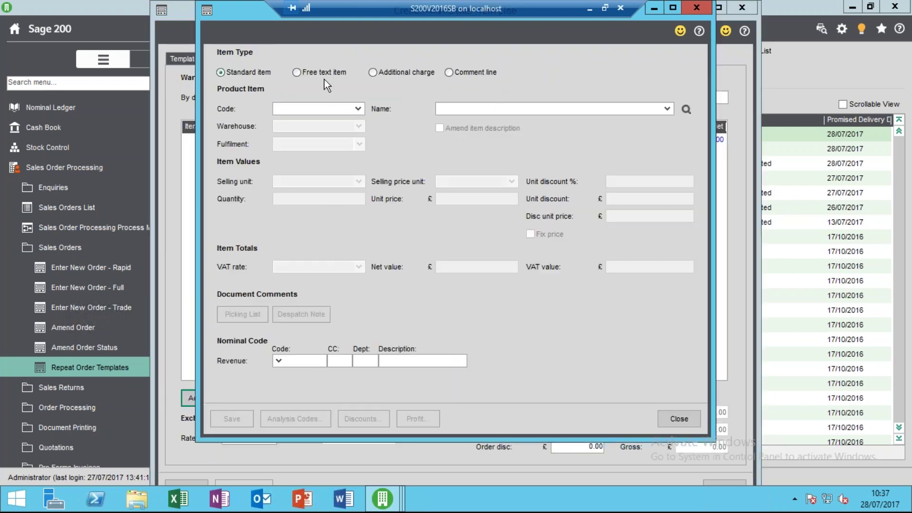
pyautogui.click(322, 73)
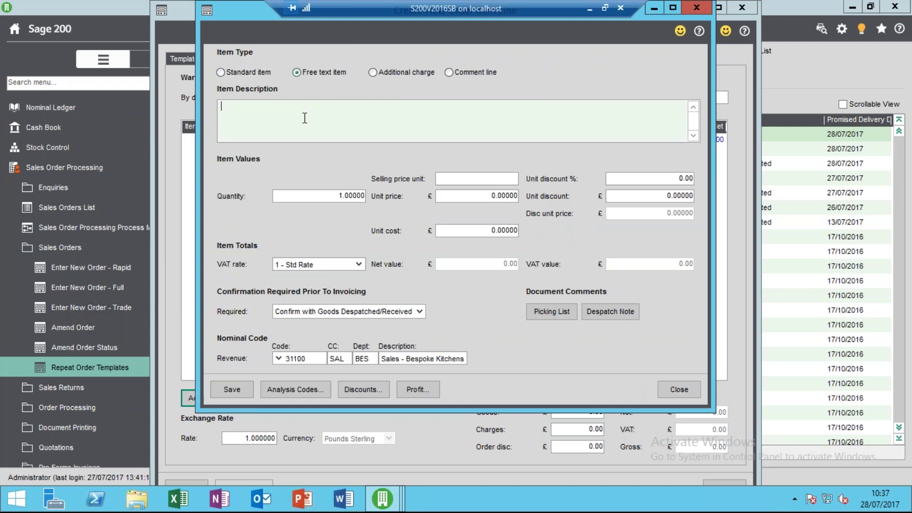
pyautogui.write('Monthly Charge')
pyautogui.press('Tab')
pyautogui.press('Tab')
pyautogui.press('Tab')
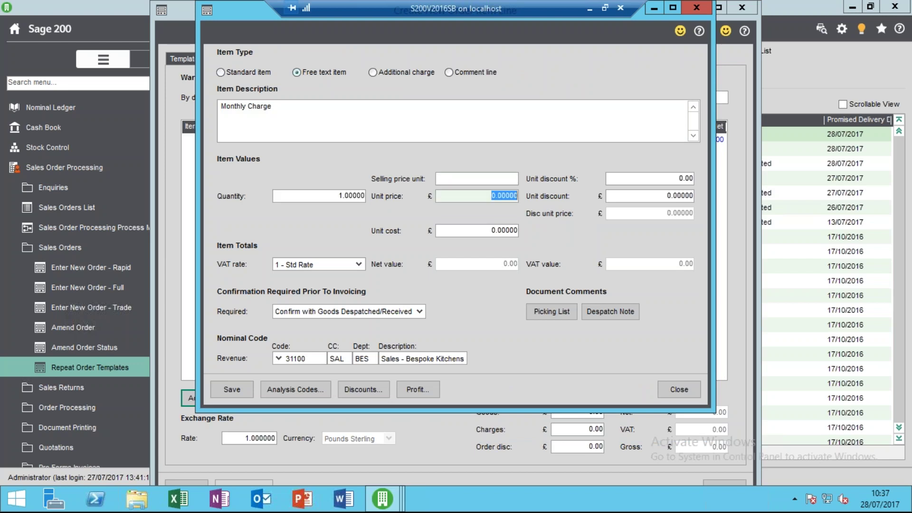
pyautogui.write('1000')
pyautogui.press('Tab')
pyautogui.press('Tab')
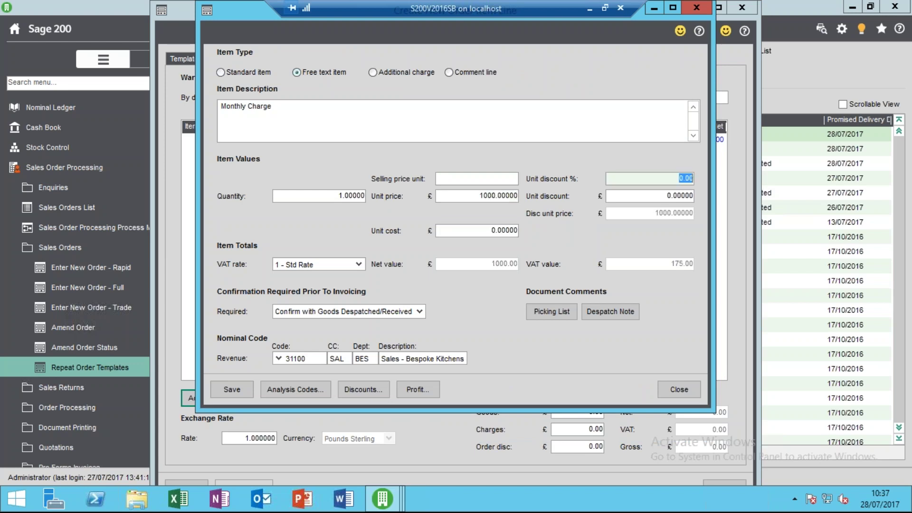
# Set the line to Confirmation not required, save it, and save the template.
pyautogui.click(306, 313)
pyautogui.click(315, 341)
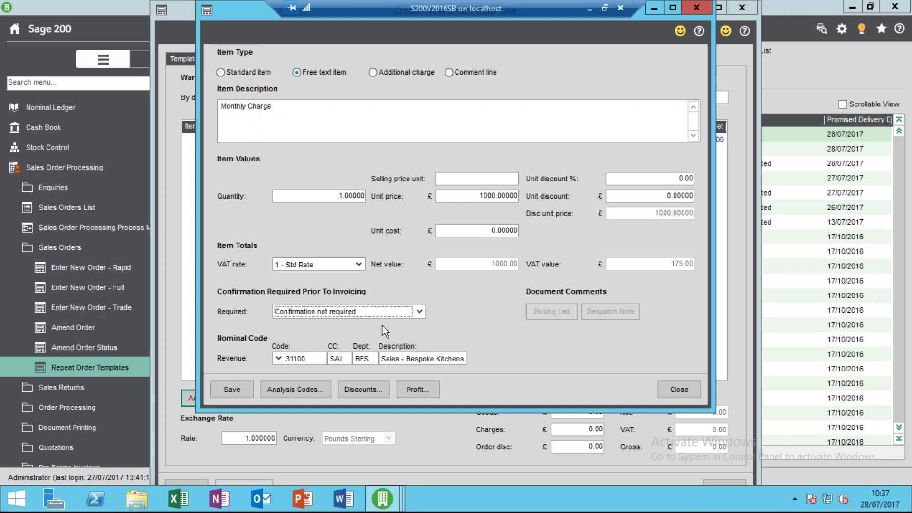
pyautogui.click(224, 390)
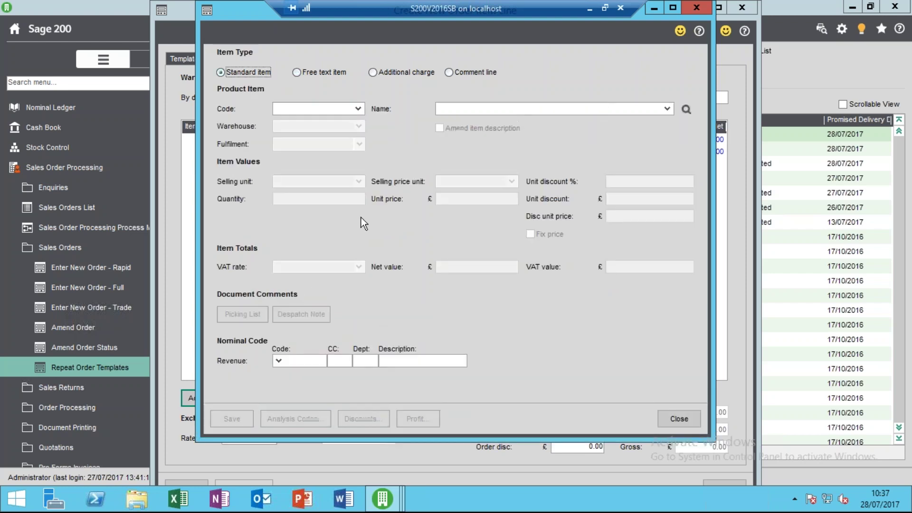
pyautogui.click(685, 418)
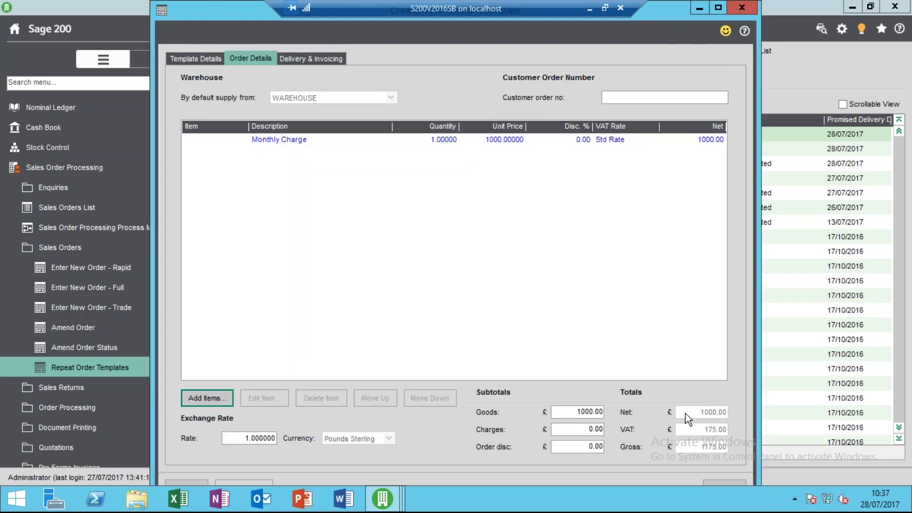
pyautogui.click(191, 483)
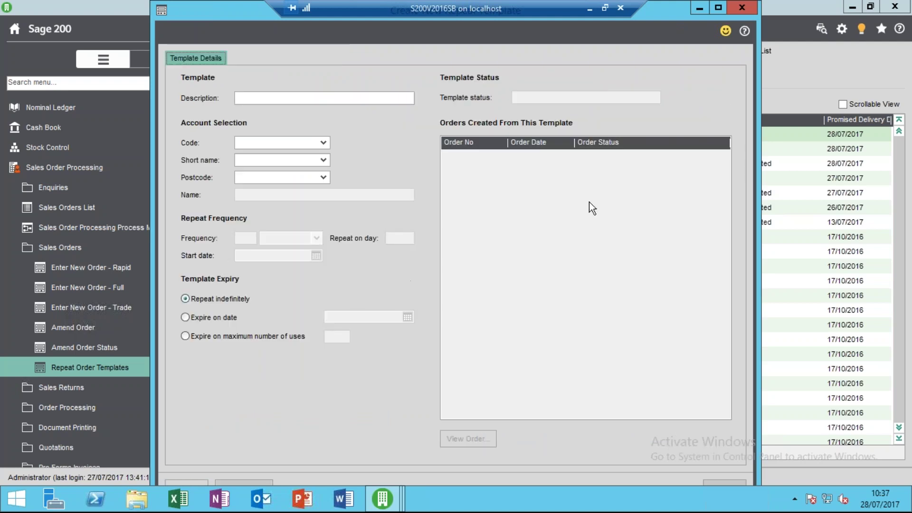
# Show all repeat templates sorted by Next Due and select Abbey's Monthly Charges template.
pyautogui.click(742, 7)
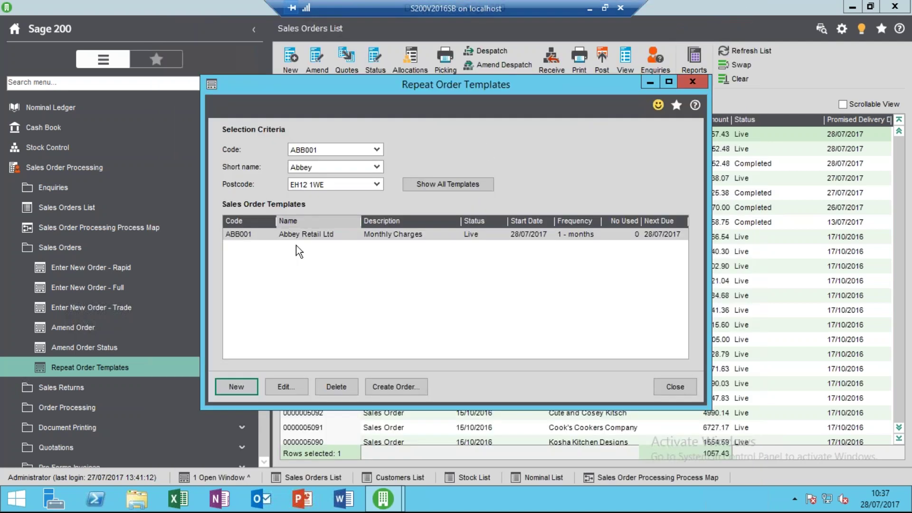
pyautogui.click(383, 237)
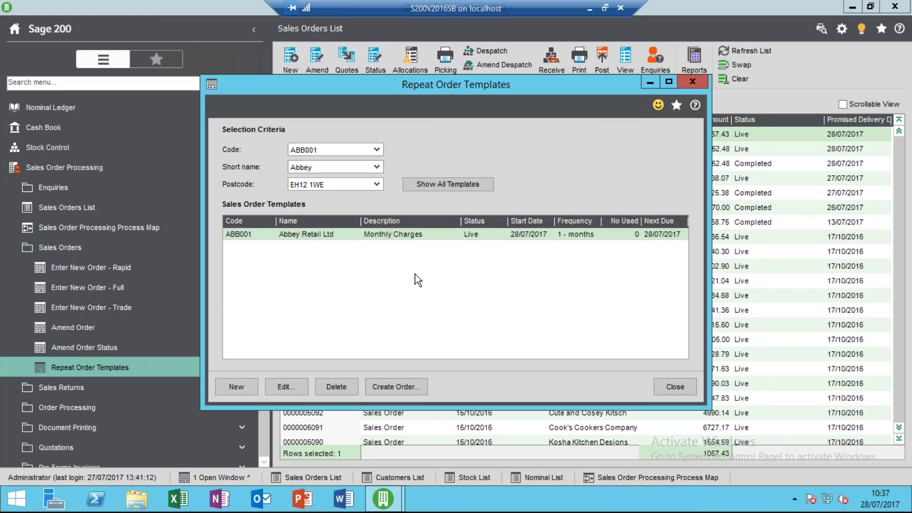
pyautogui.click(665, 384)
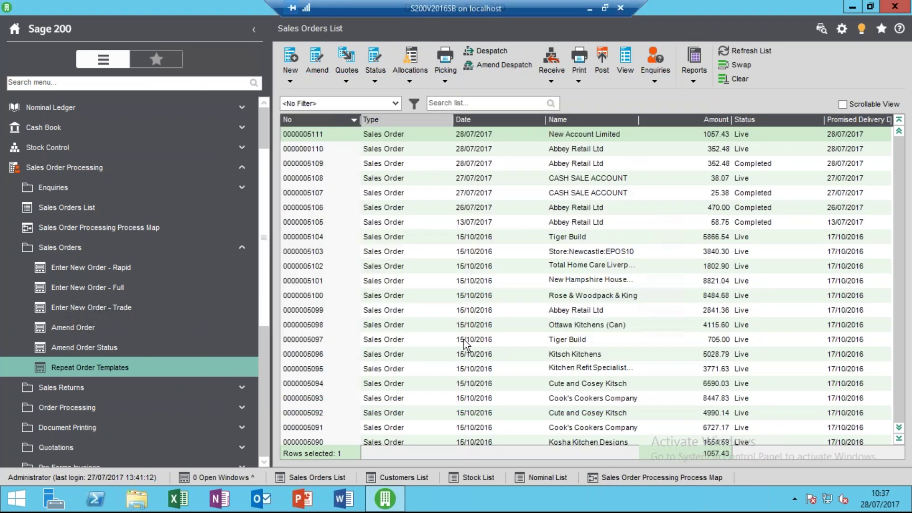
pyautogui.click(137, 373)
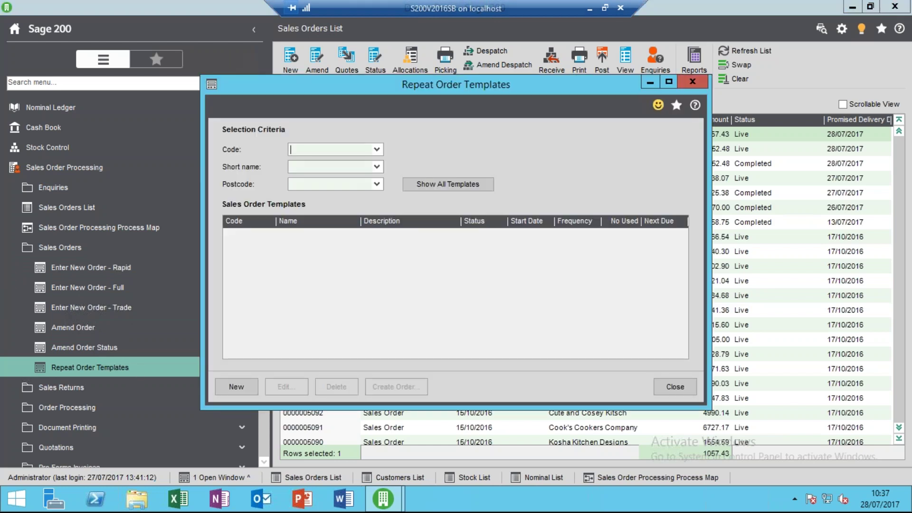
pyautogui.click(440, 183)
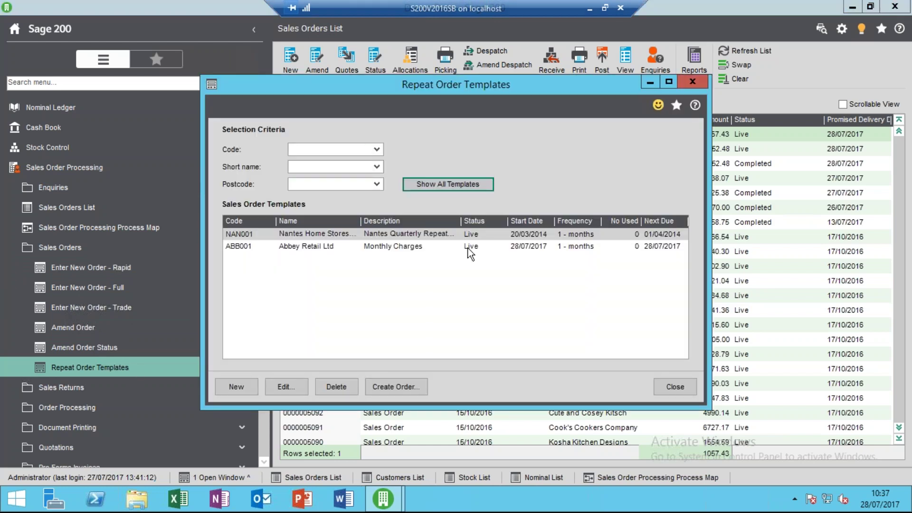
pyautogui.click(653, 224)
pyautogui.click(653, 224)
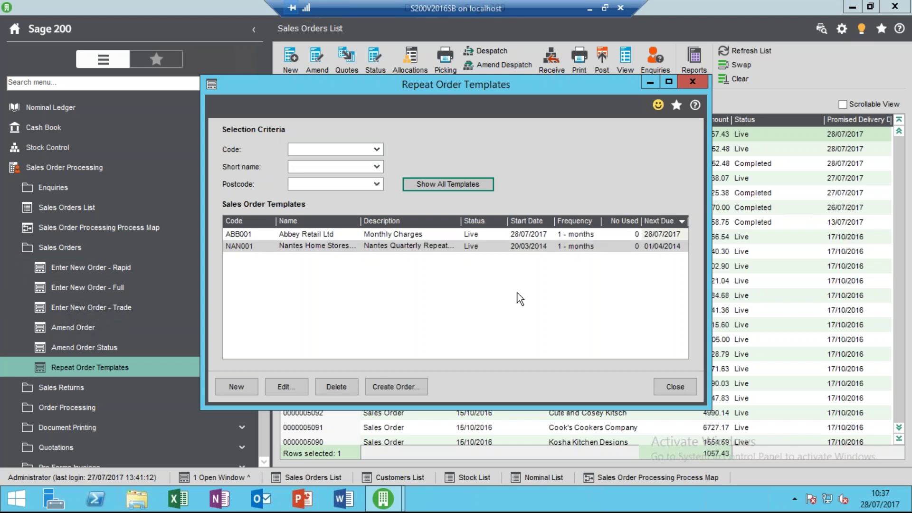
pyautogui.click(412, 234)
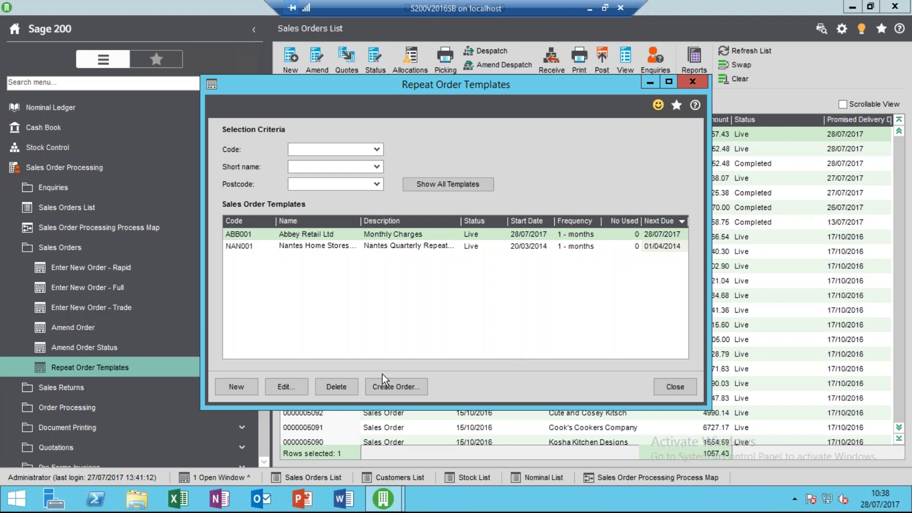
pyautogui.click(392, 387)
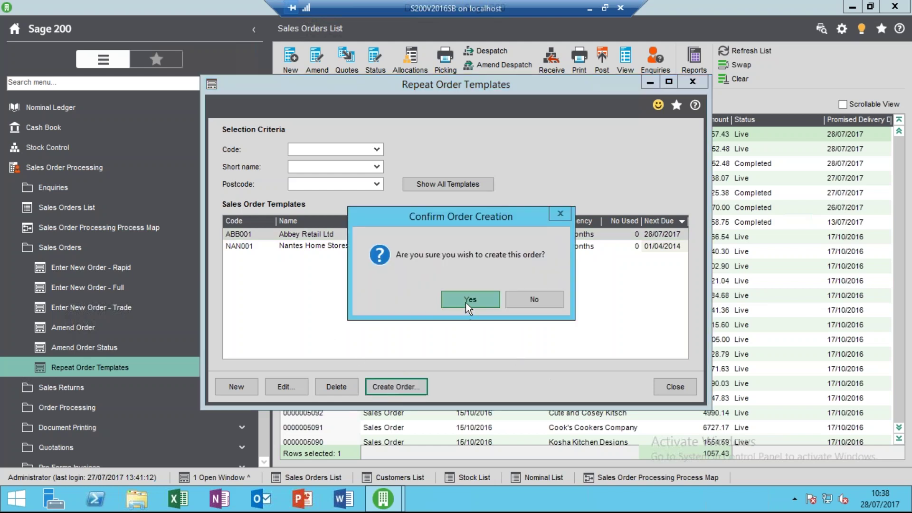
pyautogui.click(466, 302)
pyautogui.click(357, 292)
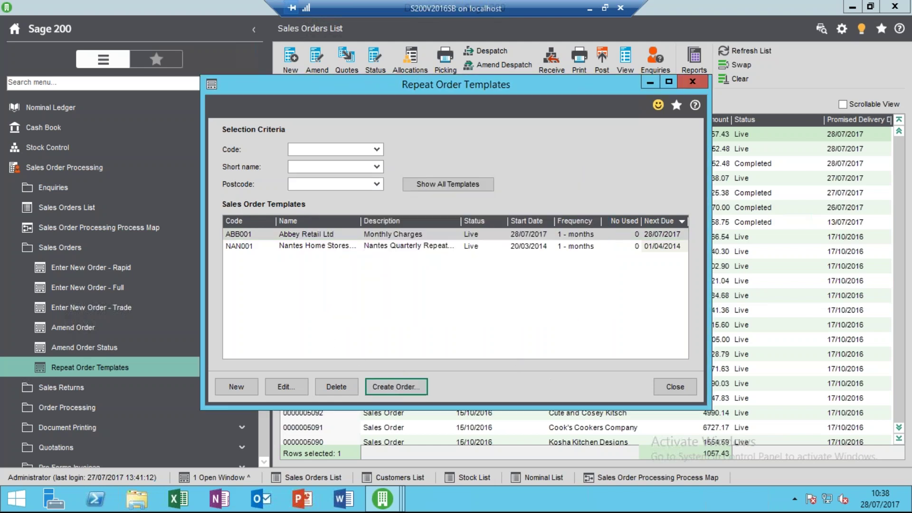
pyautogui.click(404, 292)
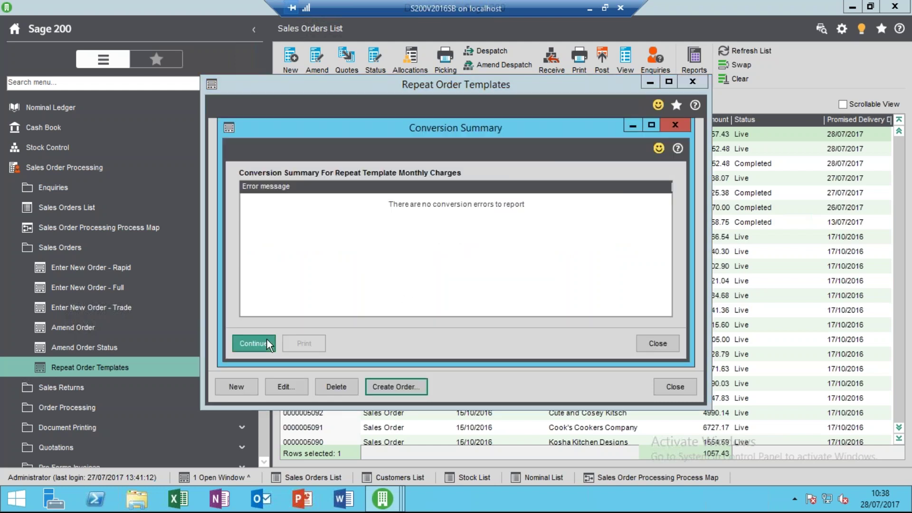
pyautogui.click(266, 338)
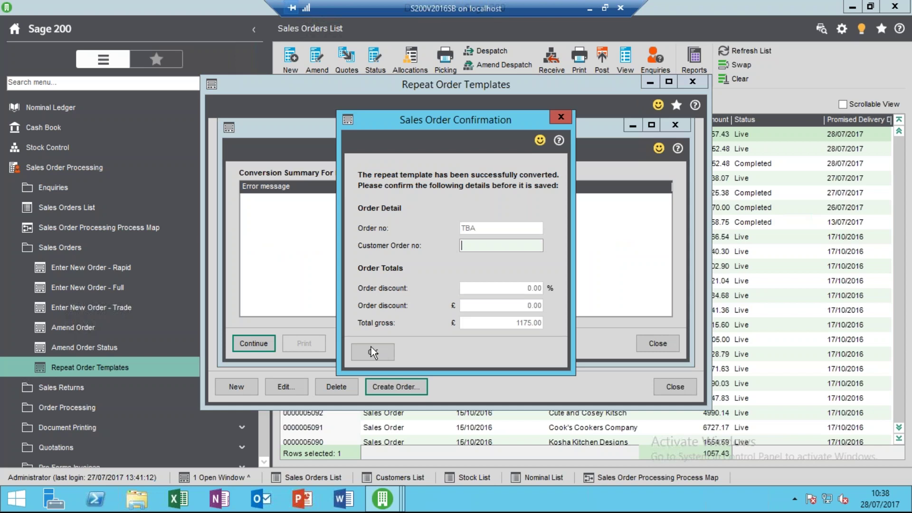
pyautogui.click(371, 350)
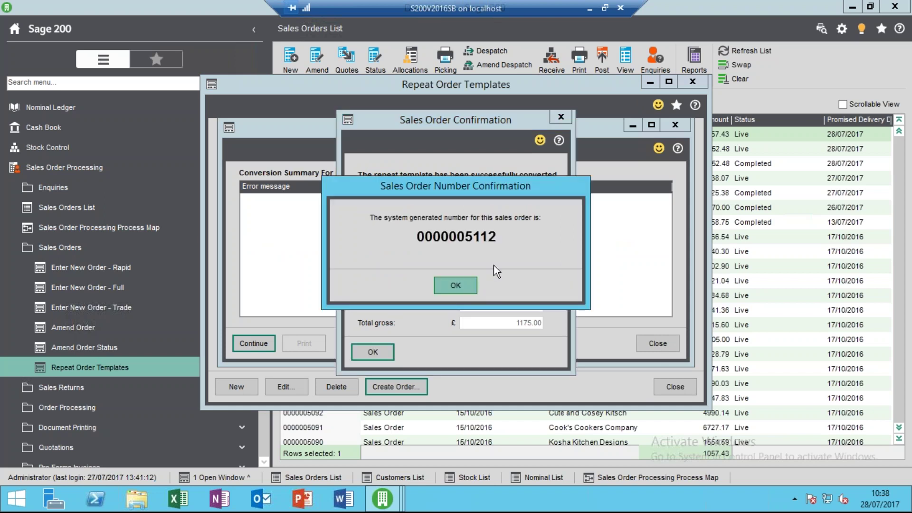
pyautogui.click(459, 287)
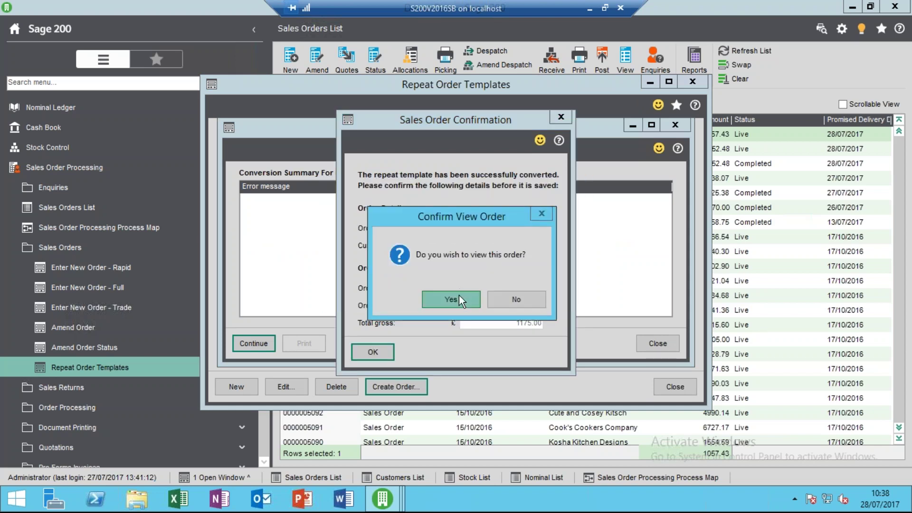
pyautogui.click(458, 299)
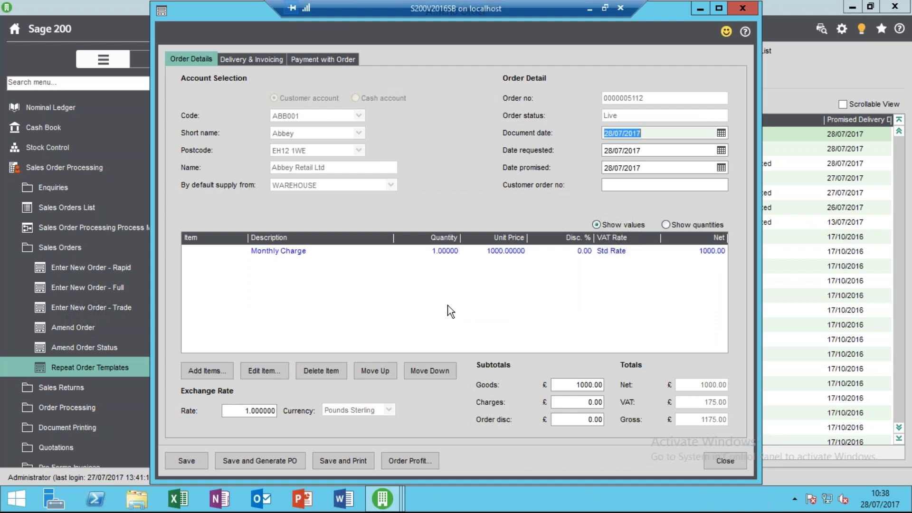
# Save the 1175.00 order and refresh the Sales Orders List to show it.
pyautogui.click(190, 463)
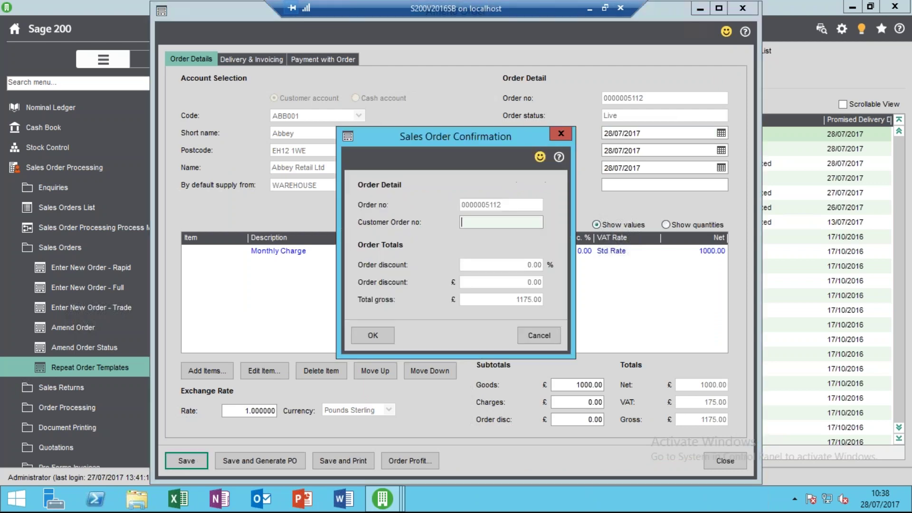
pyautogui.click(371, 339)
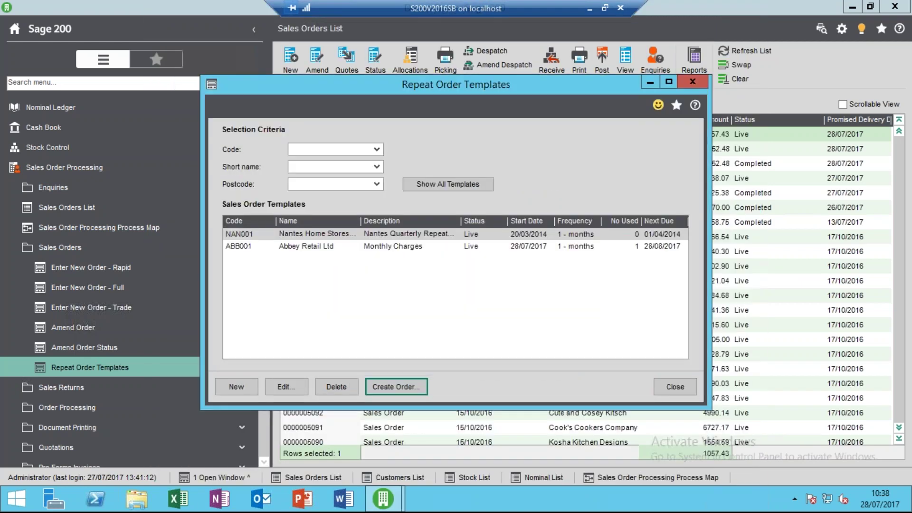
pyautogui.click(664, 384)
pyautogui.click(748, 50)
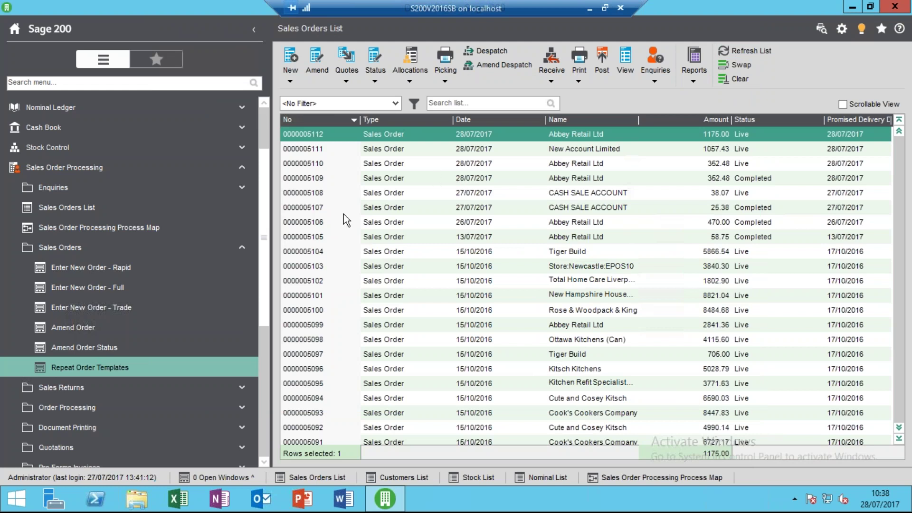
# Print the invoice for Abbey Retail's 1175.00 monthly charge order via the process map.
pyautogui.click(204, 232)
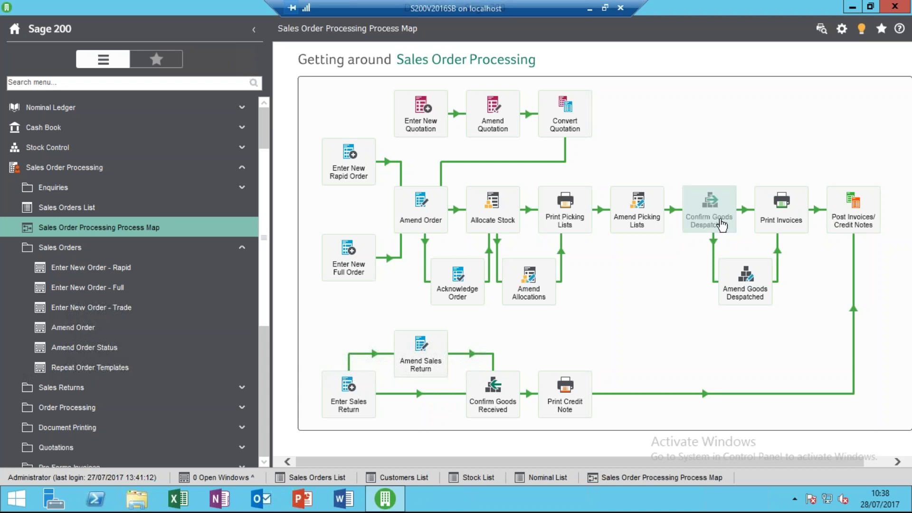
pyautogui.click(785, 209)
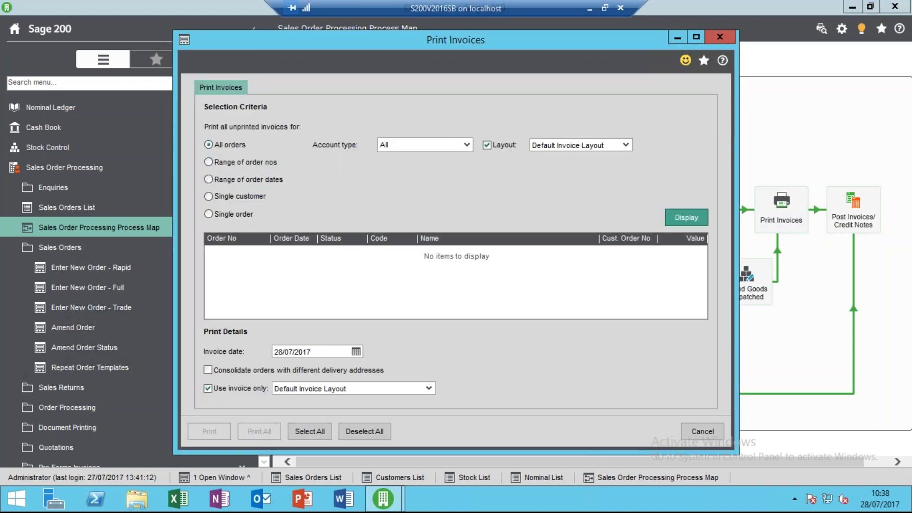
pyautogui.click(680, 219)
pyautogui.click(562, 254)
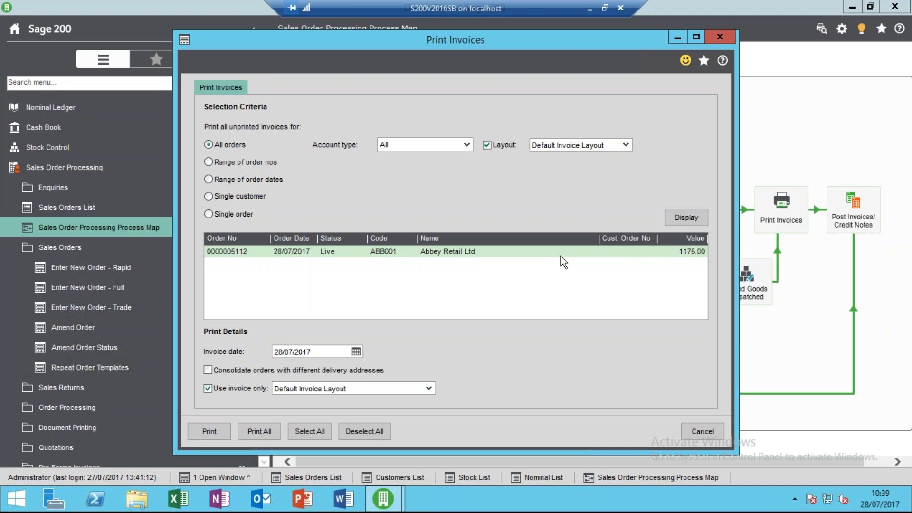
pyautogui.press('Return')
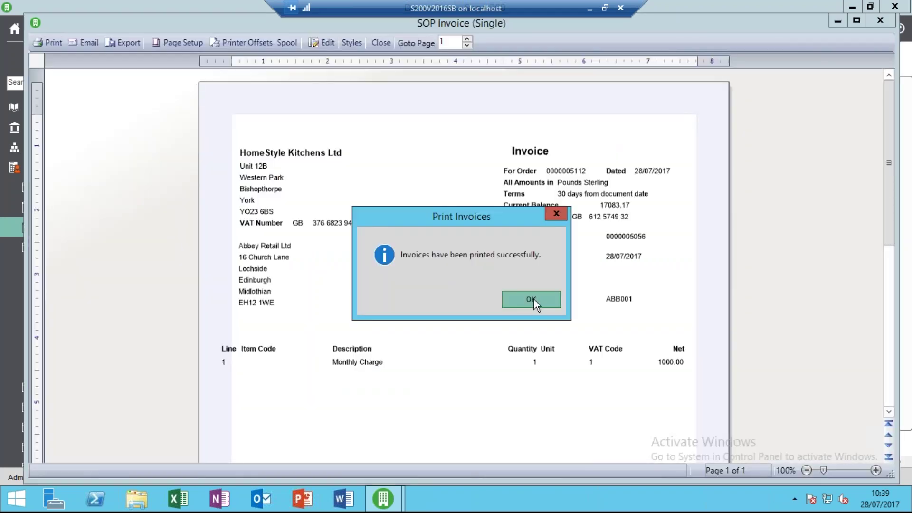
pyautogui.click(532, 299)
pyautogui.click(379, 42)
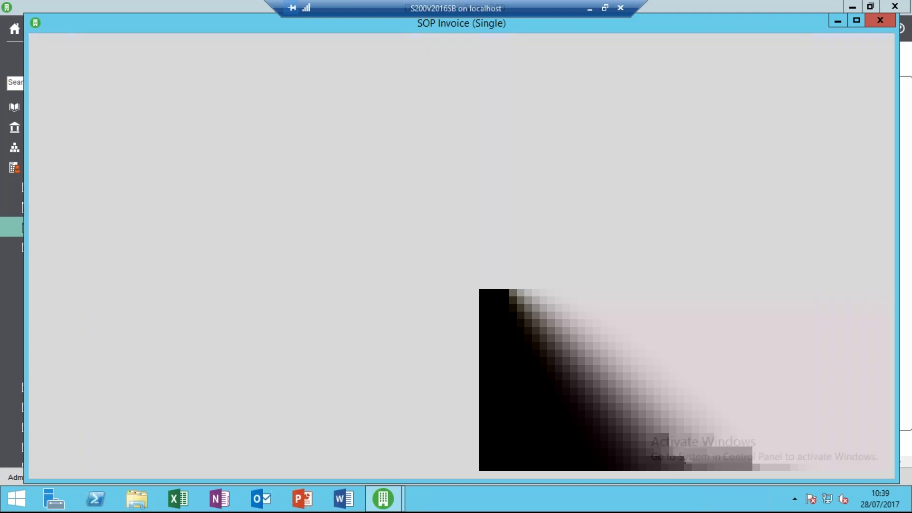
# Close Print Invoices and start a New Order Full from the Sales Orders List.
pyautogui.click(692, 424)
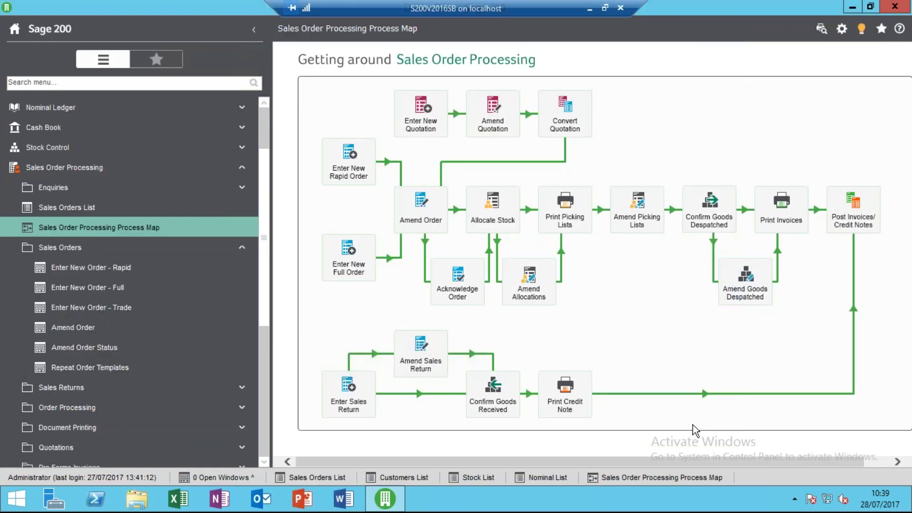
pyautogui.click(172, 207)
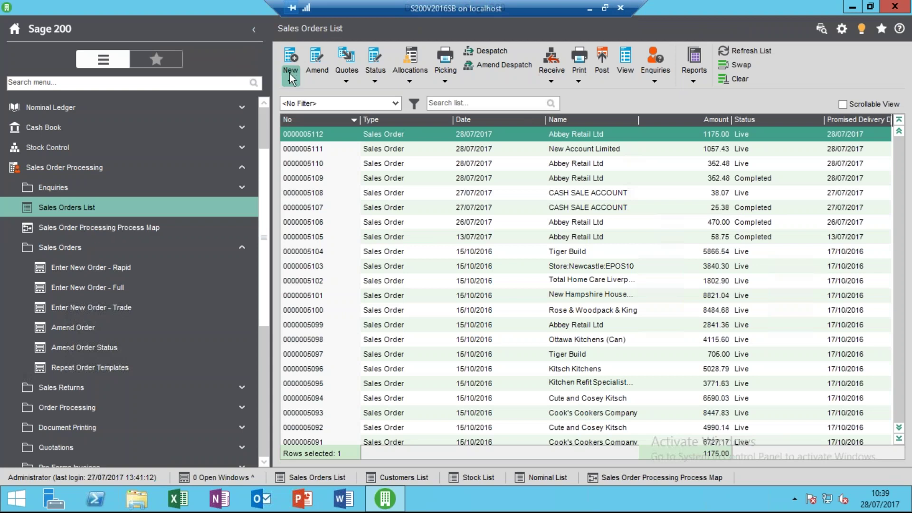
pyautogui.click(290, 82)
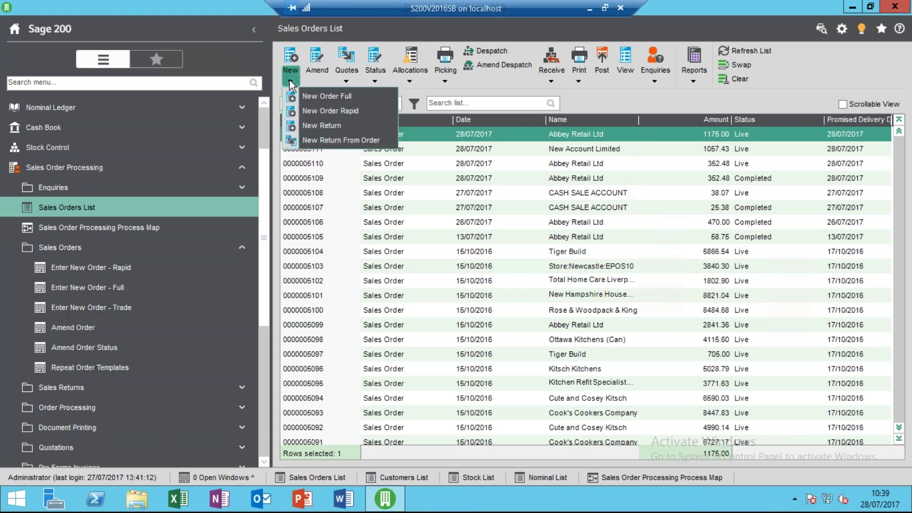
pyautogui.click(316, 97)
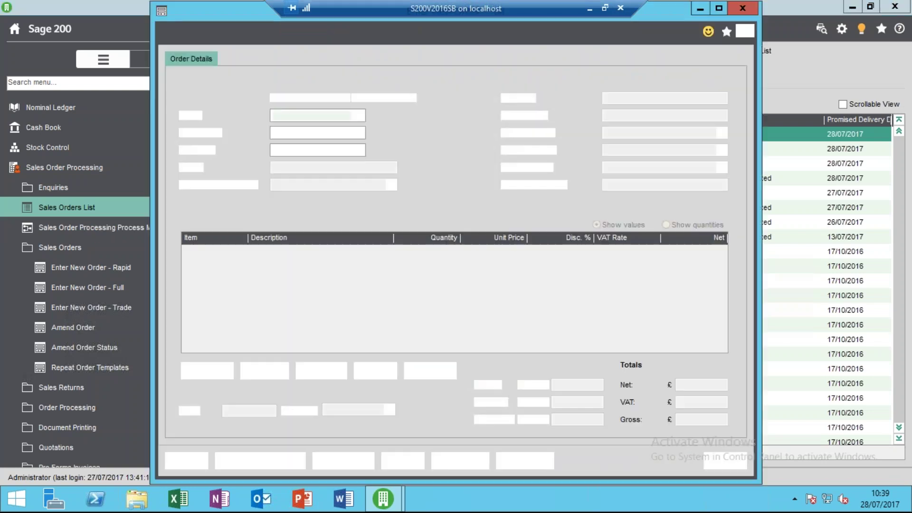
# Order 1 ABBuiltIn/15/0/2 at 299.98 for ABB001, totalling 352.48 gross.
pyautogui.click(358, 116)
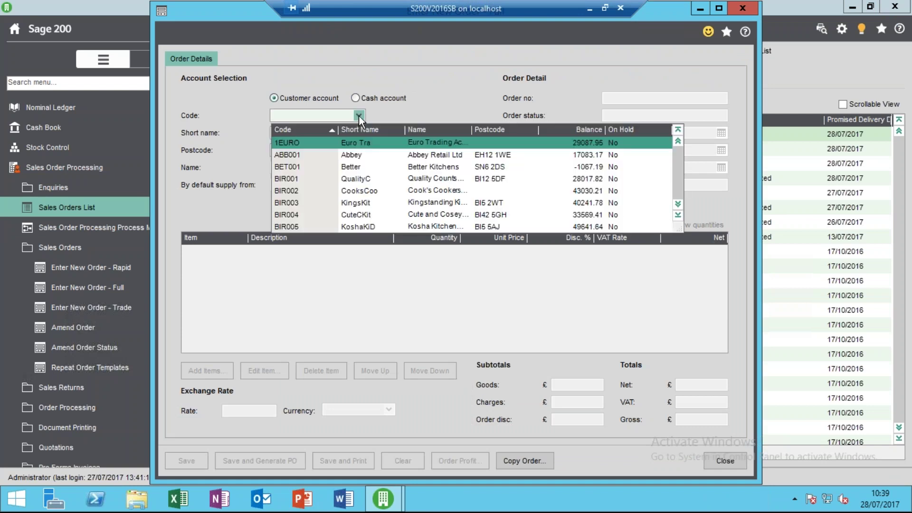
pyautogui.click(352, 158)
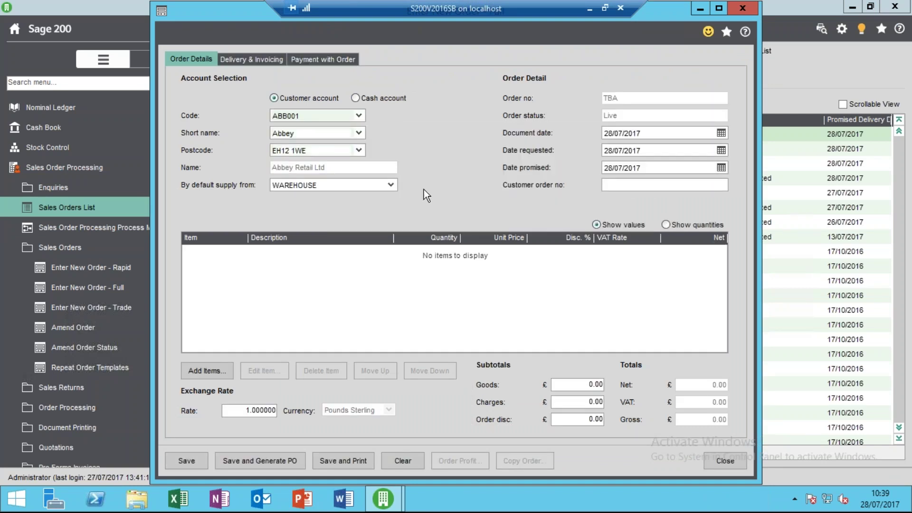
pyautogui.click(204, 371)
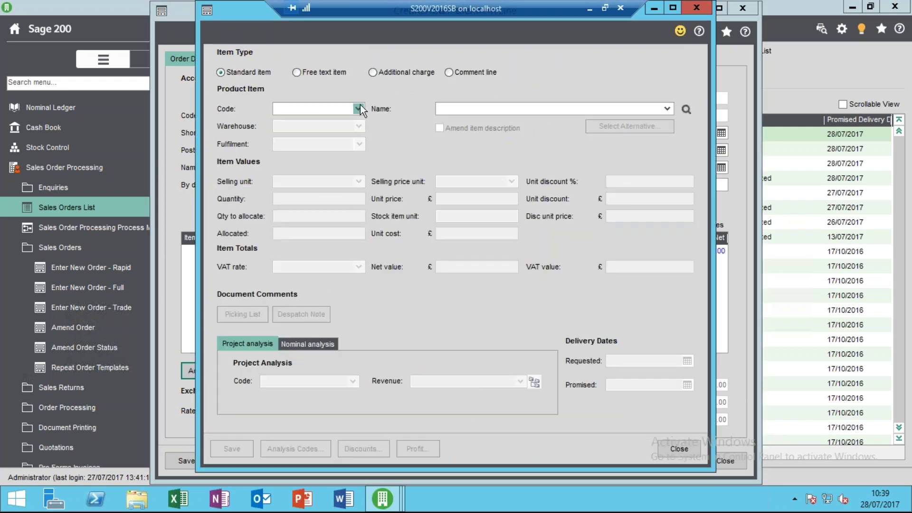
pyautogui.click(358, 108)
pyautogui.click(366, 148)
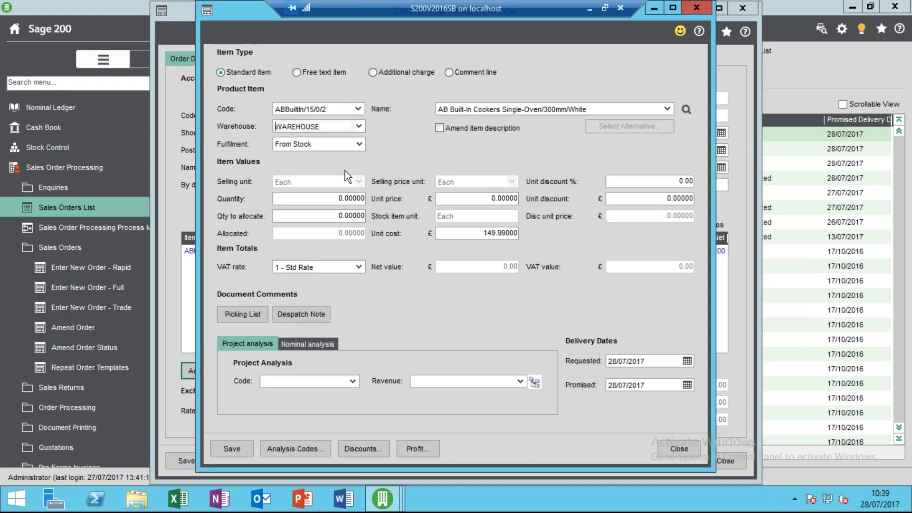
pyautogui.click(333, 198)
pyautogui.write('1')
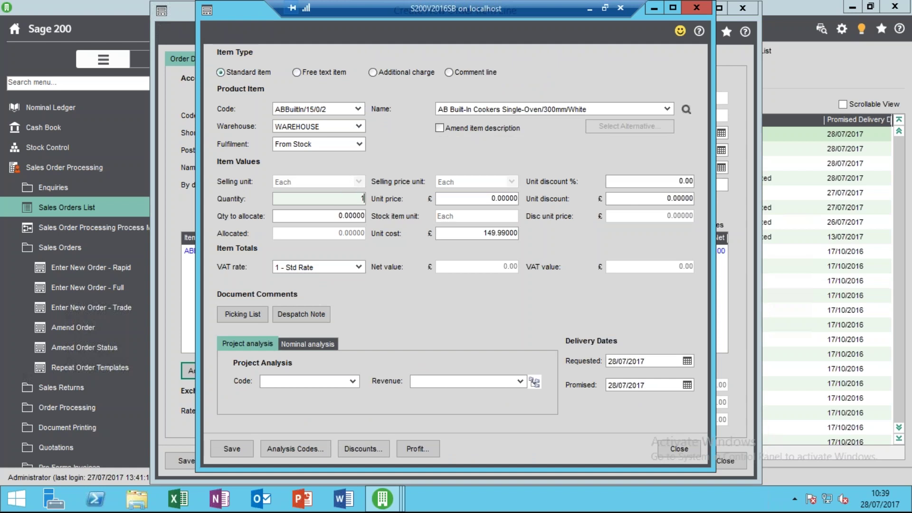
pyautogui.press('Tab')
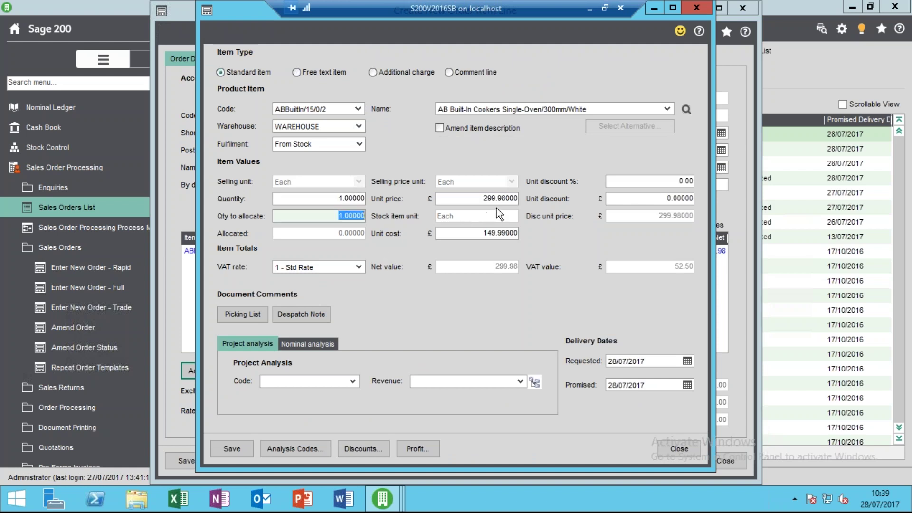
pyautogui.click(243, 448)
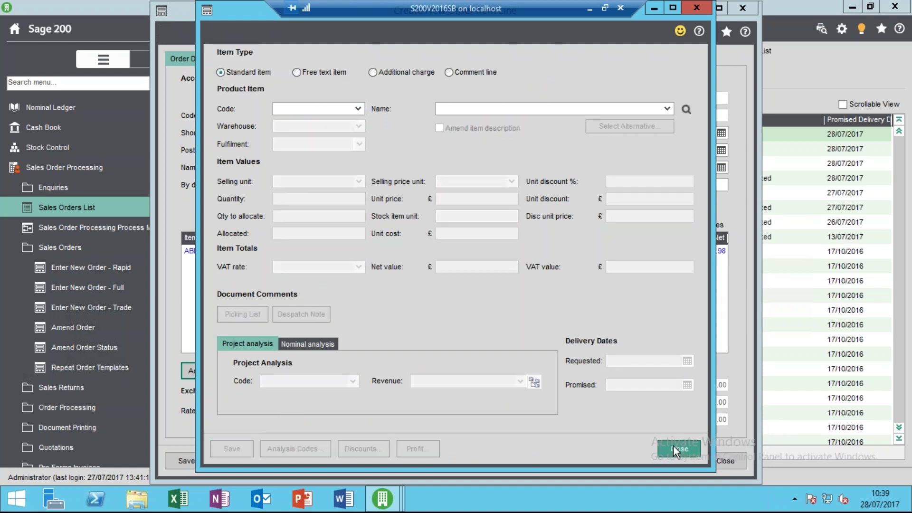
pyautogui.click(676, 446)
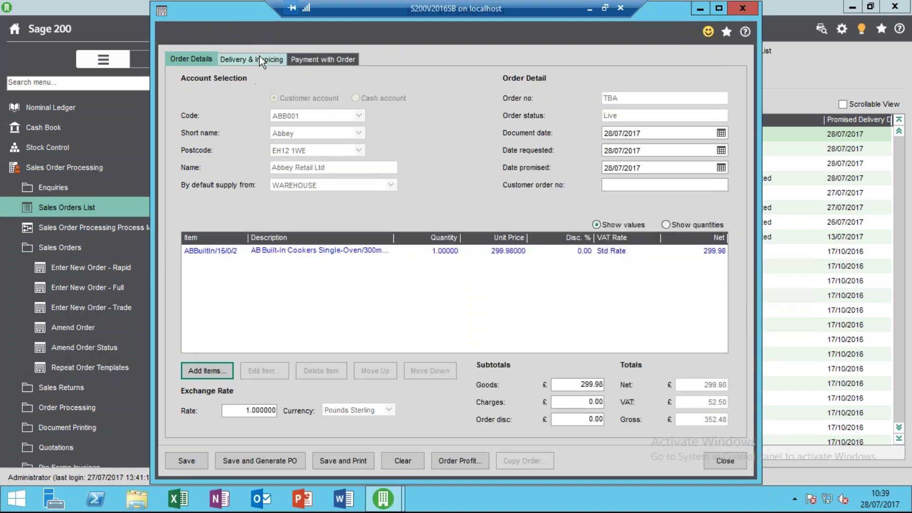
# Tick Record payment with order and choose Online Card Payment as the method.
pyautogui.click(306, 57)
pyautogui.click(223, 99)
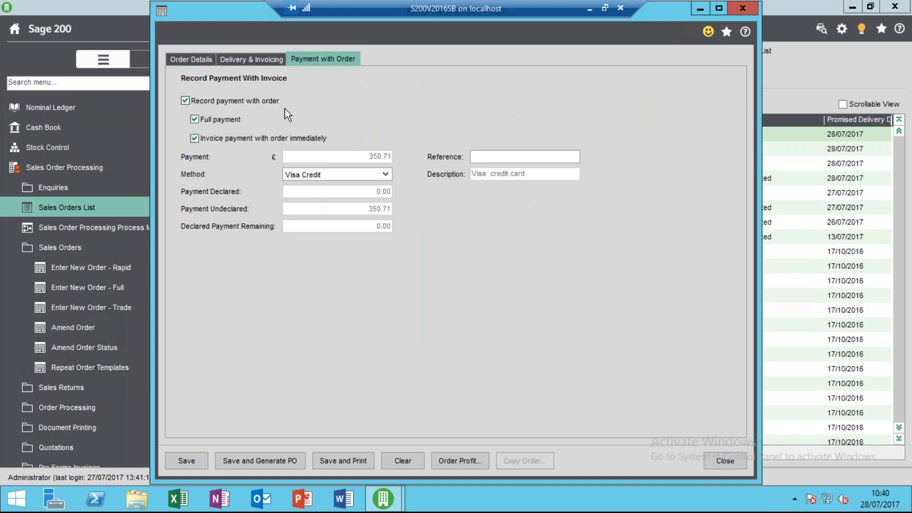
pyautogui.doubleClick(194, 119)
pyautogui.click(385, 174)
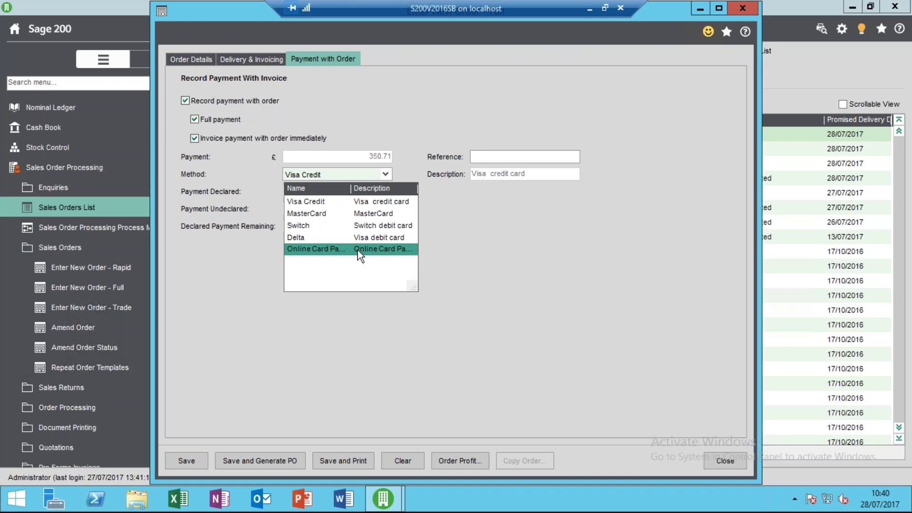
pyautogui.click(358, 249)
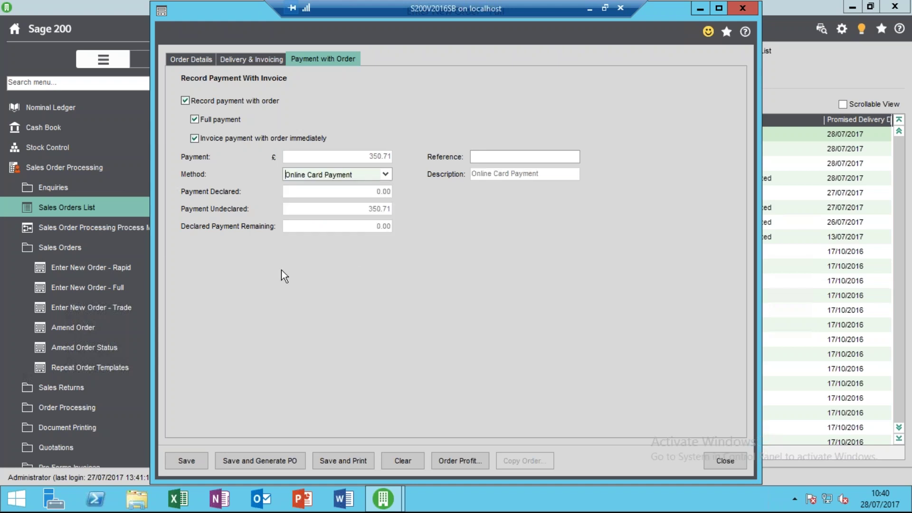
pyautogui.click(192, 462)
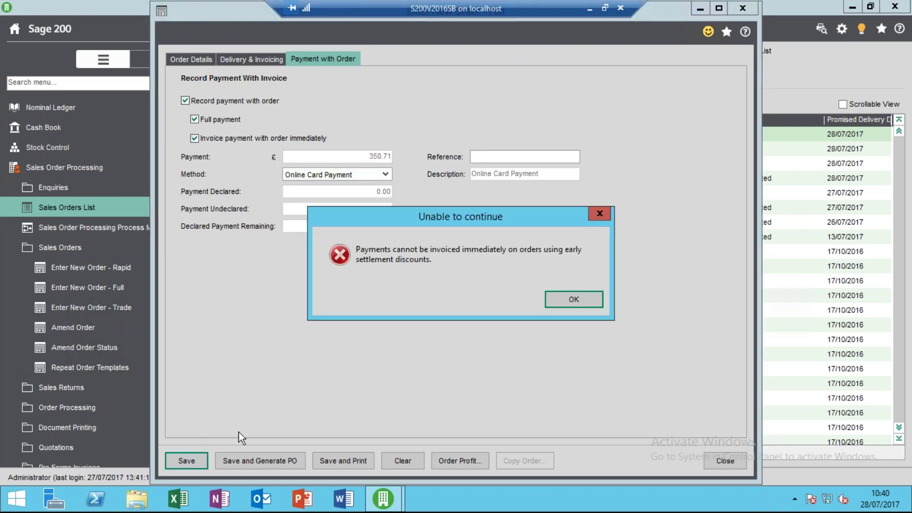
pyautogui.click(566, 298)
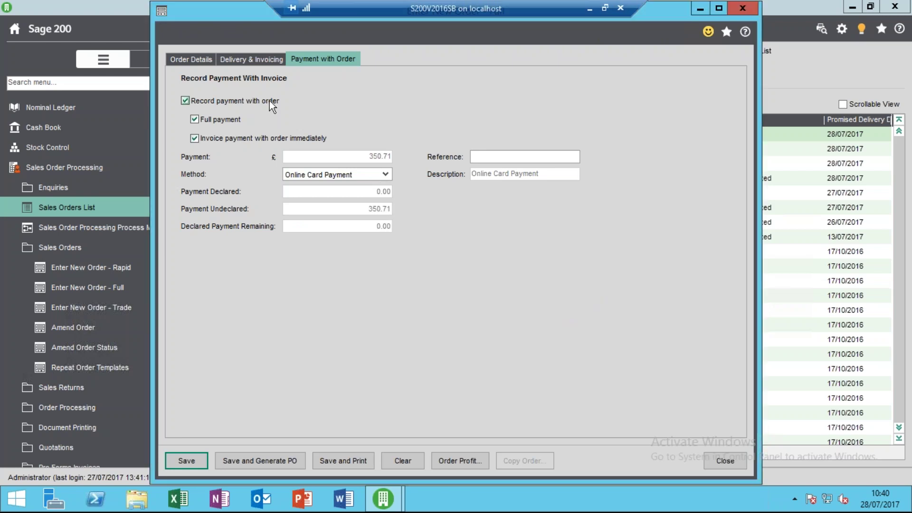
# Set the early settlement discount percentage and days to 0, then save the order.
pyautogui.click(260, 59)
pyautogui.doubleClick(506, 285)
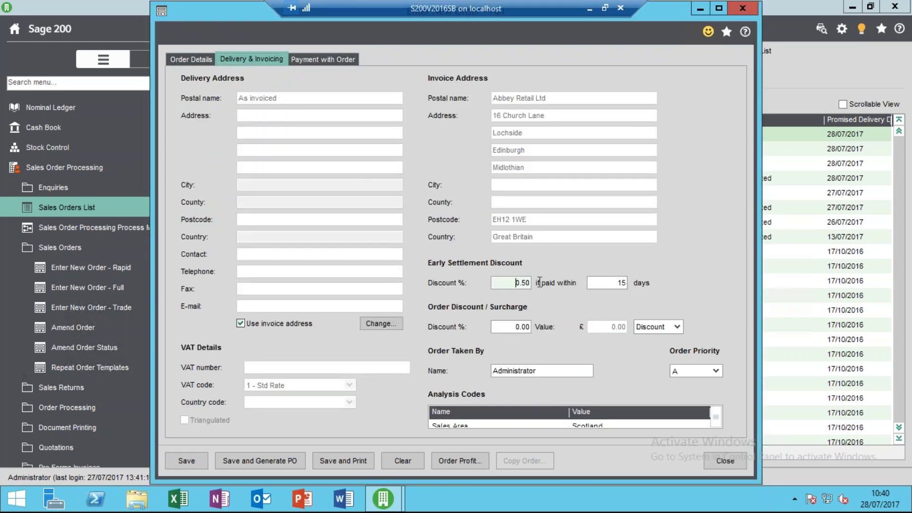
pyautogui.write('0')
pyautogui.press('Tab')
pyautogui.write('0')
pyautogui.press('Tab')
pyautogui.click(321, 60)
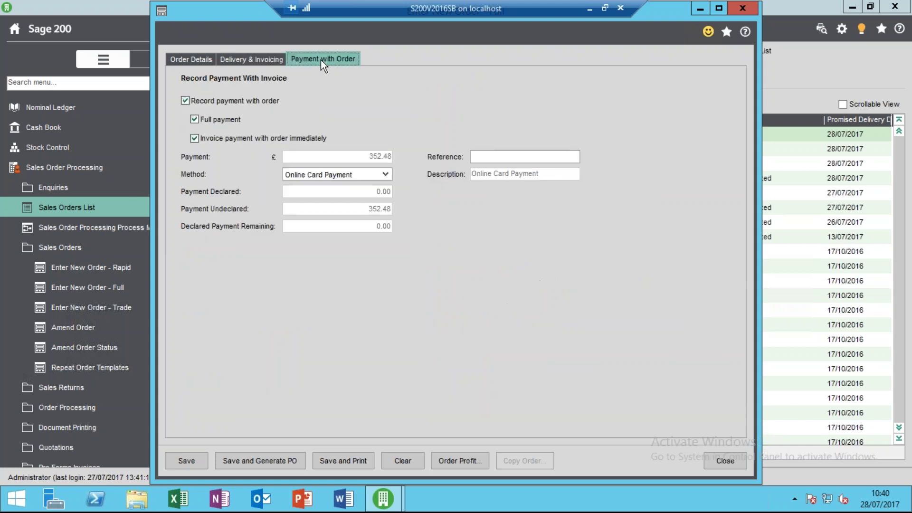
pyautogui.click(186, 460)
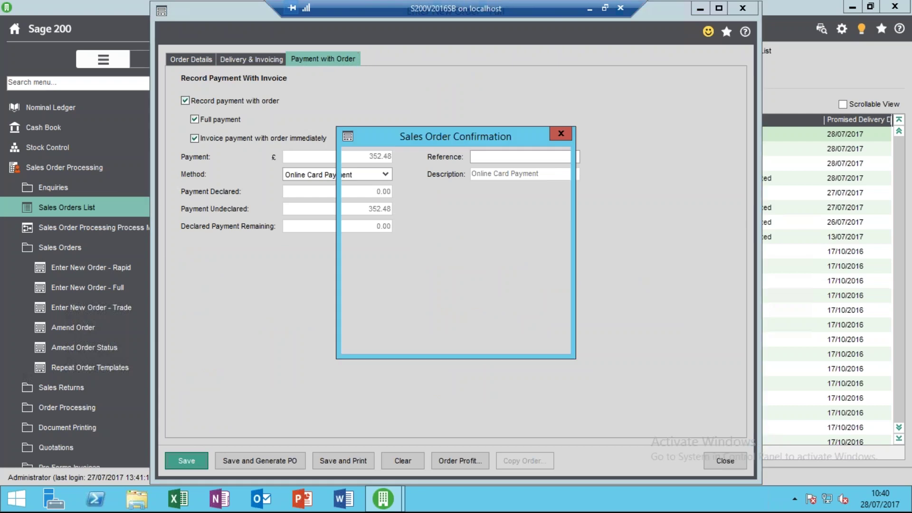
# Confirm the order, then enter a Visa card's number and security code.
pyautogui.write('123123')
pyautogui.click(378, 336)
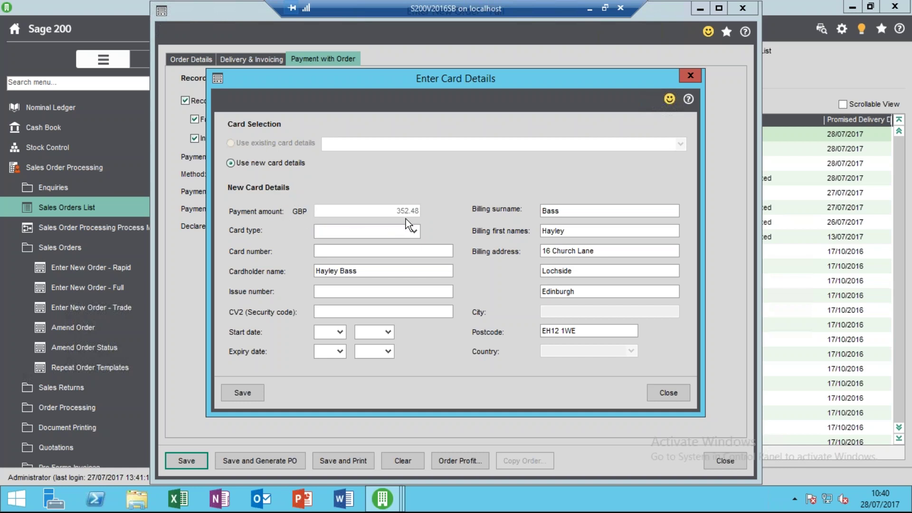
pyautogui.click(413, 231)
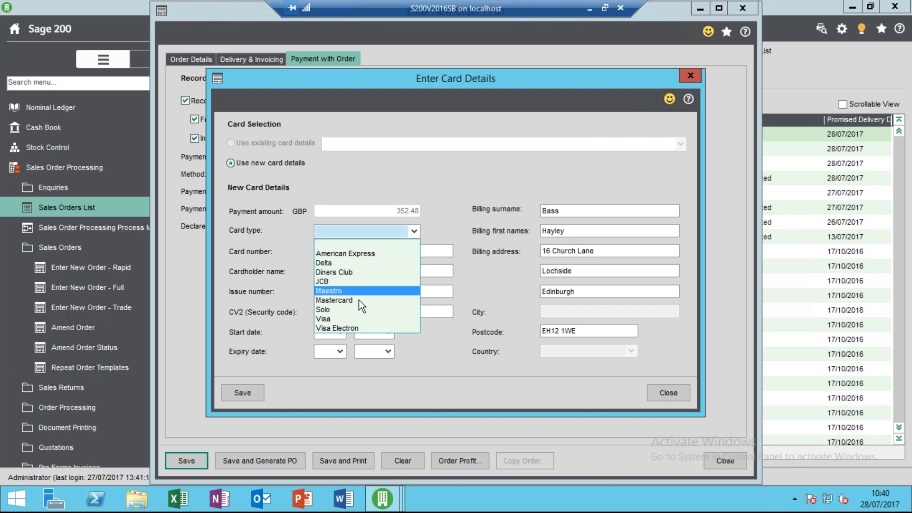
pyautogui.click(333, 319)
pyautogui.click(368, 251)
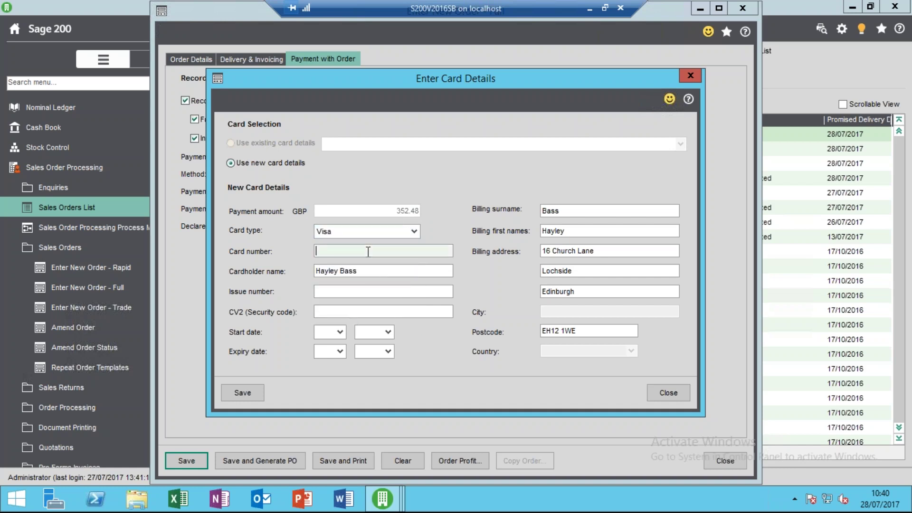
pyautogui.write('123456781234')
pyautogui.click(372, 270)
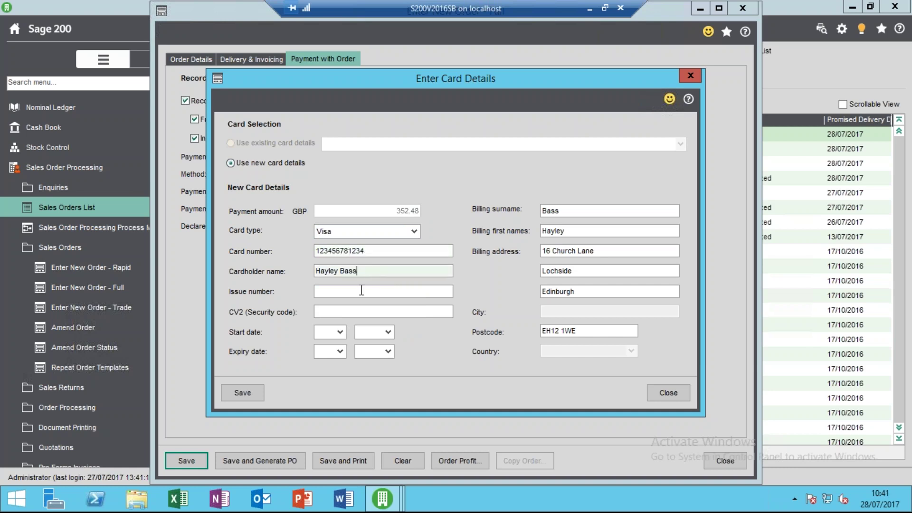
pyautogui.click(361, 295)
pyautogui.press('Tab')
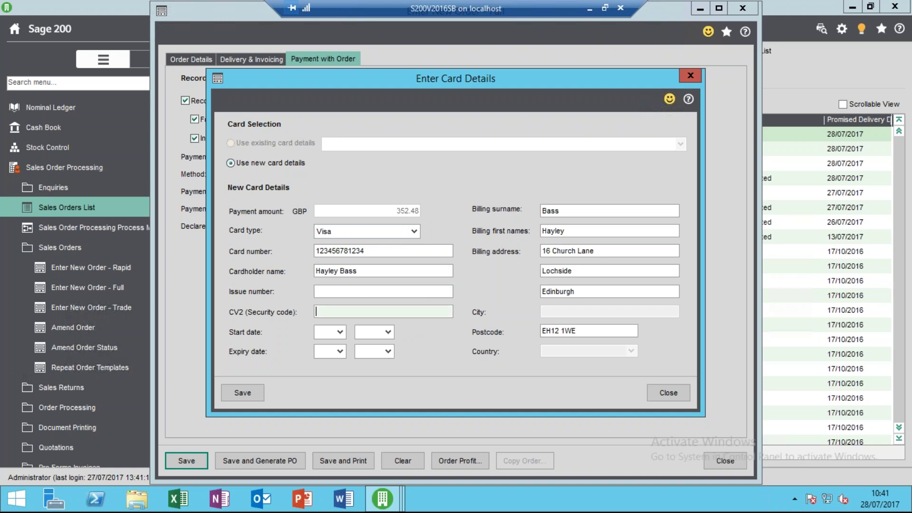
pyautogui.write('123')
# Set the card start date to 01/2017 and expiry date to 01/2019.
pyautogui.click(339, 332)
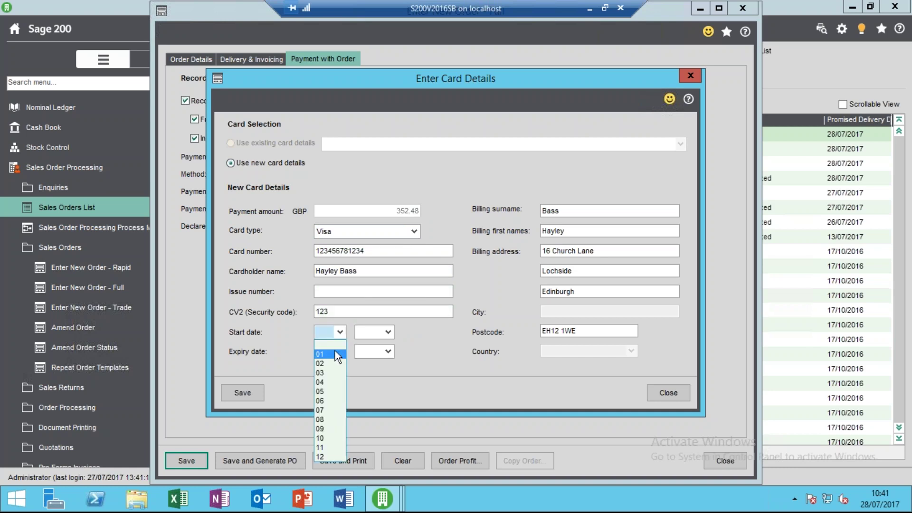
pyautogui.click(335, 354)
pyautogui.click(388, 332)
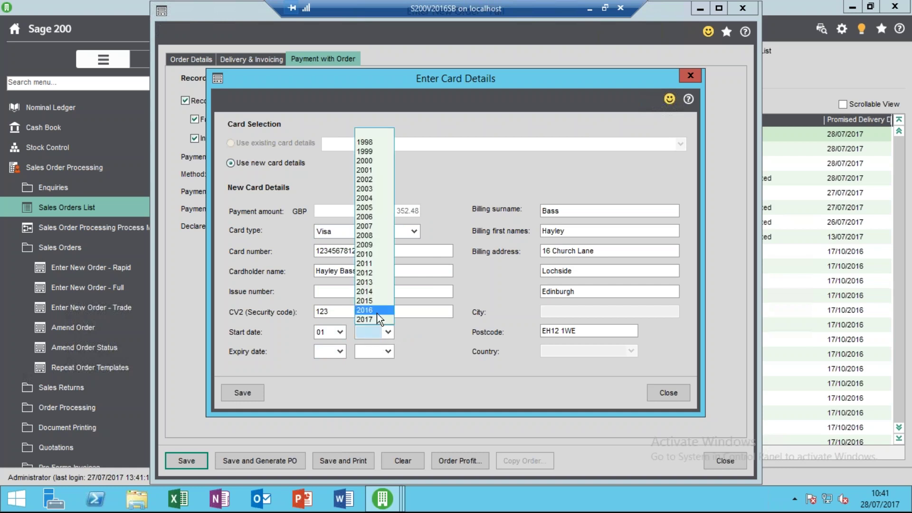
pyautogui.click(365, 319)
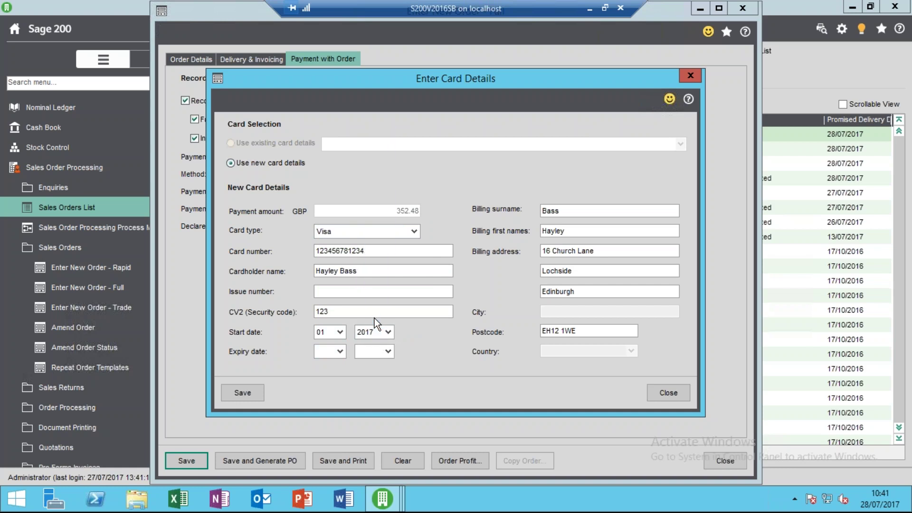
pyautogui.click(340, 351)
pyautogui.click(326, 377)
pyautogui.click(386, 351)
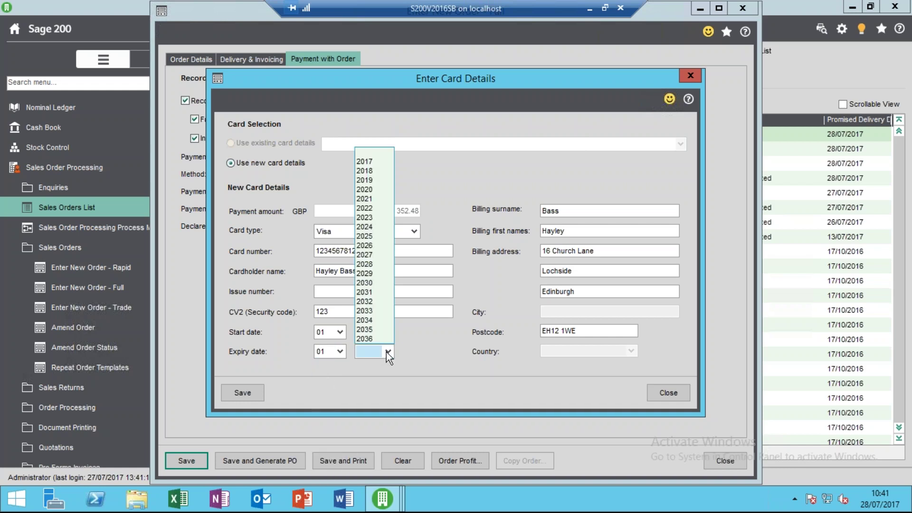
pyautogui.click(380, 181)
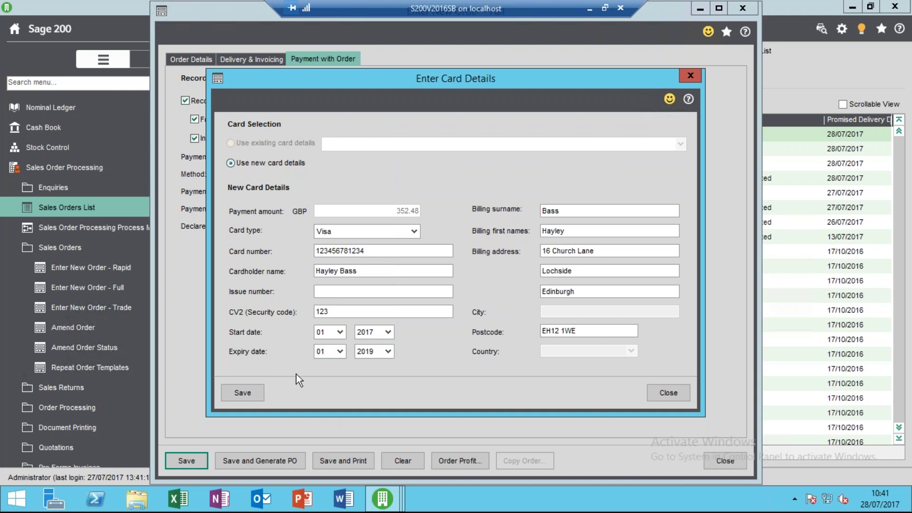
# Try saving the card details, then discard them after the card processing error.
pyautogui.click(235, 391)
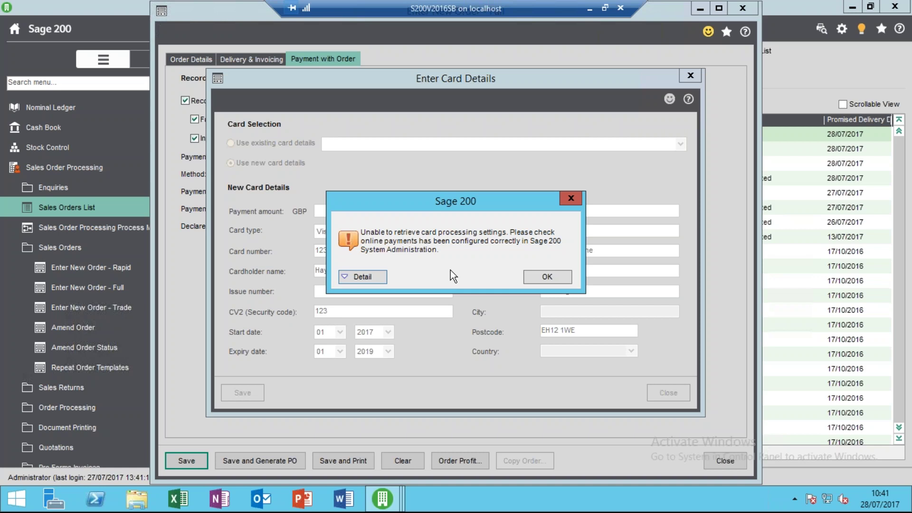
pyautogui.click(549, 277)
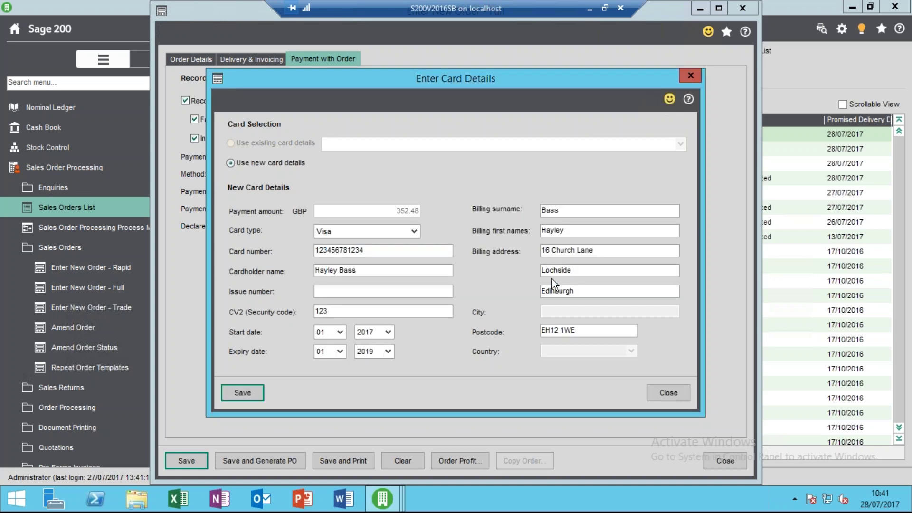
pyautogui.click(671, 398)
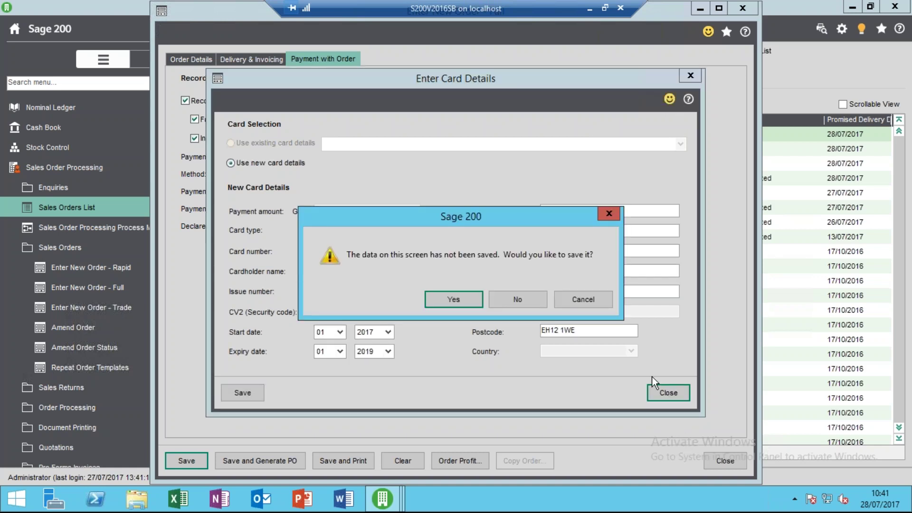
pyautogui.click(522, 304)
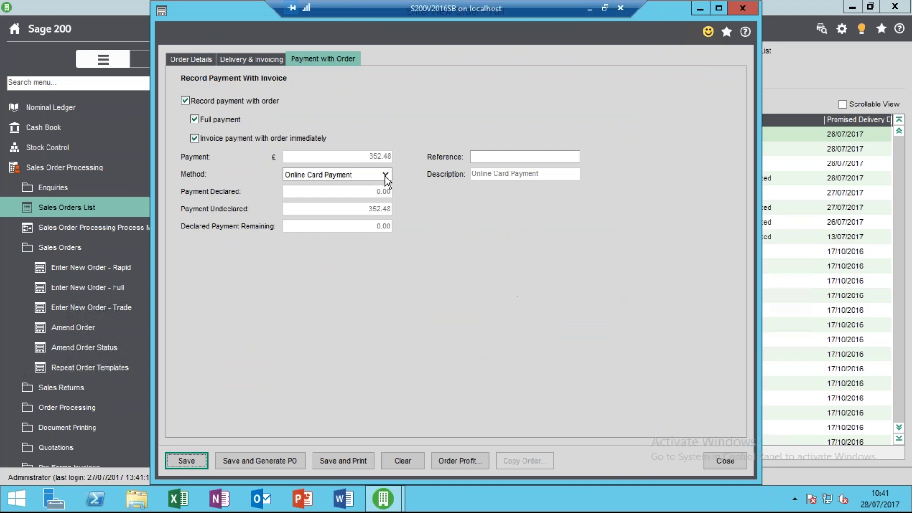
# Re-enable payment with order using Visa Credit, save, and acknowledge the order number.
pyautogui.click(256, 98)
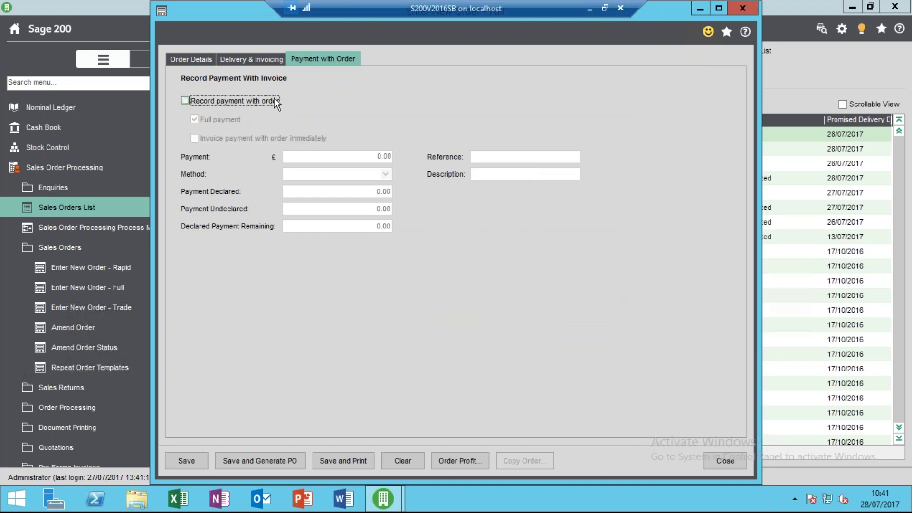
pyautogui.click(269, 99)
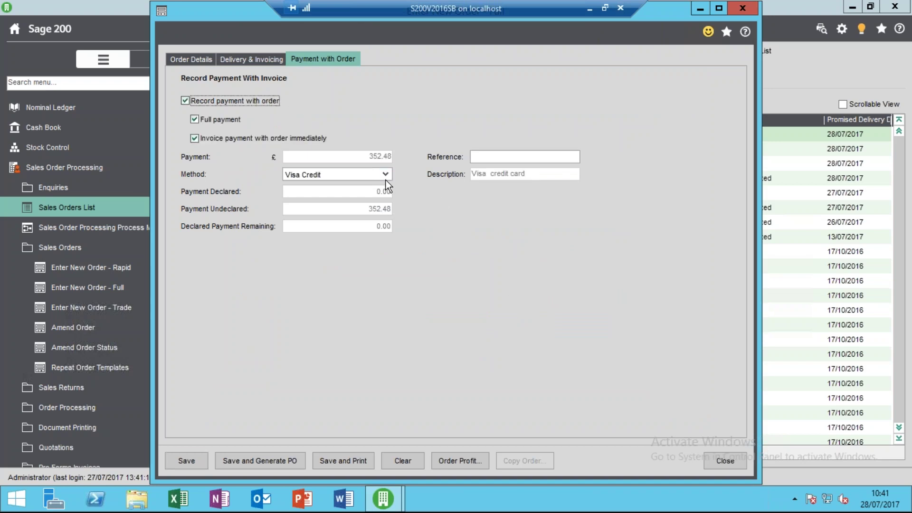
pyautogui.click(384, 174)
pyautogui.click(352, 200)
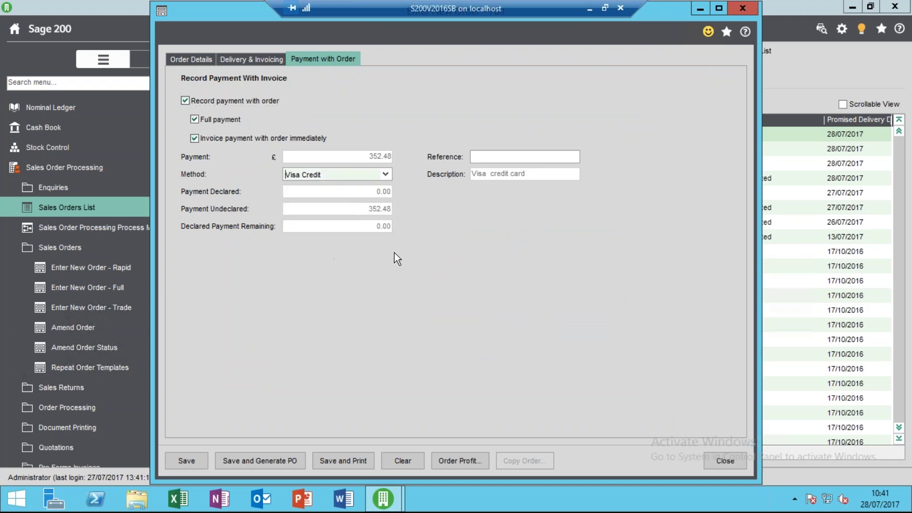
pyautogui.click(185, 460)
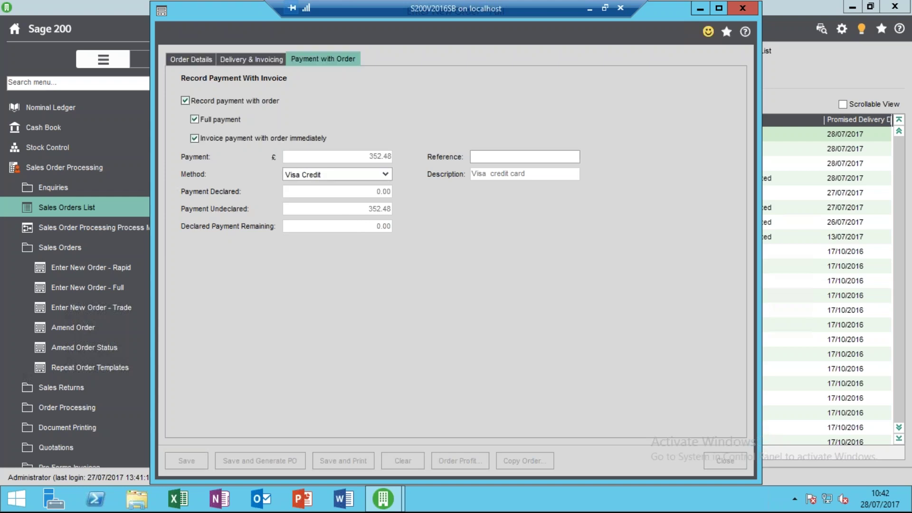
pyautogui.click(466, 287)
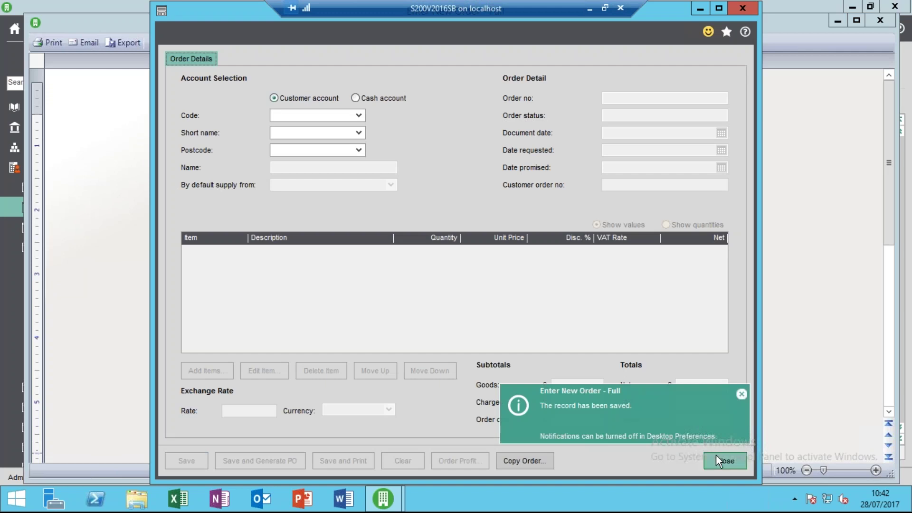
pyautogui.click(717, 457)
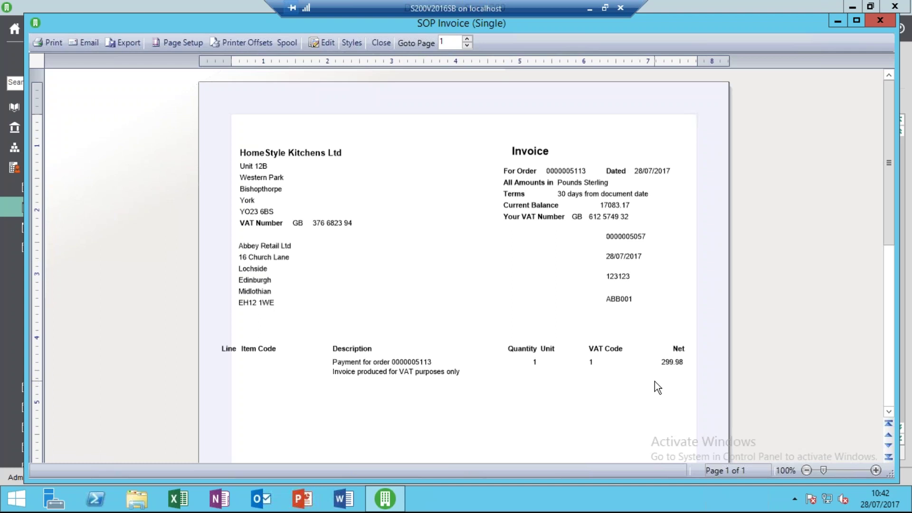
pyautogui.click(384, 44)
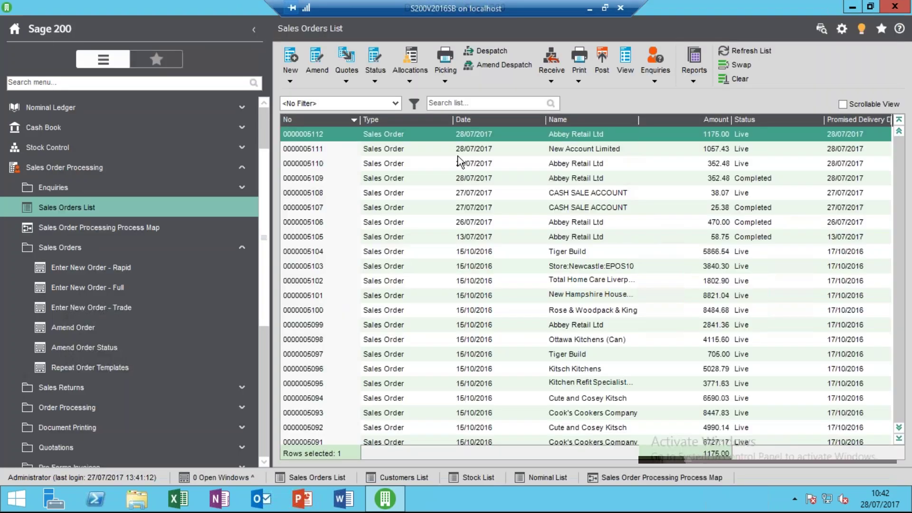
pyautogui.click(744, 51)
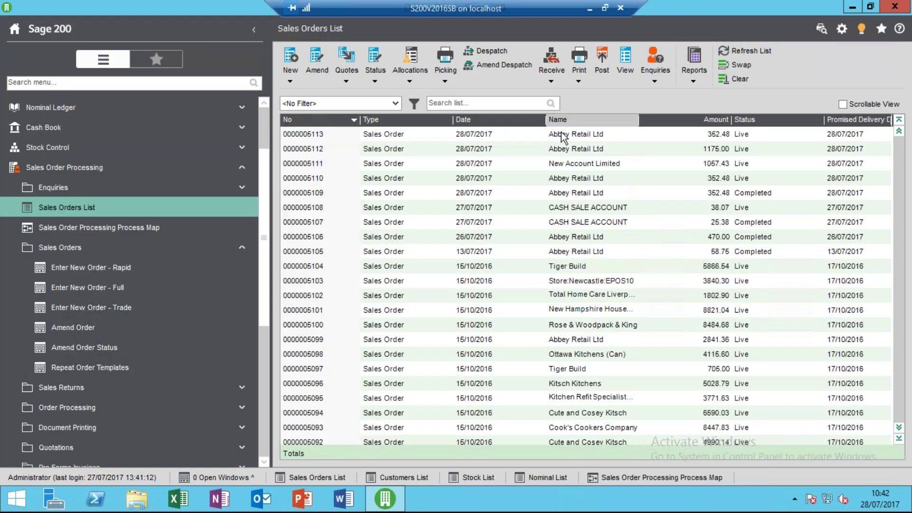
pyautogui.click(396, 137)
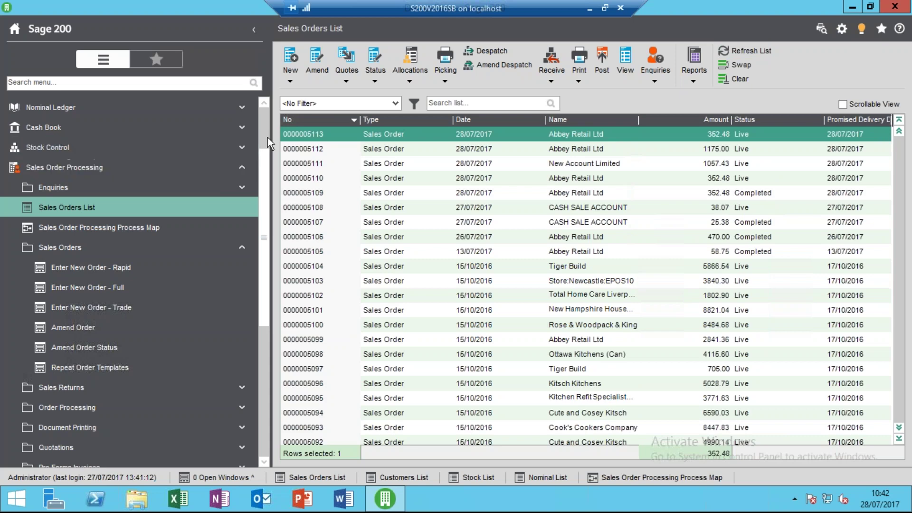
# Expand Sales Ledger and open the Customers List.
pyautogui.scroll(2, 268, 138)
pyautogui.click(242, 148)
pyautogui.click(224, 167)
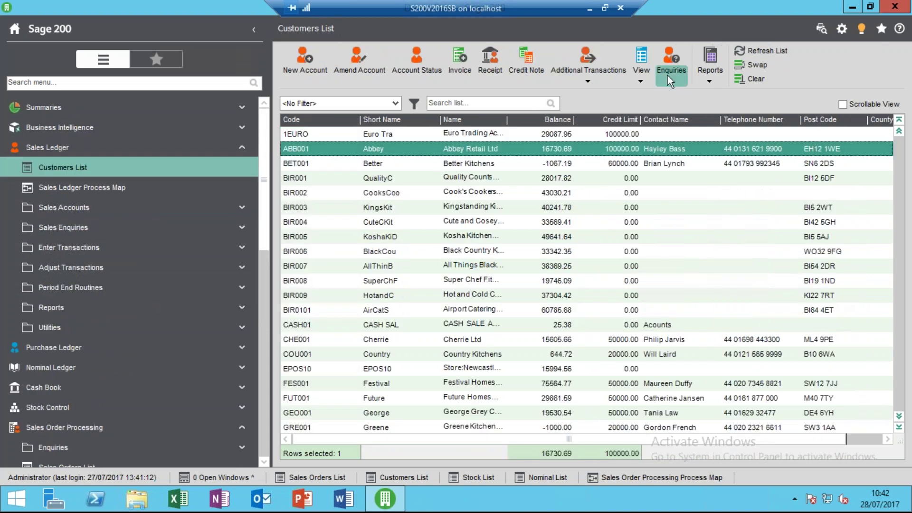
# Open Post Invoices and Credit Notes from the Order Processing group.
pyautogui.click(675, 82)
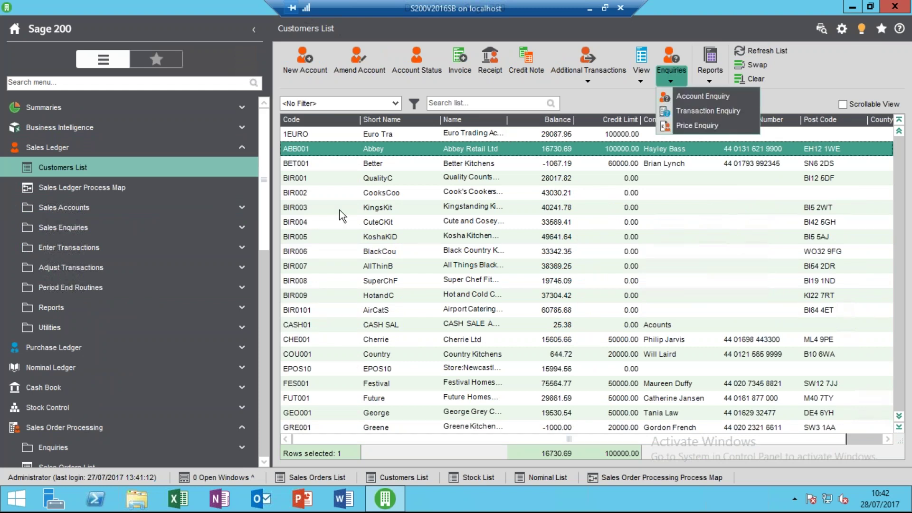
pyautogui.click(267, 327)
pyautogui.click(267, 327)
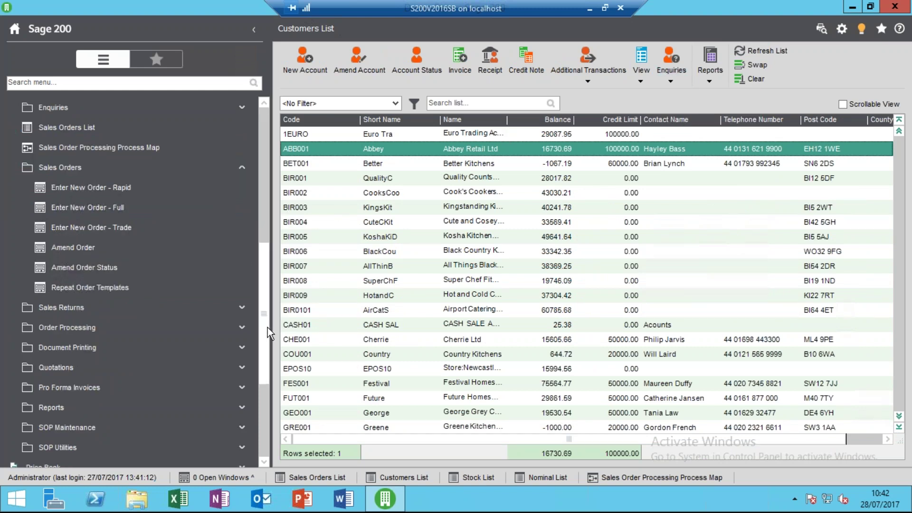
pyautogui.click(183, 179)
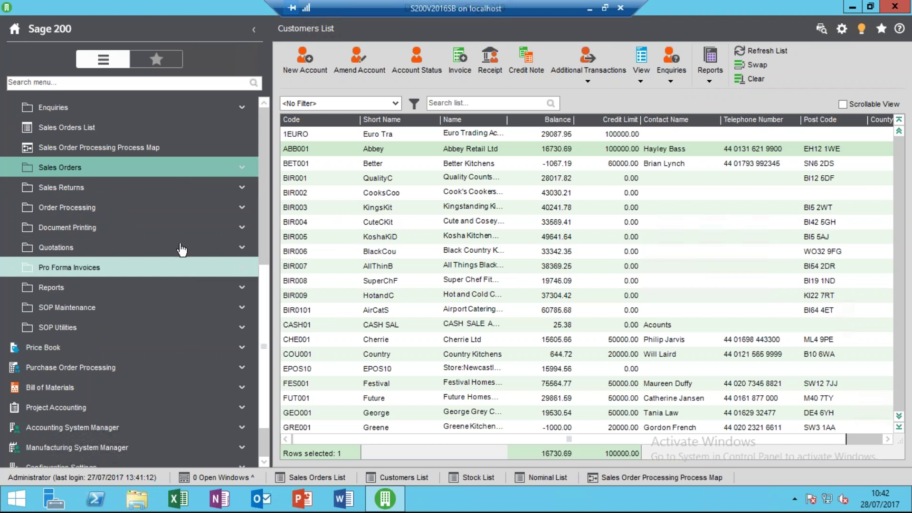
pyautogui.click(172, 207)
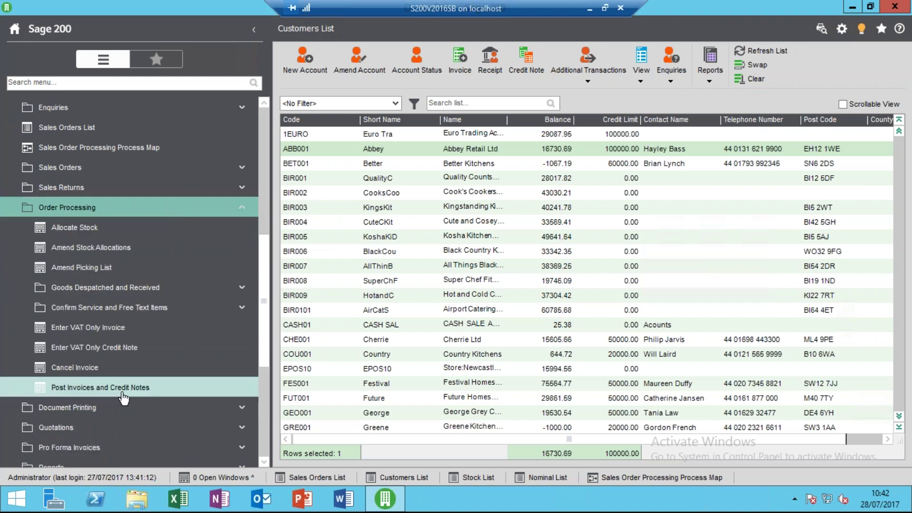
pyautogui.click(119, 387)
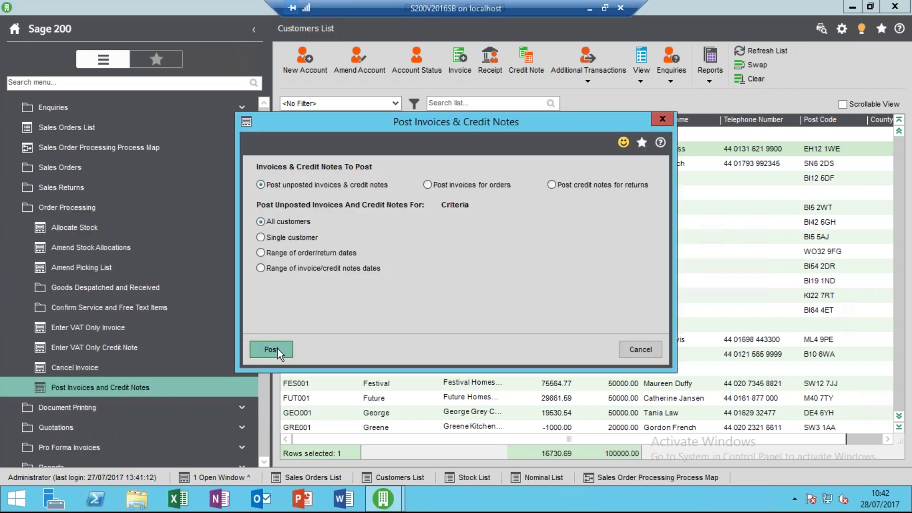
# Post all unposted invoices, close the report, and select Abbey Retail's customer account.
pyautogui.click(277, 349)
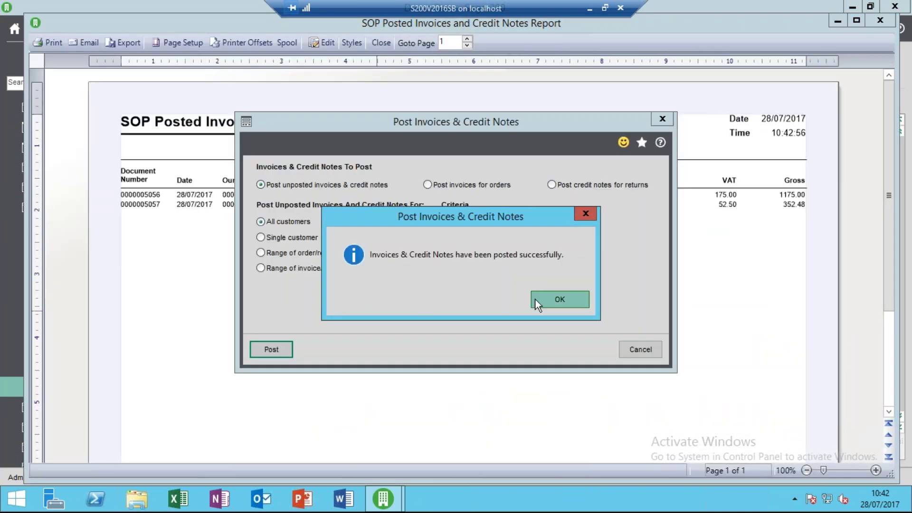
pyautogui.click(557, 299)
pyautogui.click(632, 352)
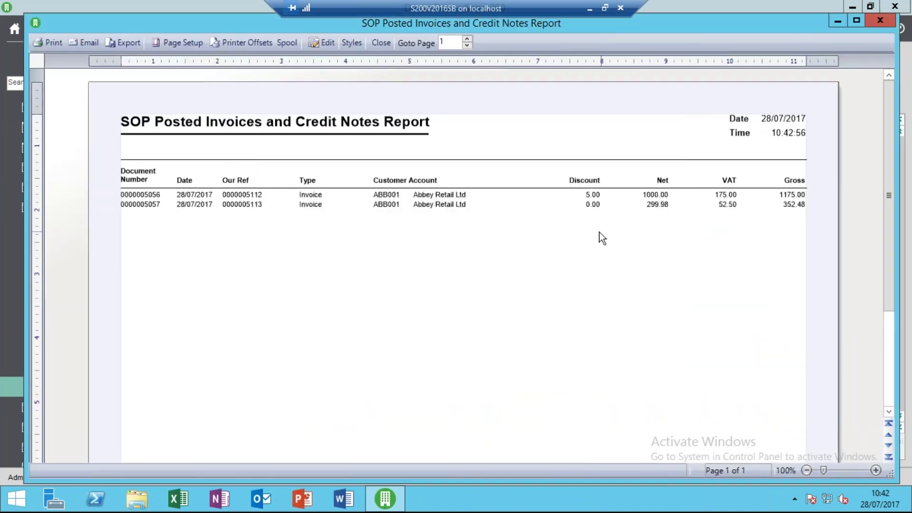
pyautogui.click(381, 42)
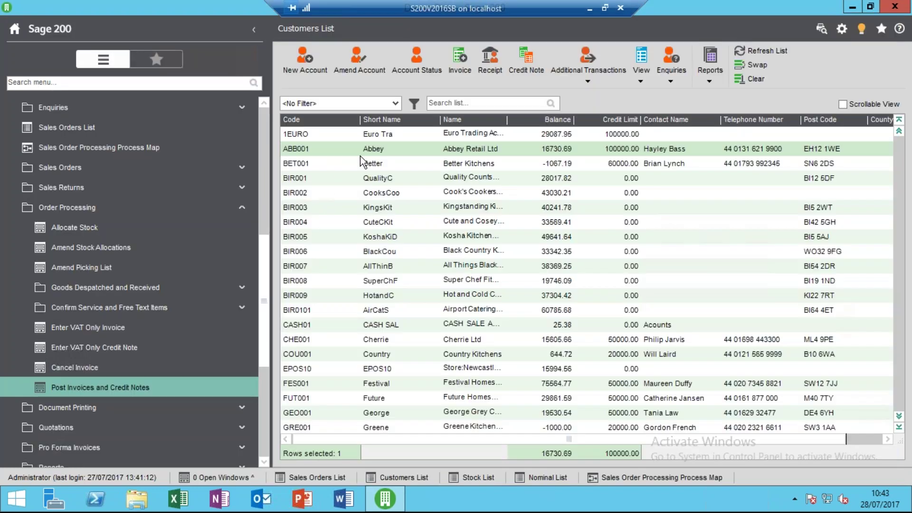
pyautogui.click(363, 149)
pyautogui.click(671, 84)
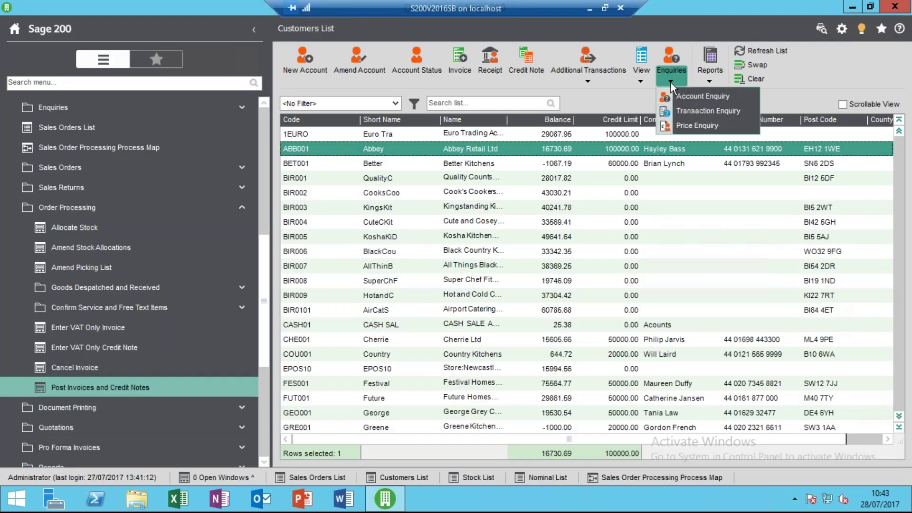
pyautogui.click(693, 114)
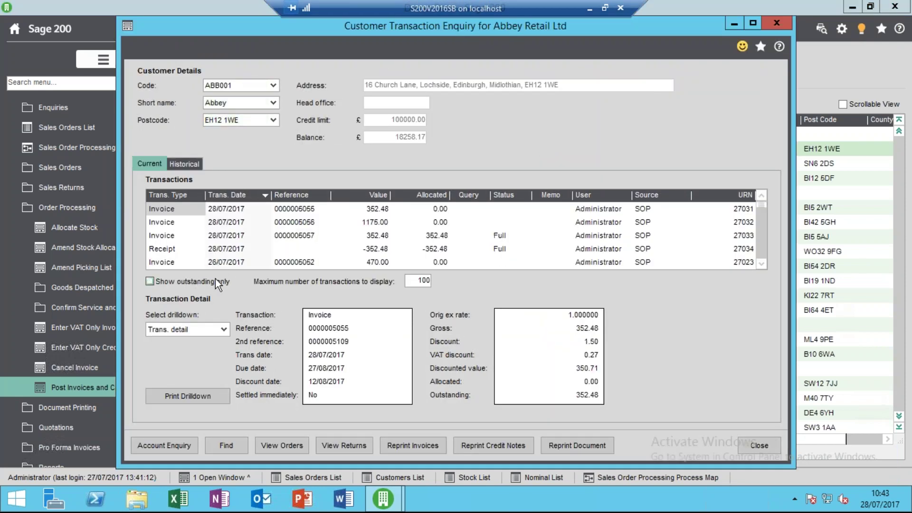
pyautogui.click(267, 237)
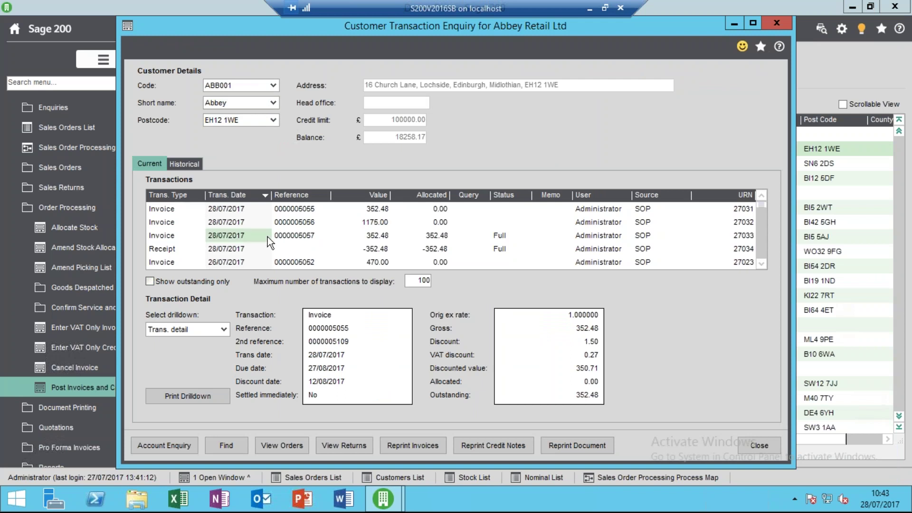
pyautogui.click(391, 246)
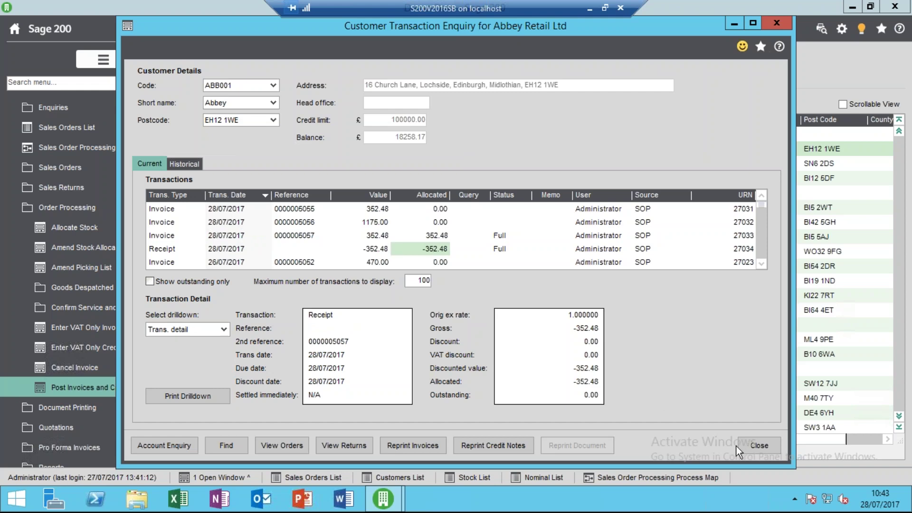
pyautogui.click(755, 446)
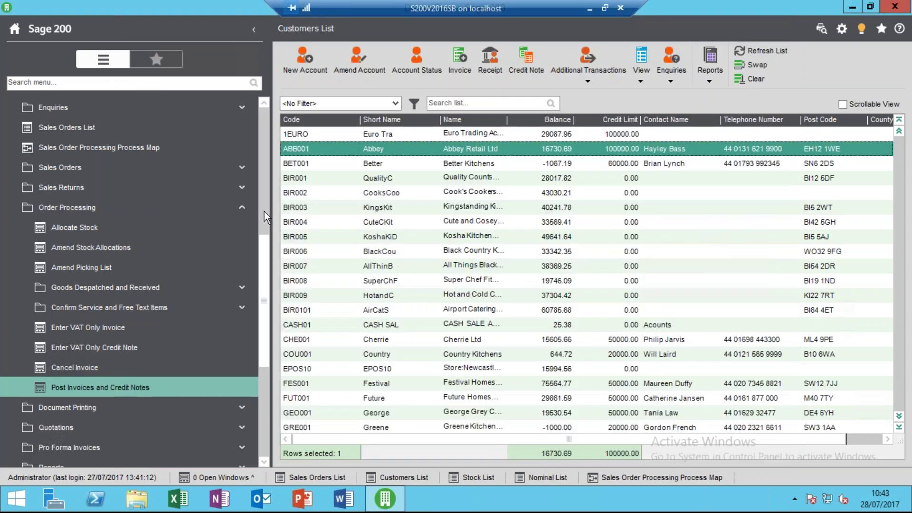
pyautogui.click(219, 207)
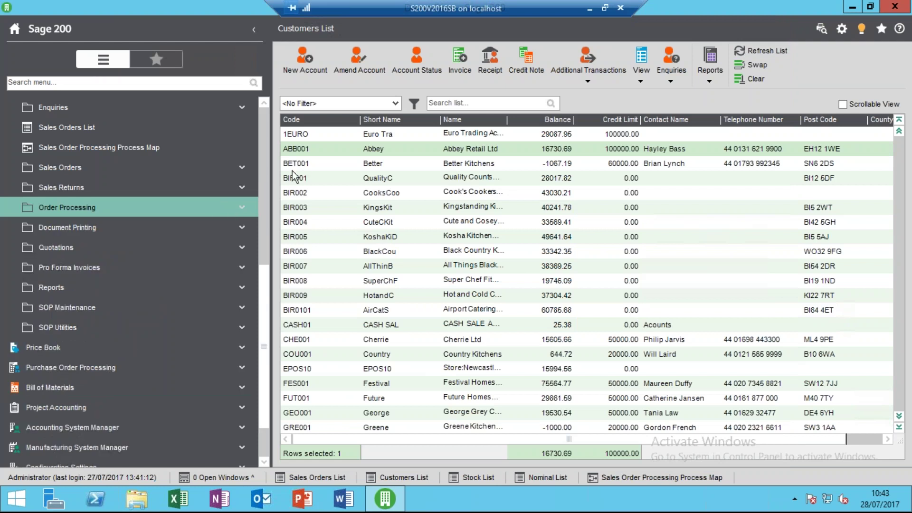
pyautogui.click(212, 127)
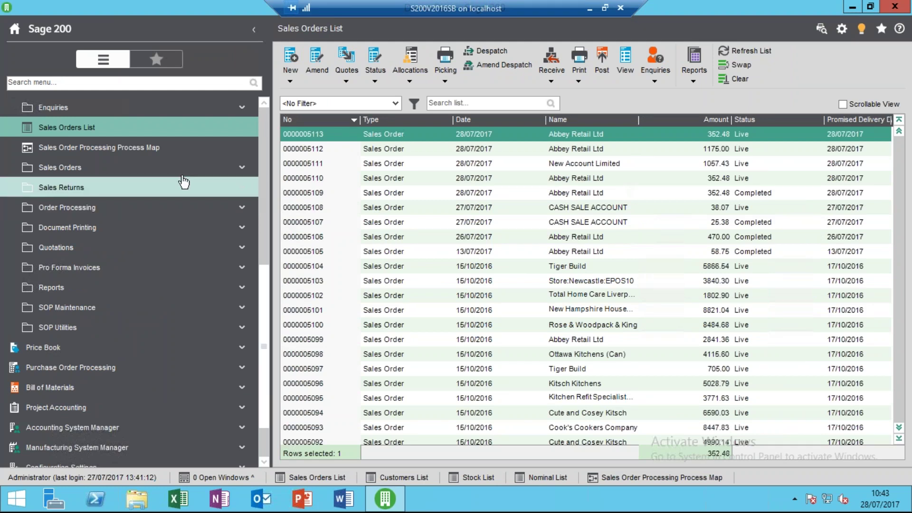
pyautogui.click(192, 149)
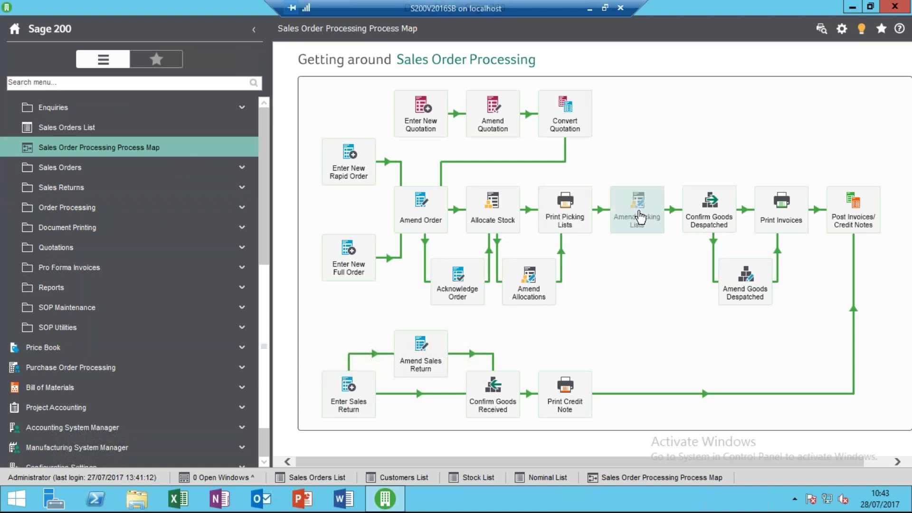
pyautogui.click(567, 218)
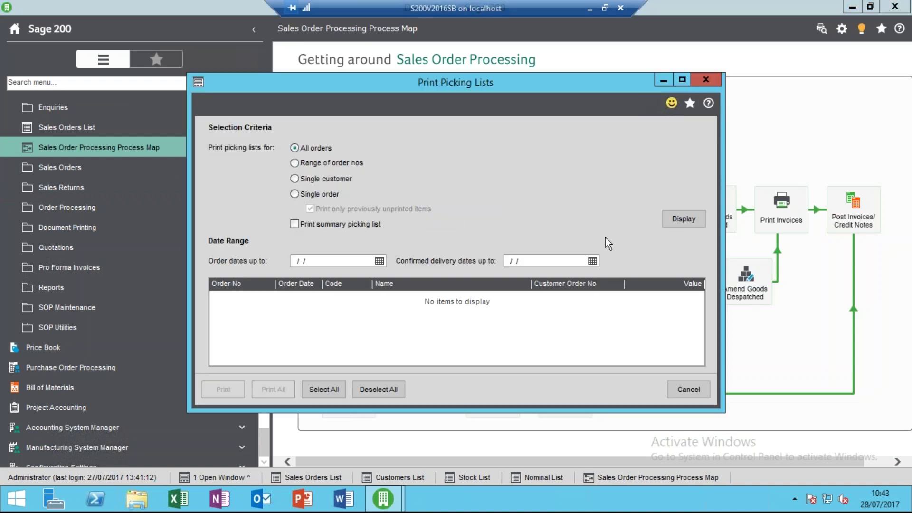
pyautogui.click(332, 190)
pyautogui.click(594, 147)
pyautogui.click(537, 166)
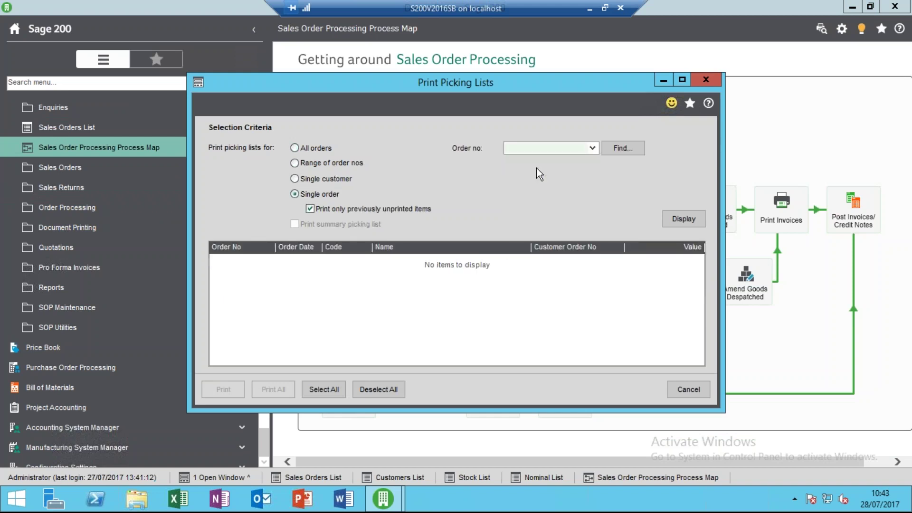
pyautogui.click(680, 218)
pyautogui.click(237, 382)
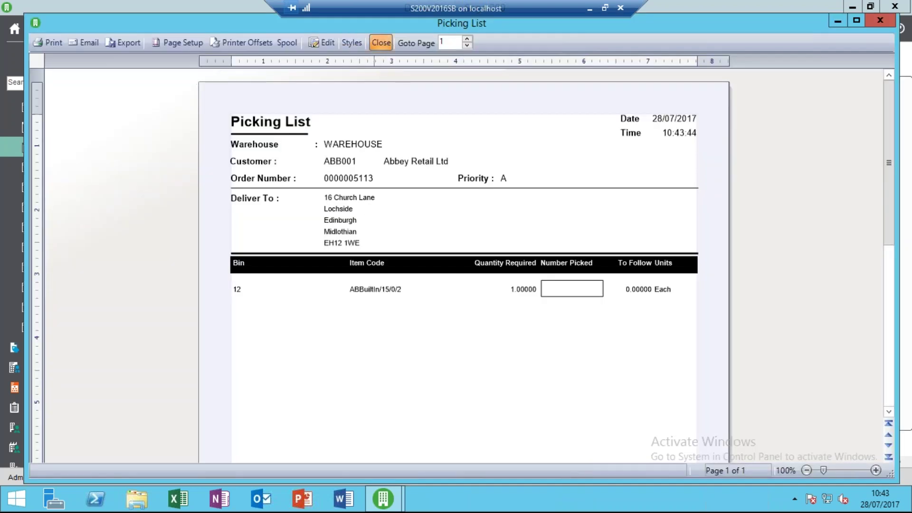
pyautogui.click(381, 42)
pyautogui.click(681, 385)
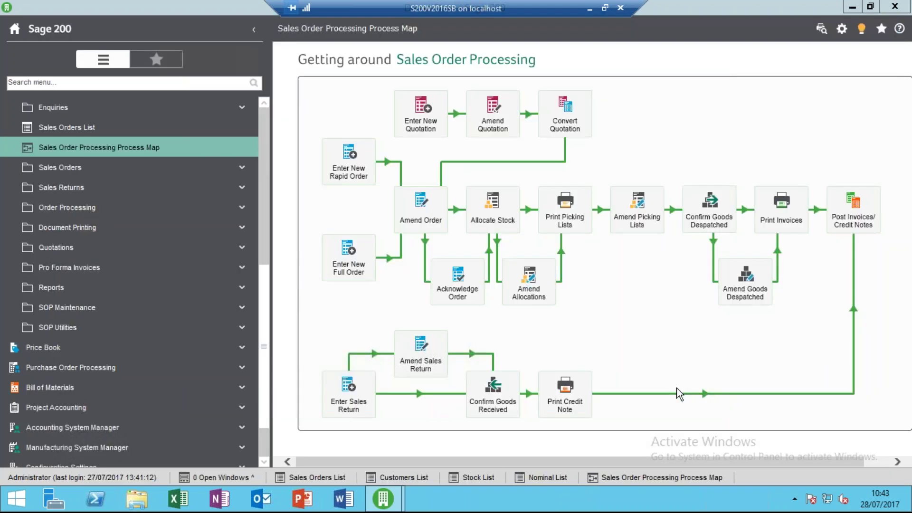
pyautogui.click(717, 219)
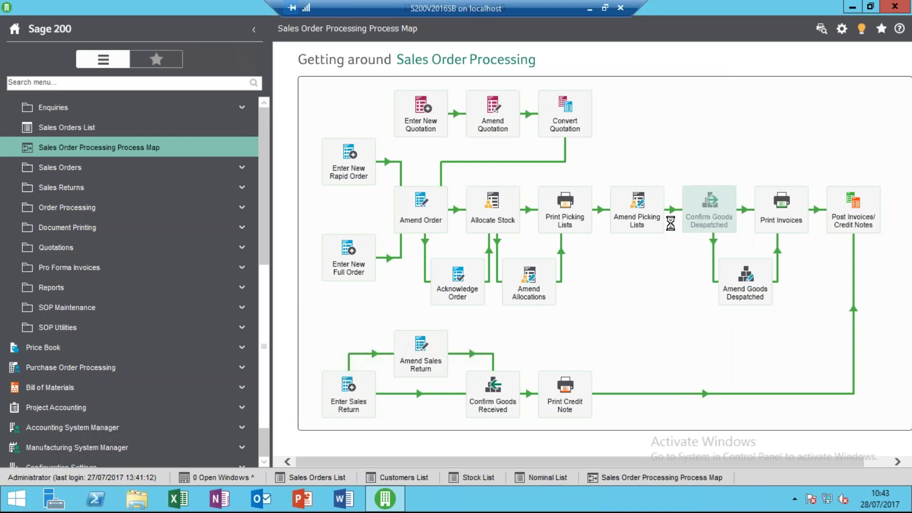
pyautogui.click(420, 124)
pyautogui.click(417, 137)
pyautogui.click(700, 176)
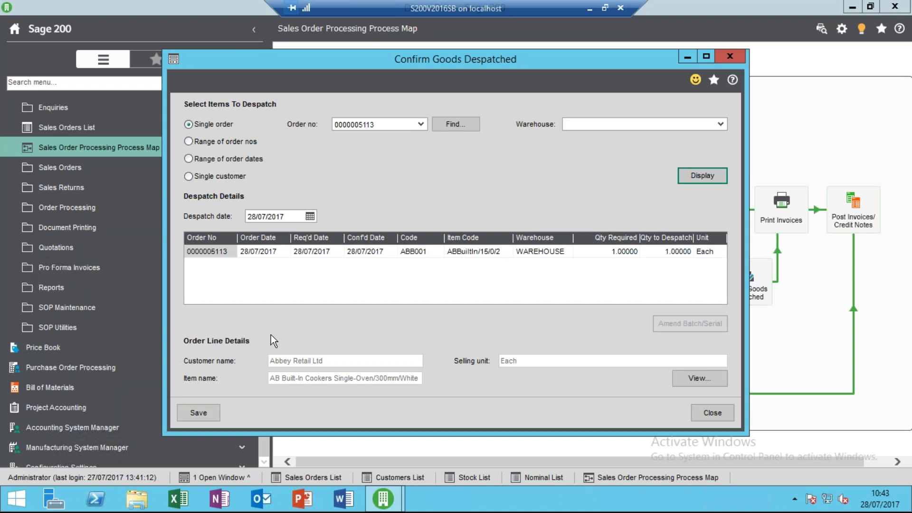
pyautogui.click(203, 412)
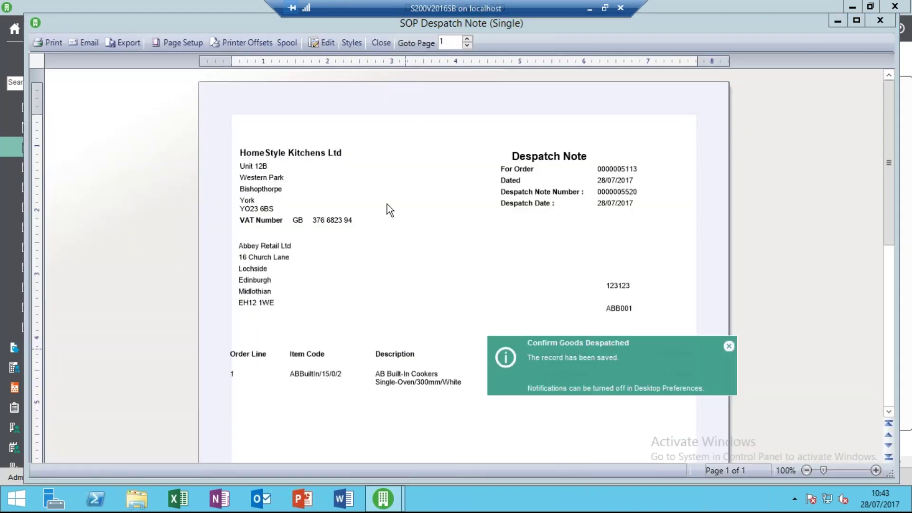
pyautogui.click(381, 43)
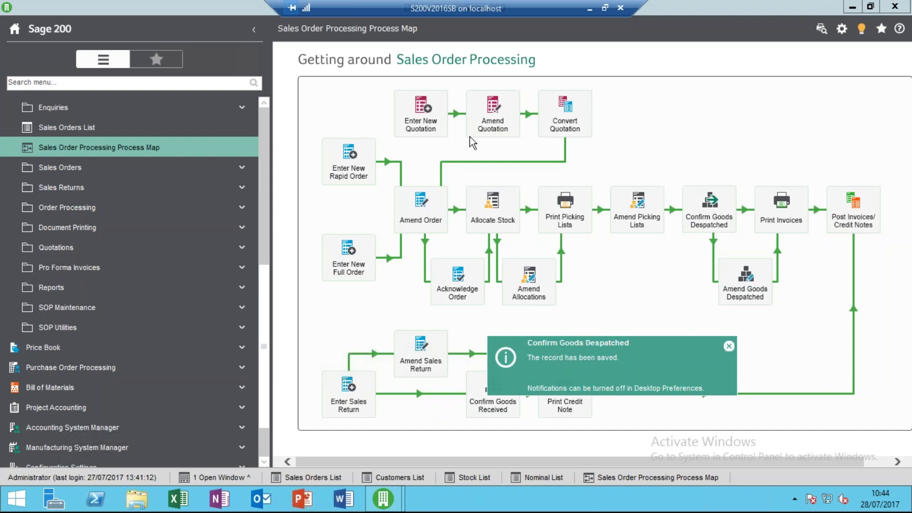
pyautogui.click(781, 215)
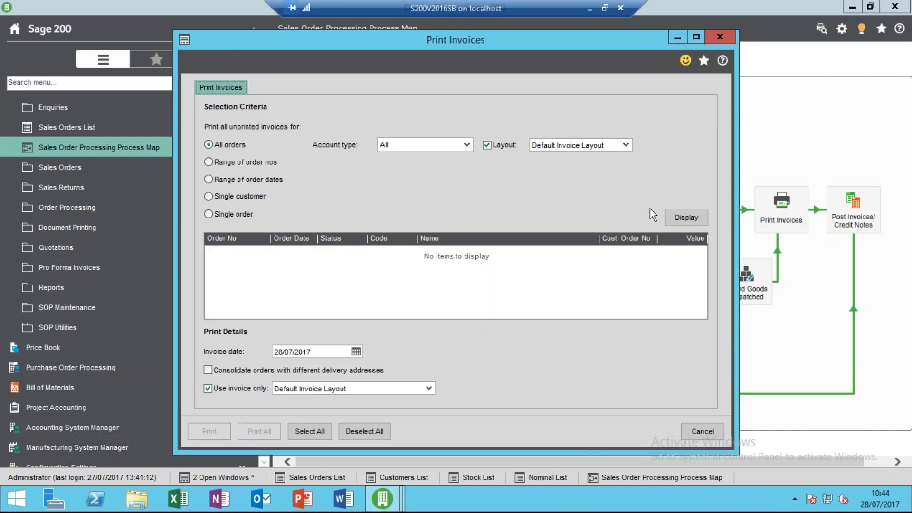
pyautogui.click(679, 218)
pyautogui.click(264, 252)
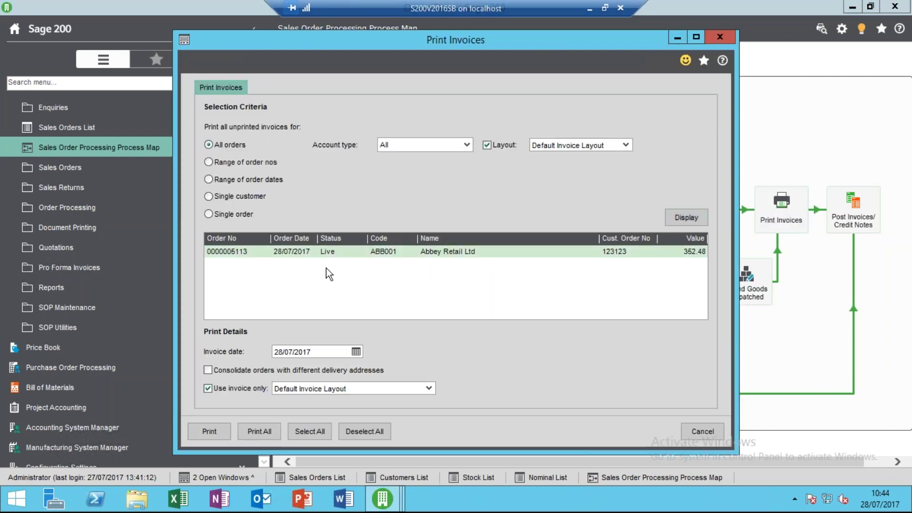
pyautogui.click(205, 433)
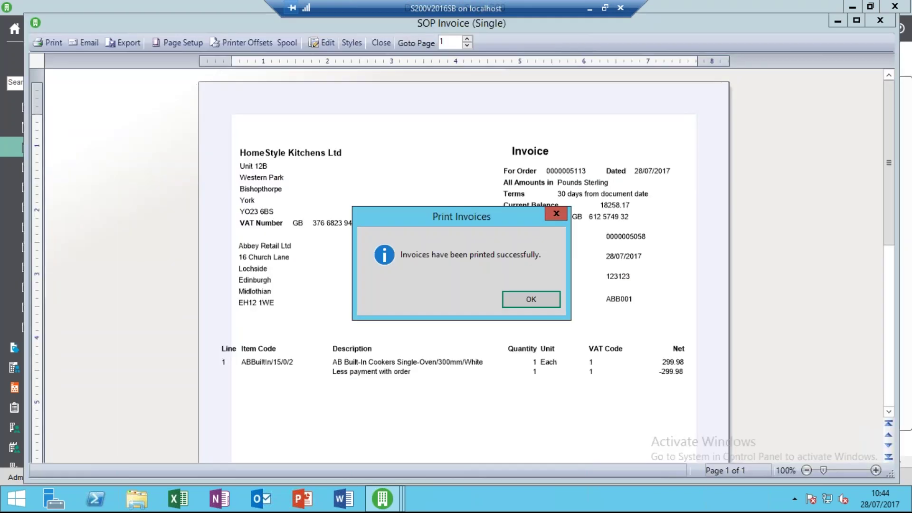
pyautogui.click(535, 301)
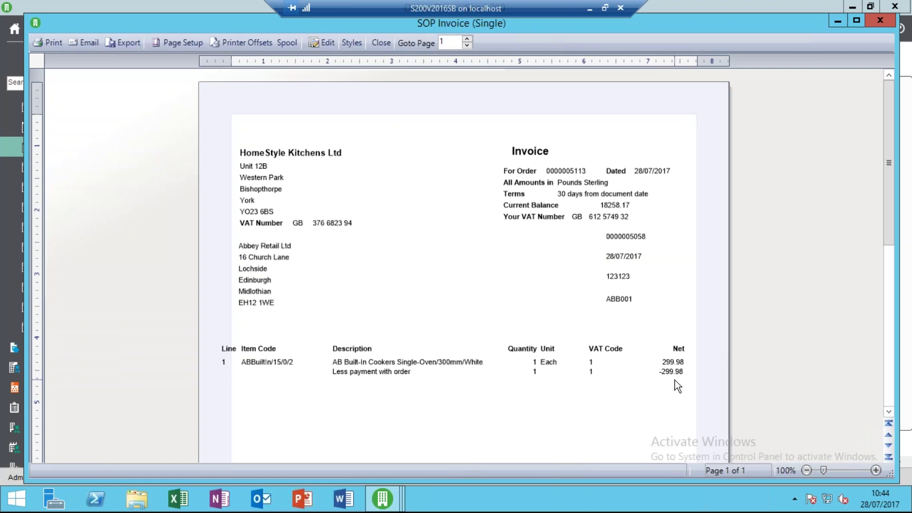
pyautogui.click(892, 350)
pyautogui.moveTo(892, 350); pyautogui.dragTo(844, 197)
pyautogui.click(379, 48)
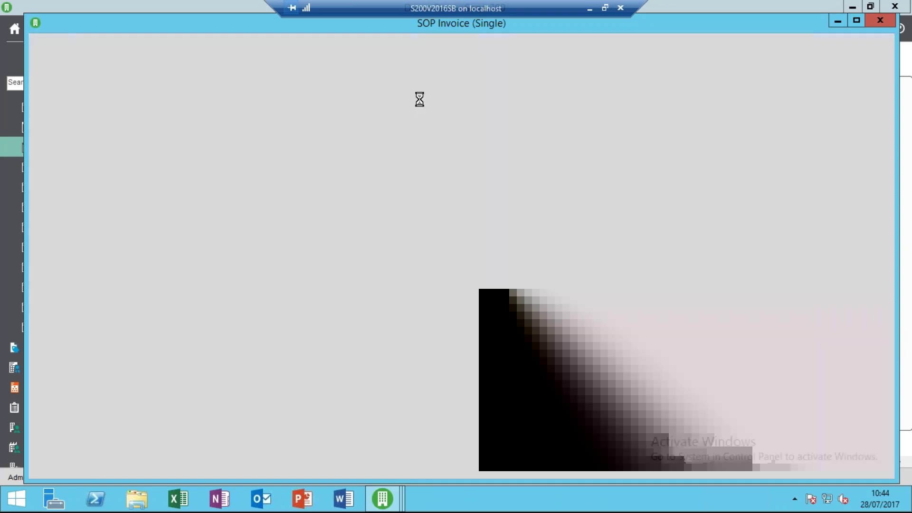
pyautogui.click(705, 430)
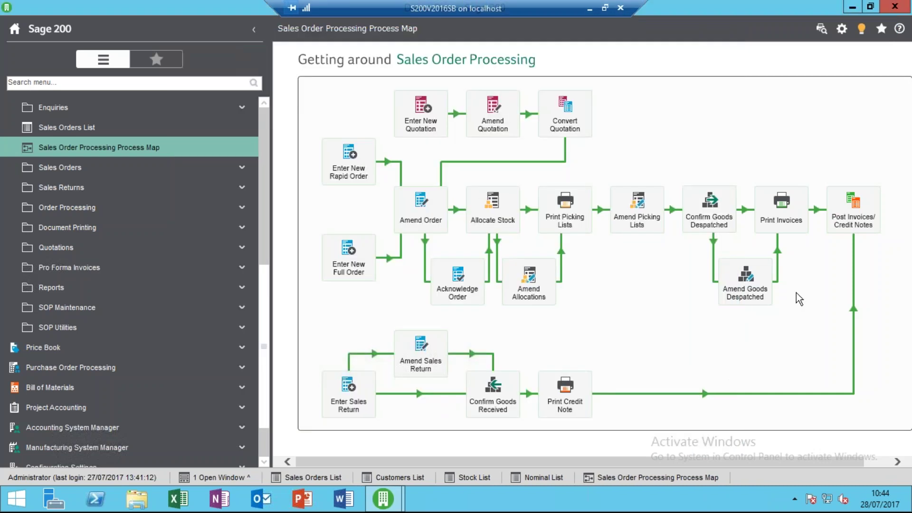
pyautogui.click(854, 208)
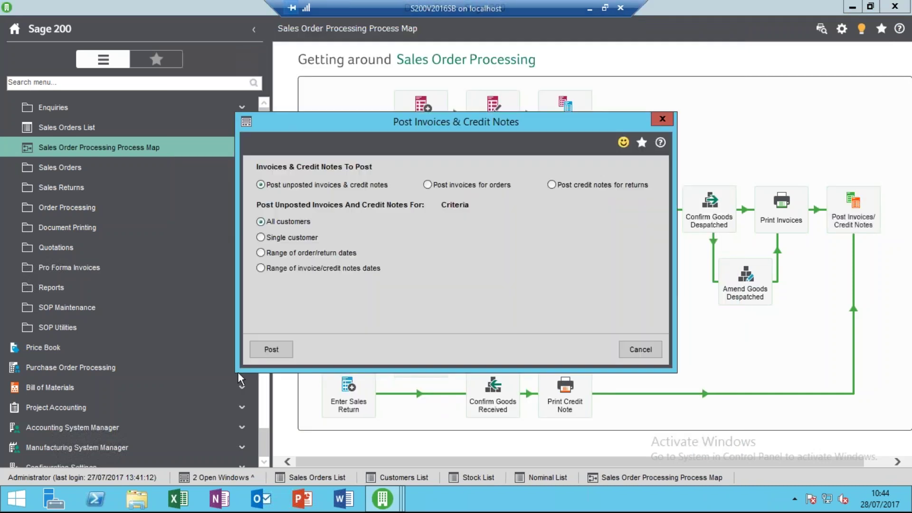
pyautogui.click(269, 351)
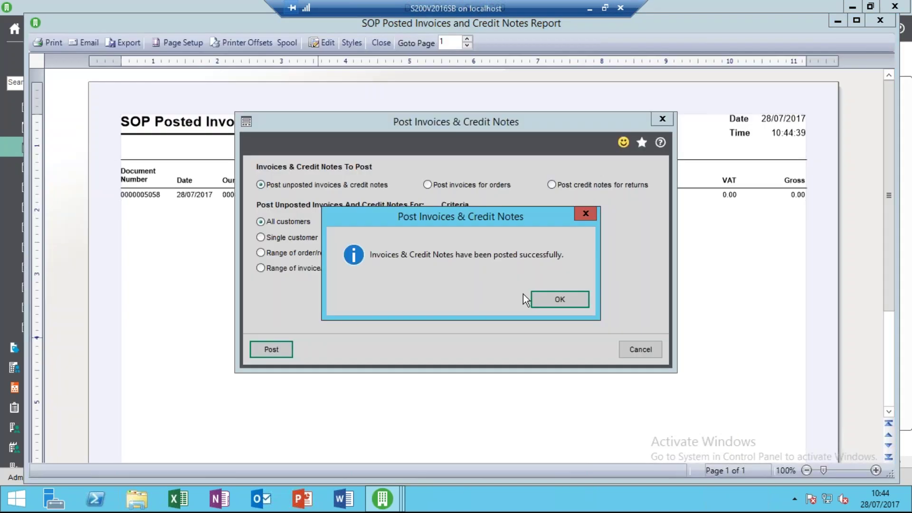
pyautogui.click(555, 303)
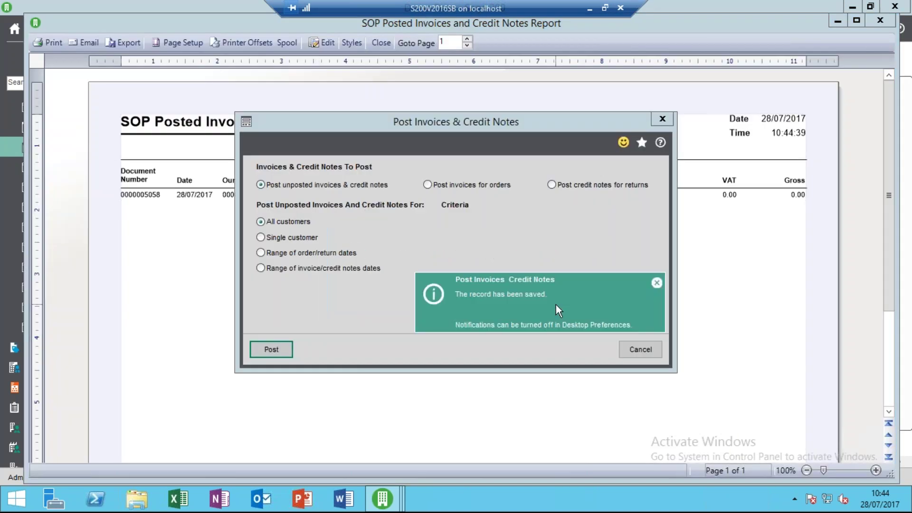
pyautogui.click(624, 348)
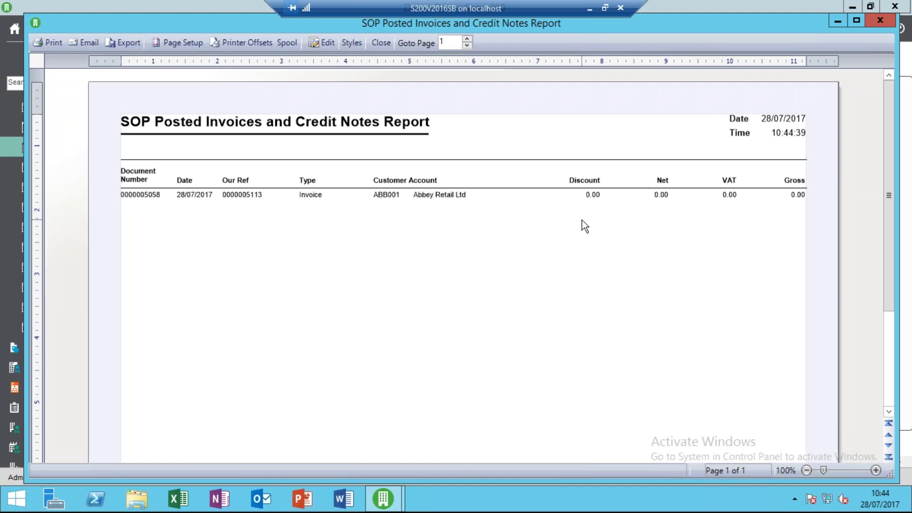
pyautogui.click(381, 43)
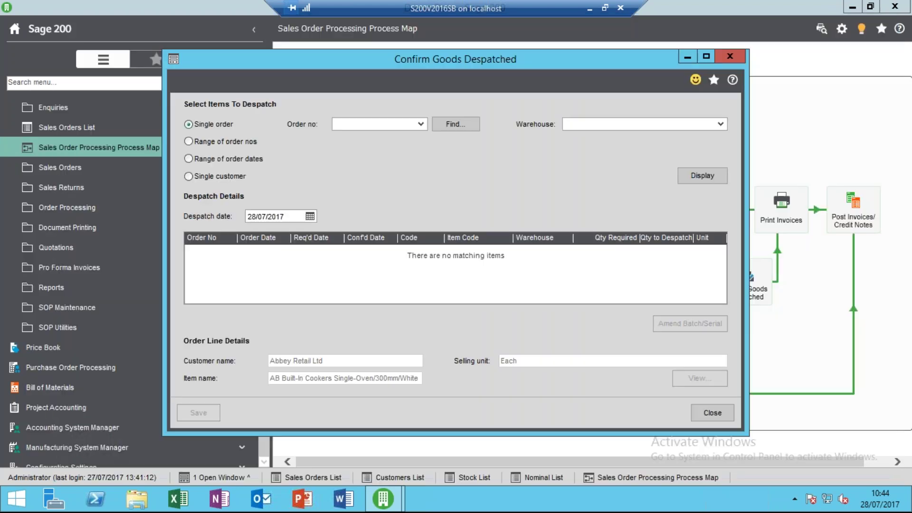
pyautogui.click(709, 414)
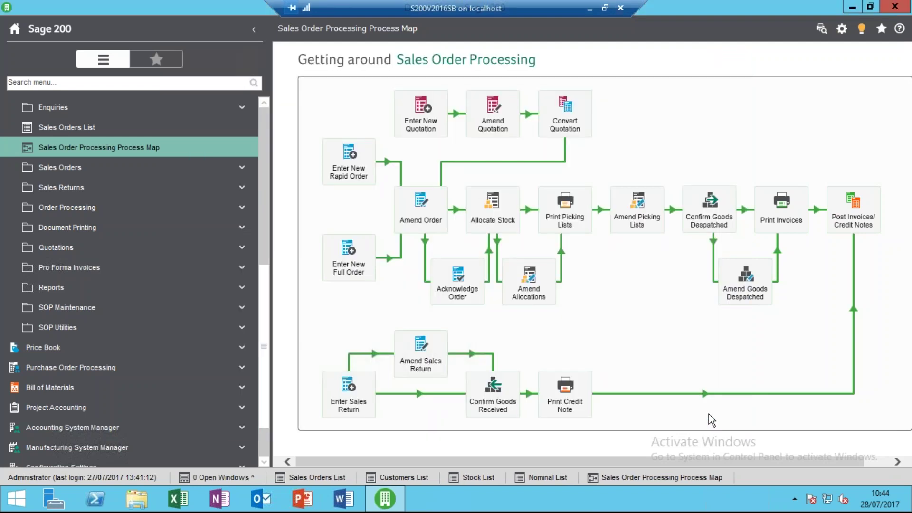